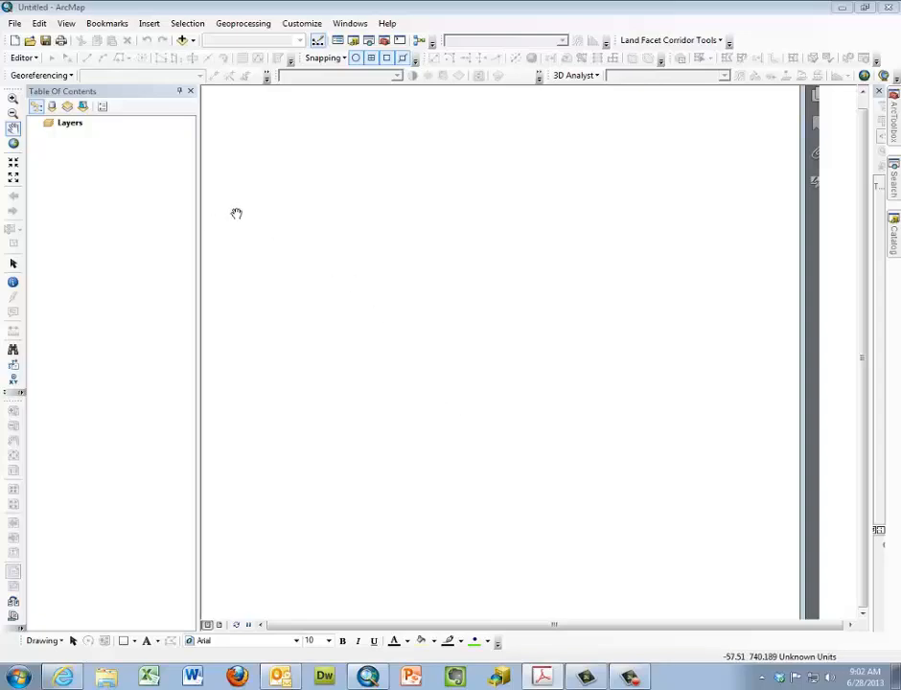
- Add the dem03 raster from the dem_display_DATA folder to the map
click(182, 41)
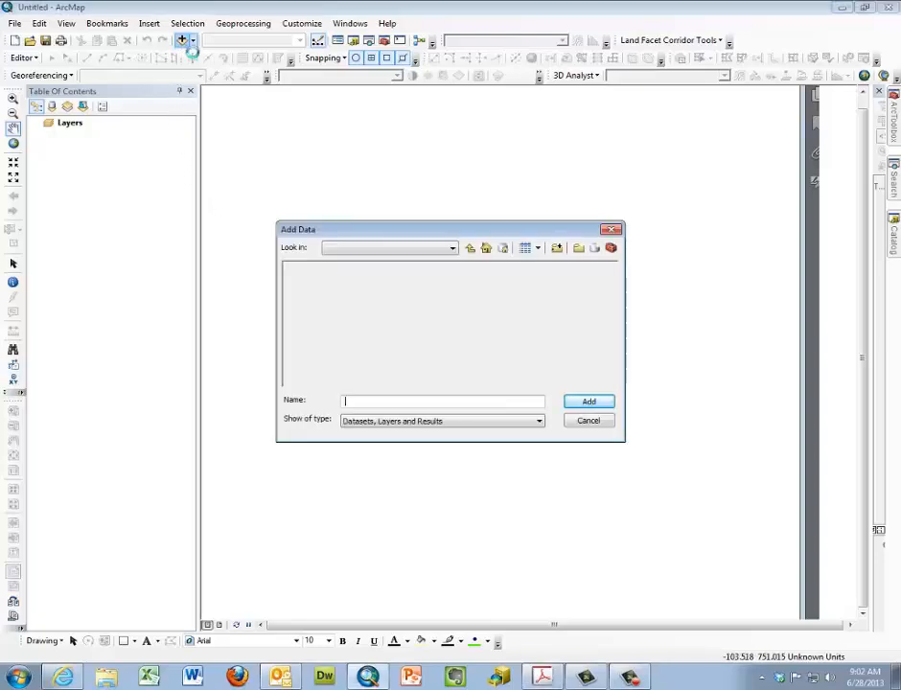
click(471, 249)
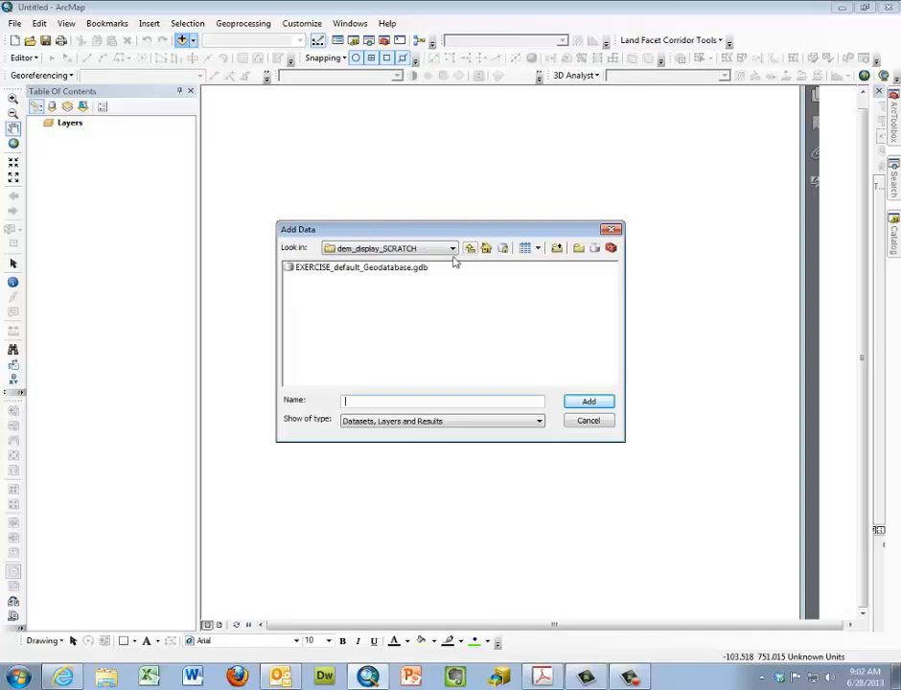
click(469, 250)
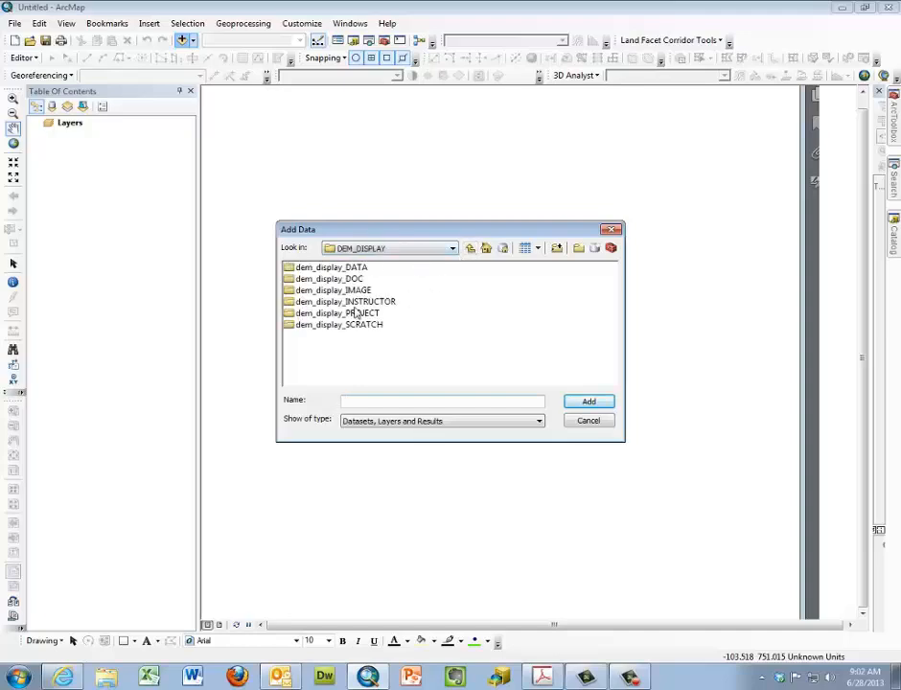
double_click(326, 267)
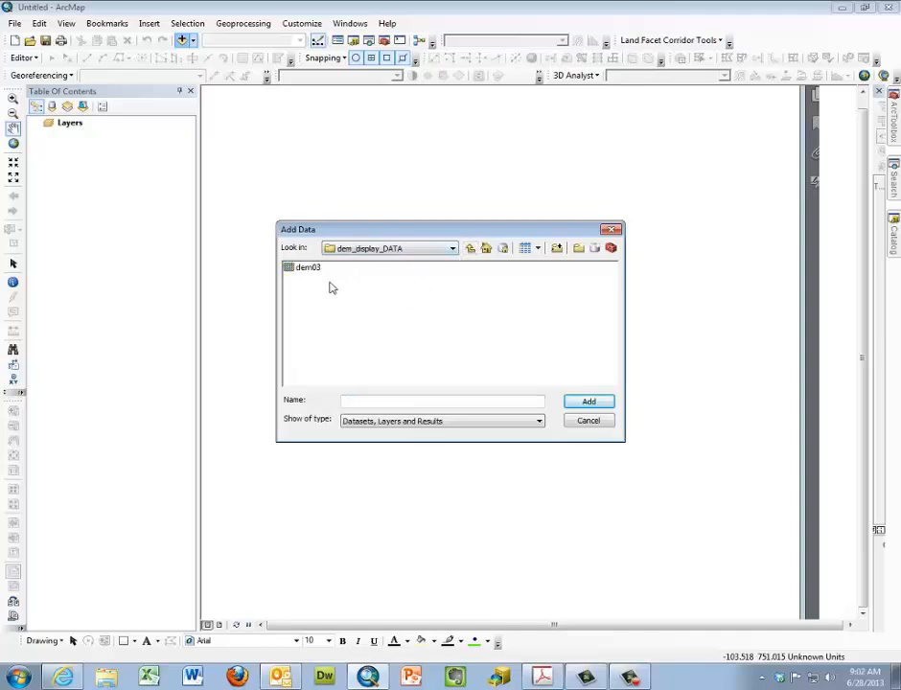
click(307, 269)
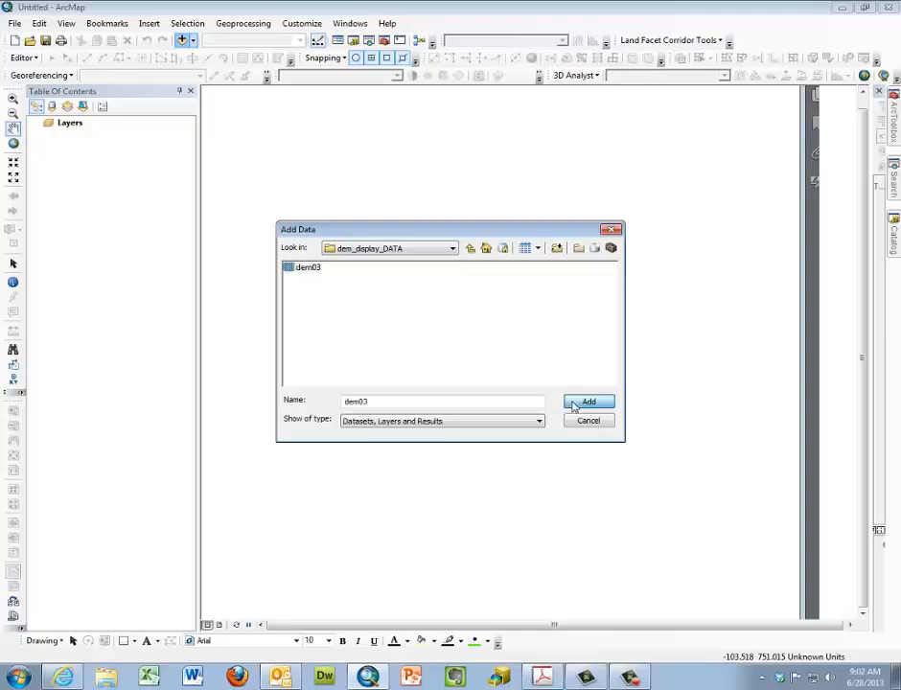
click(578, 403)
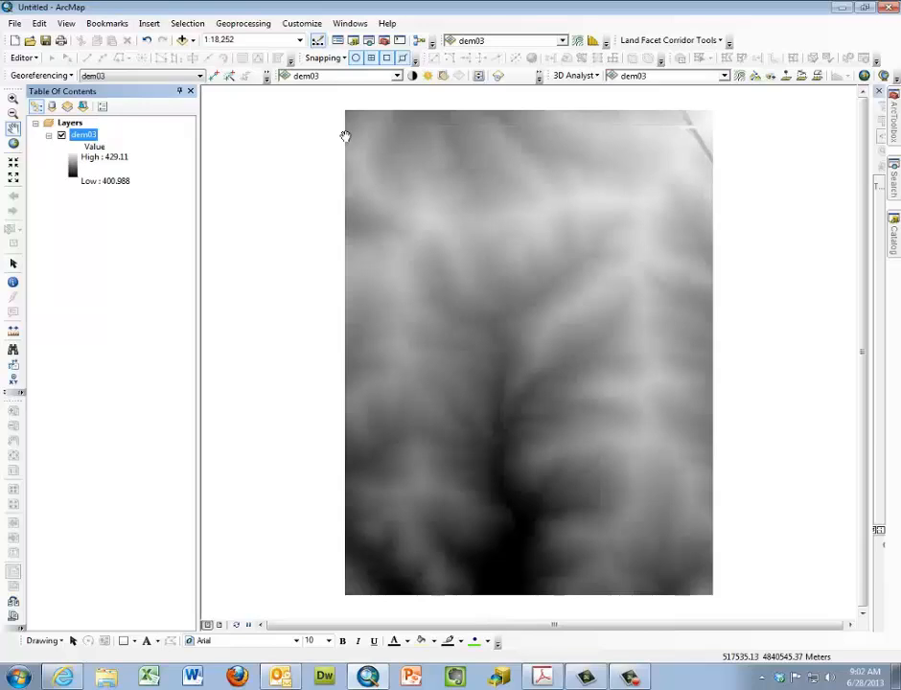
- Review the available toolbars and check which extensions, such as 3D Analyst and Spatial Analyst, are enabled
click(297, 27)
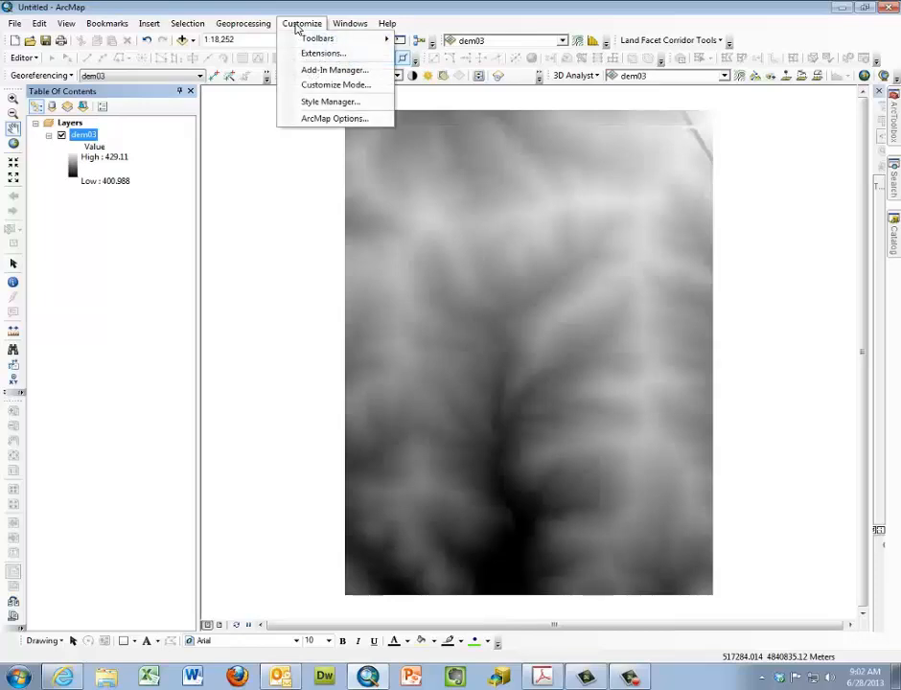
mouse_move(307, 43)
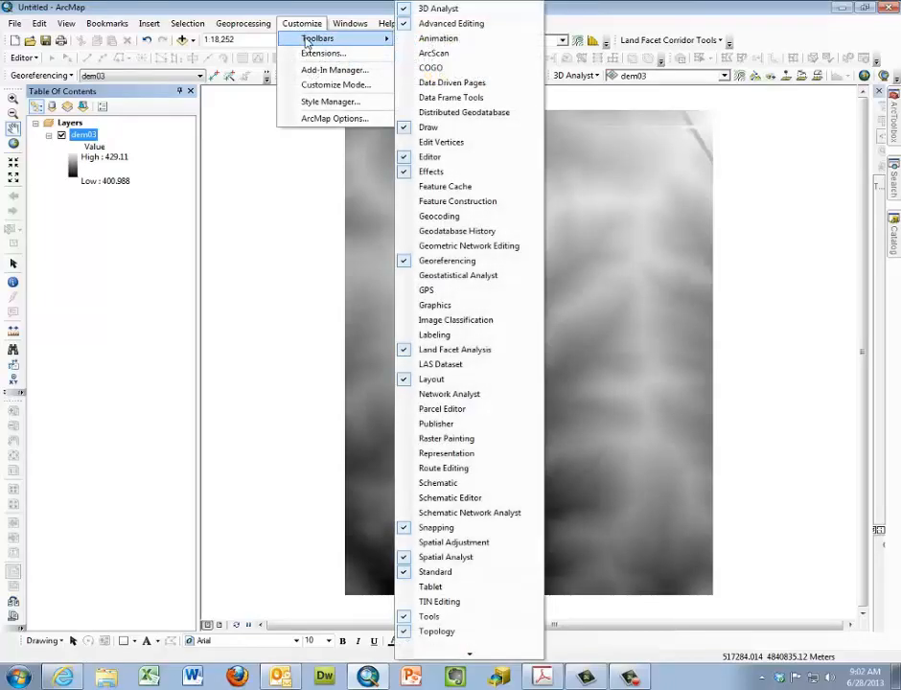
click(322, 55)
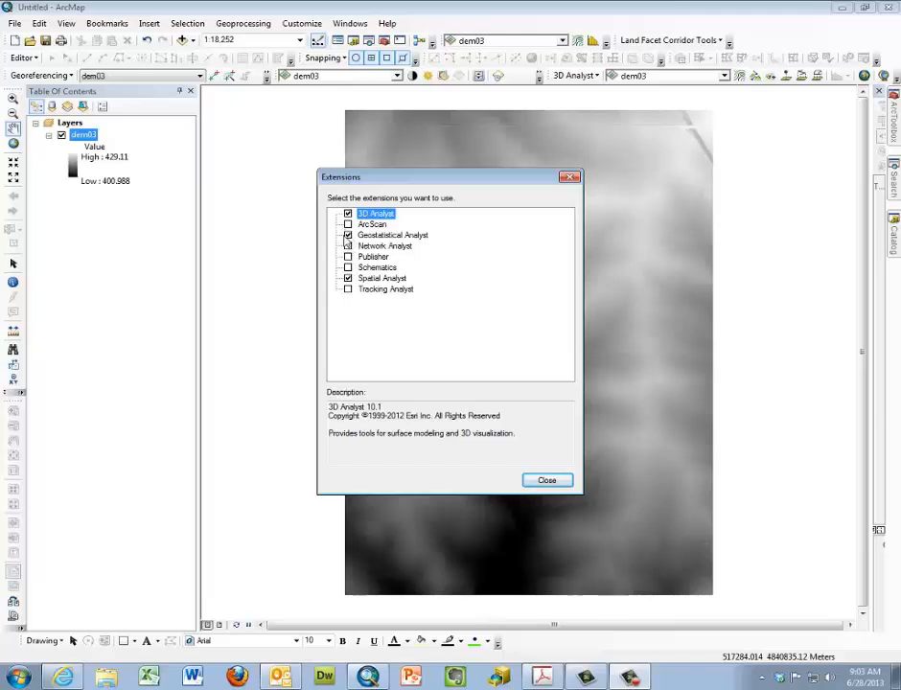
click(348, 236)
click(546, 480)
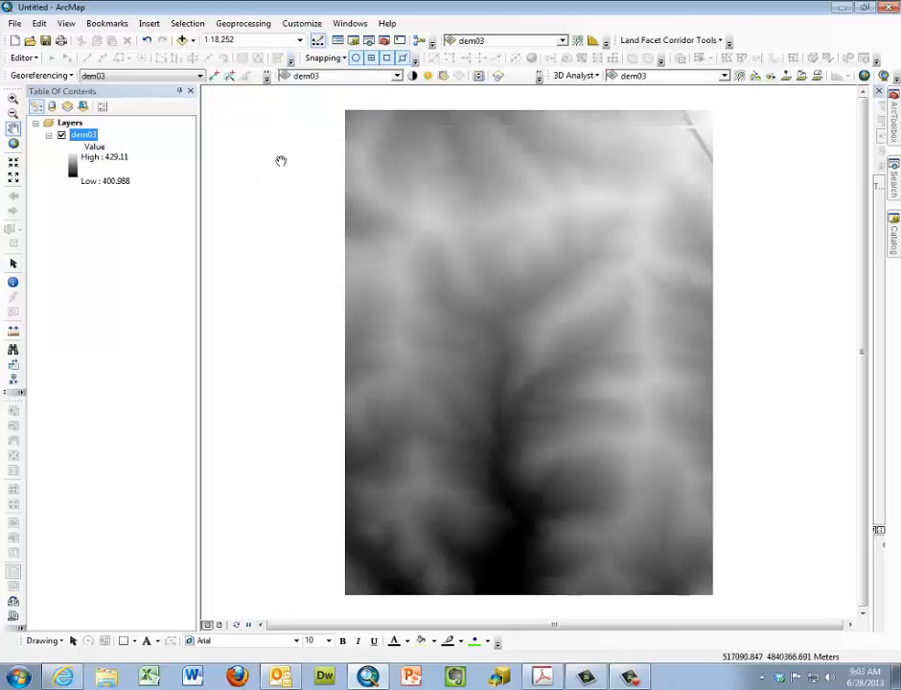
- Check the current and scratch workspace paths in the geoprocessing environment settings
click(245, 24)
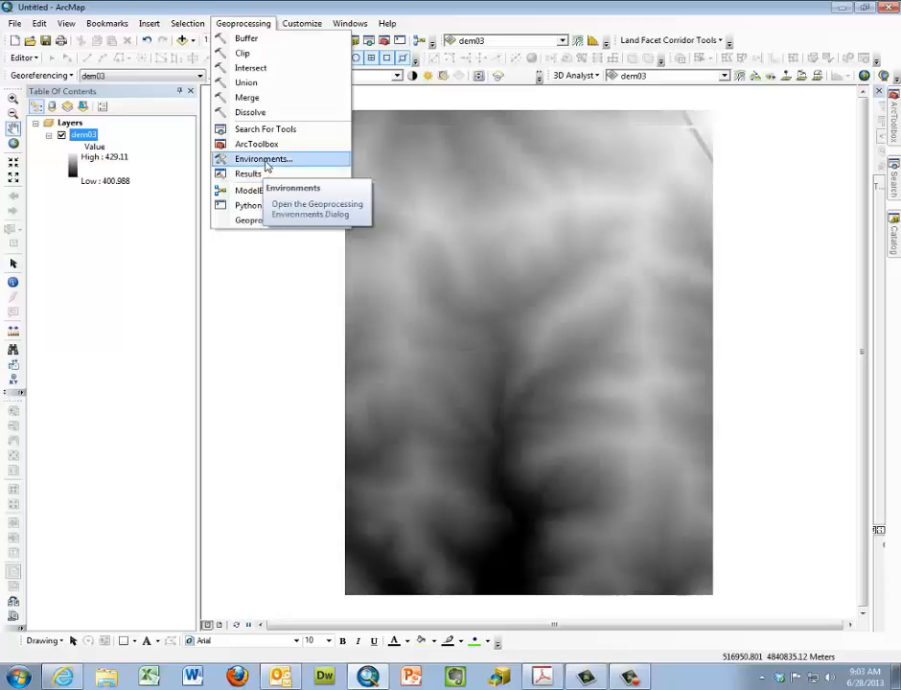
click(268, 163)
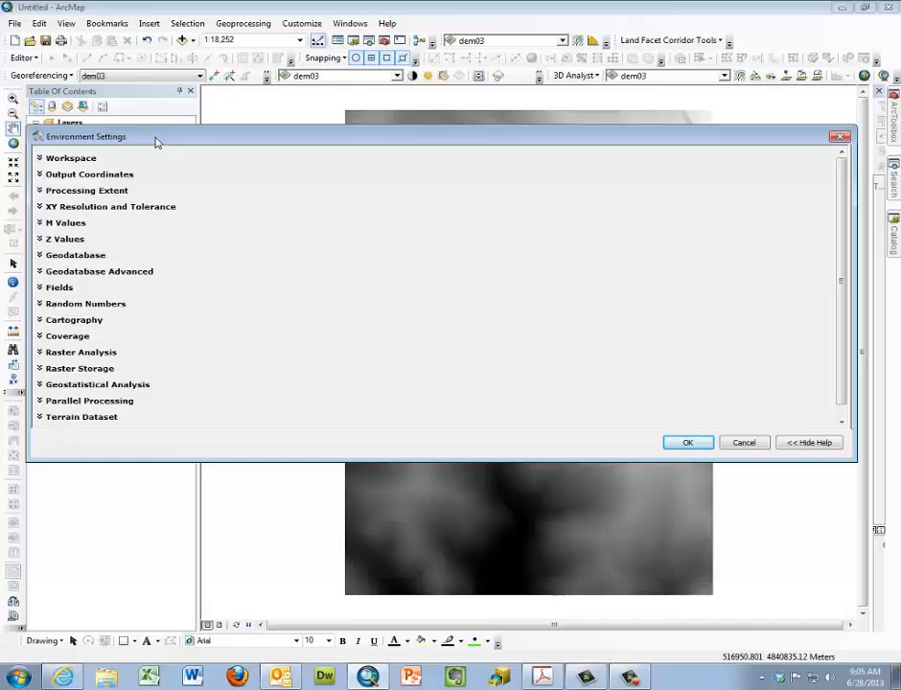
click(91, 160)
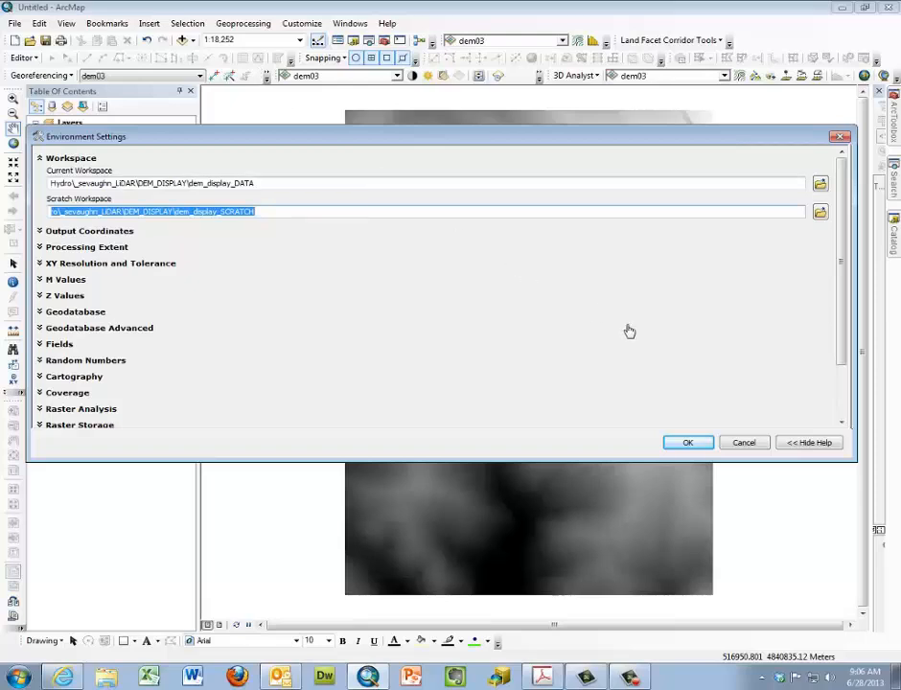
click(742, 440)
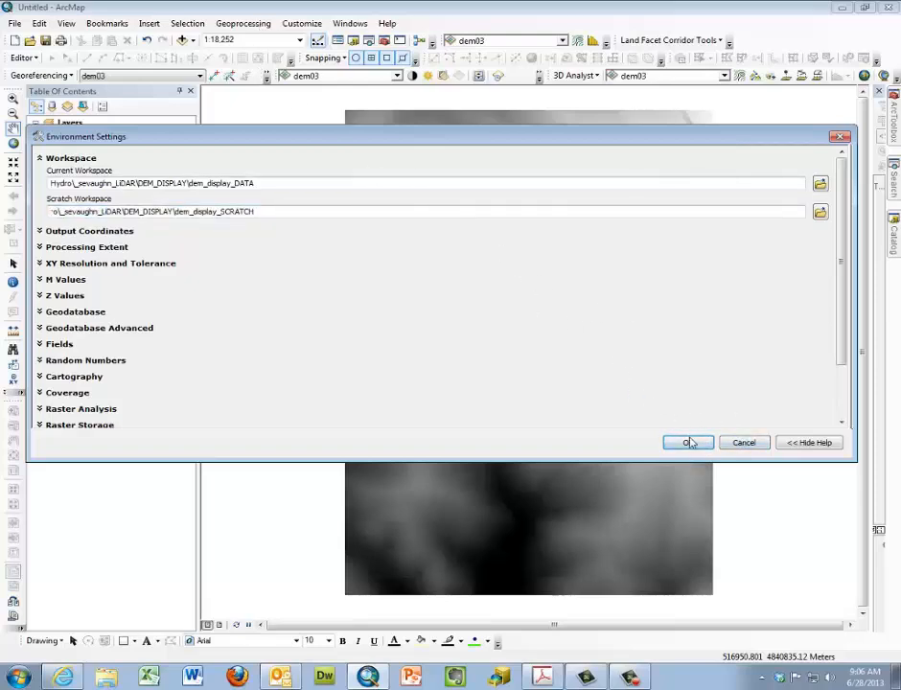
click(690, 443)
click(243, 23)
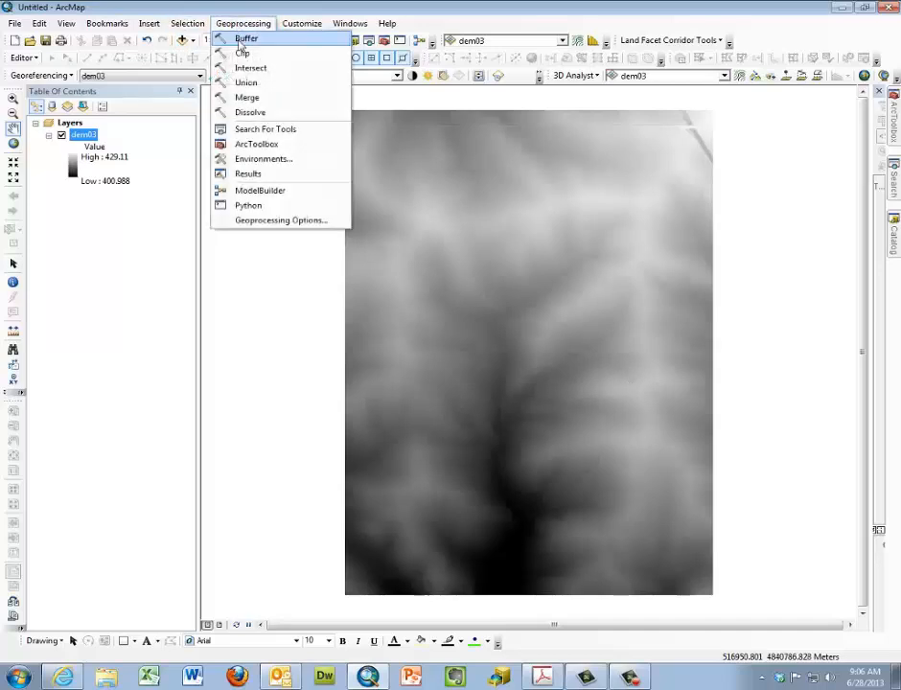
click(286, 173)
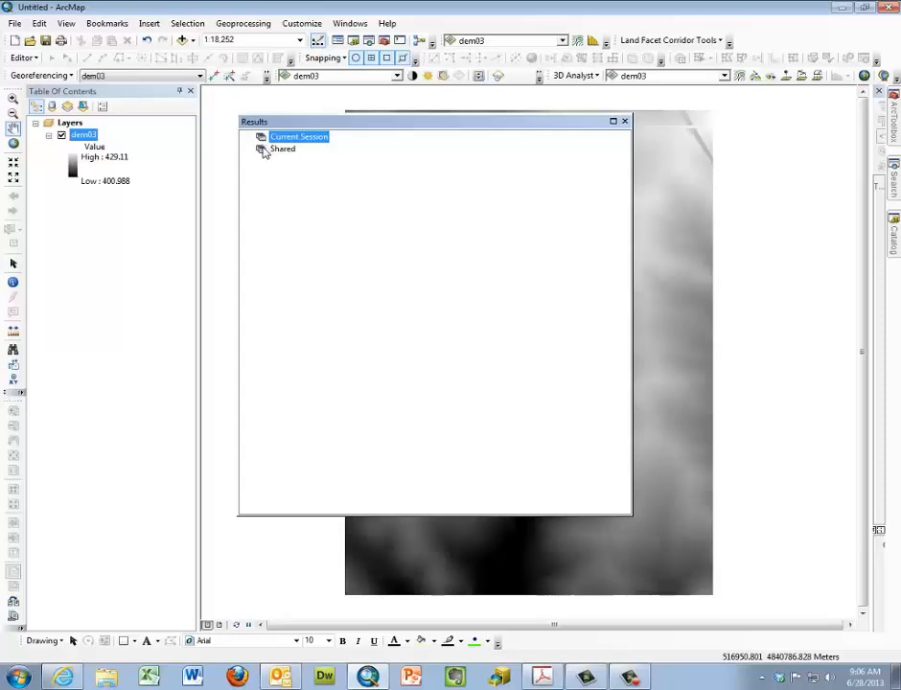
click(264, 150)
click(263, 139)
click(624, 121)
- Set the output coordinate system in the geoprocessing environments to Same as Layer "dem03"
click(243, 23)
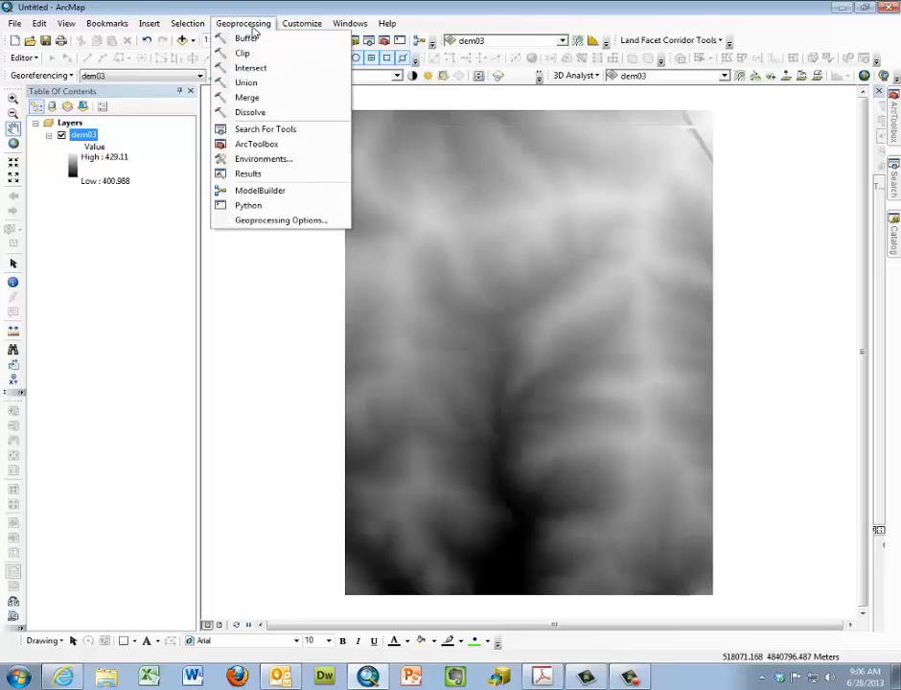
click(257, 161)
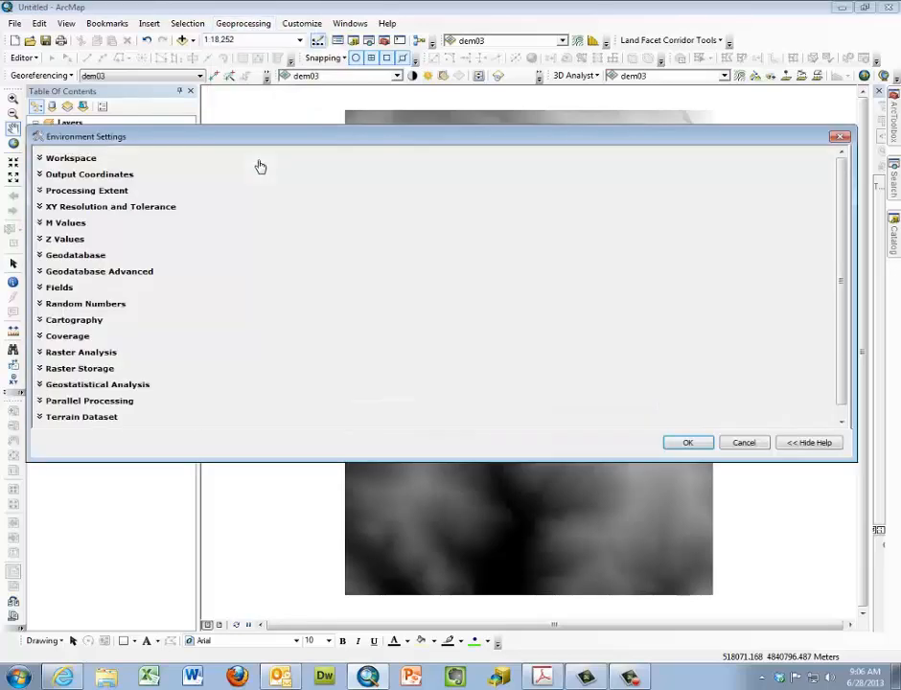
click(258, 164)
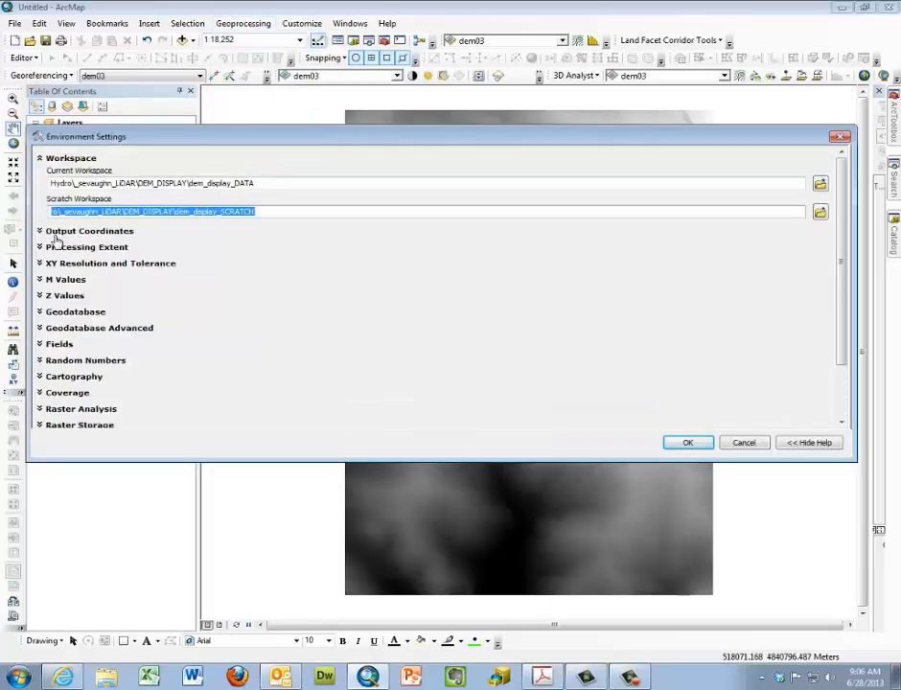
click(42, 233)
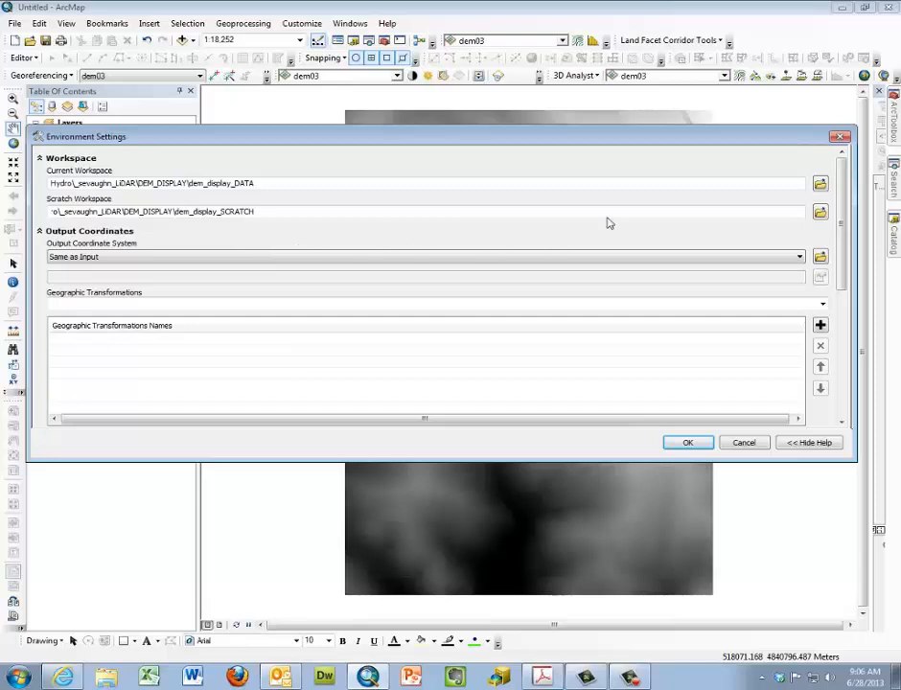
click(800, 257)
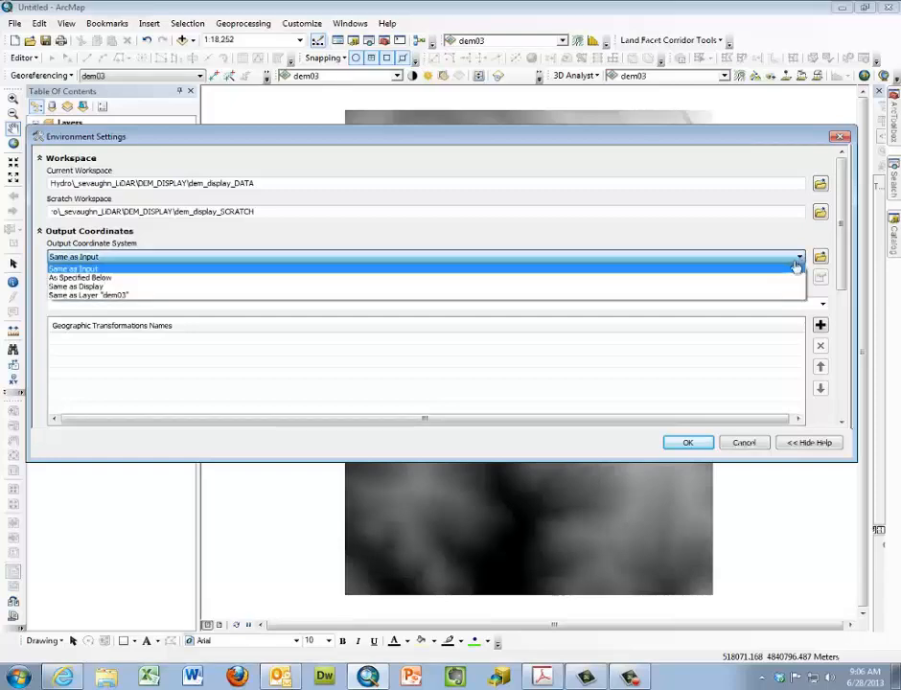
click(693, 305)
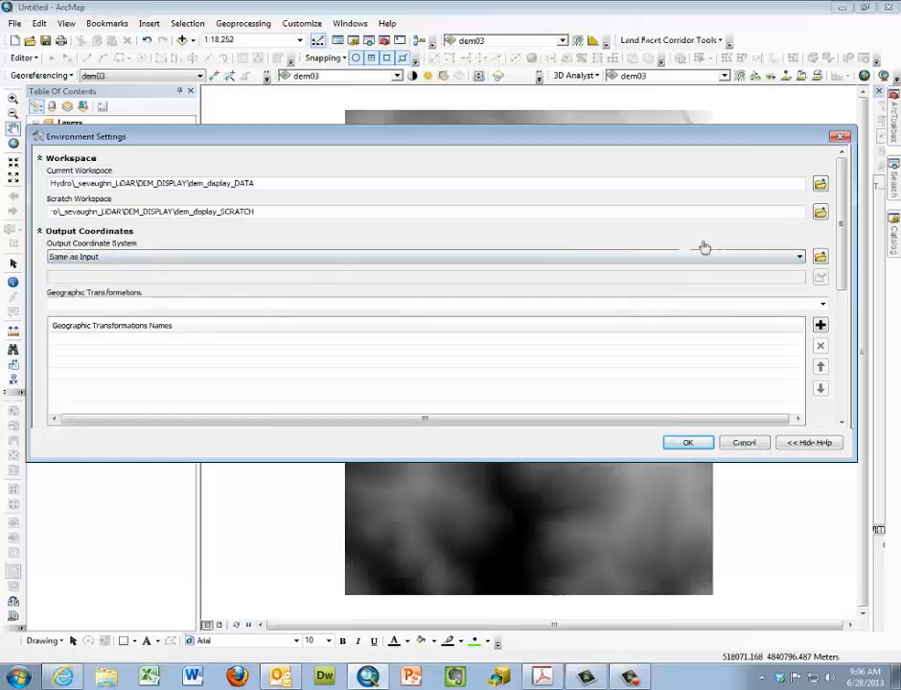
click(801, 257)
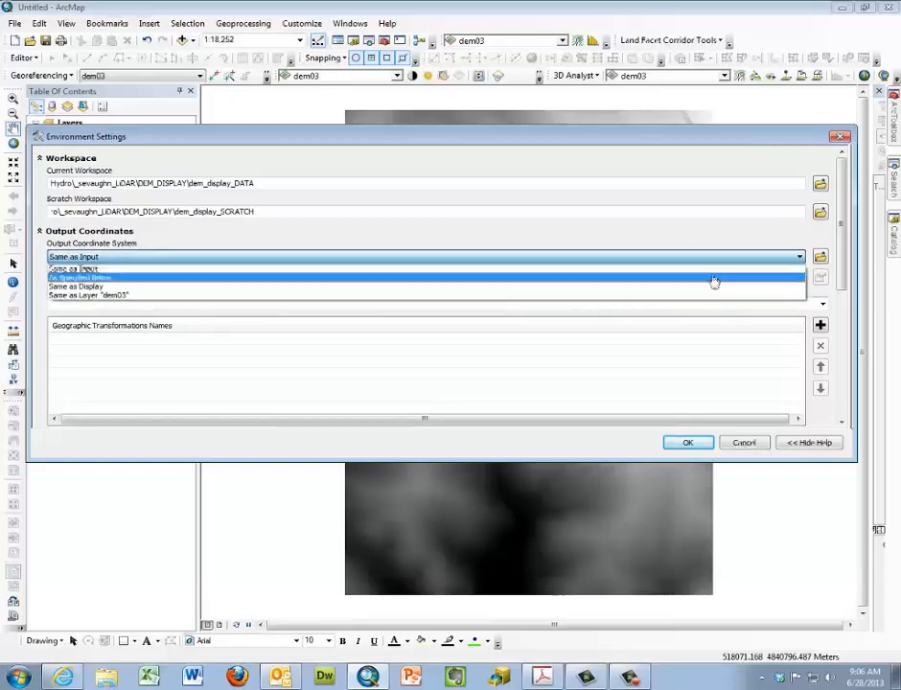
click(116, 296)
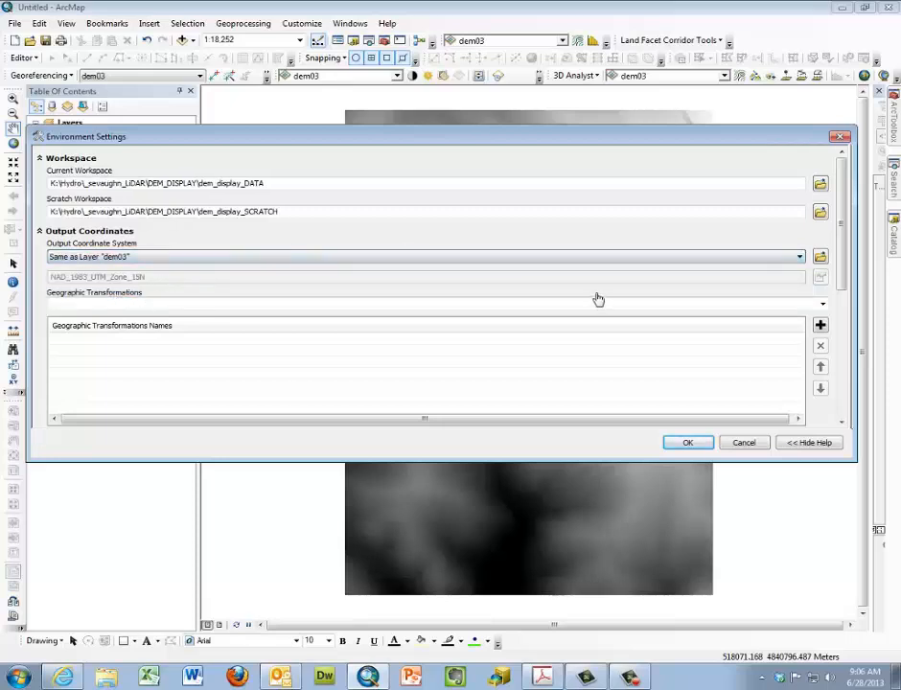
- Set the processing extent to Same as layer dem03 and accept the environment settings
scroll(595, 296, down, 1)
drag(844, 258, 842, 312)
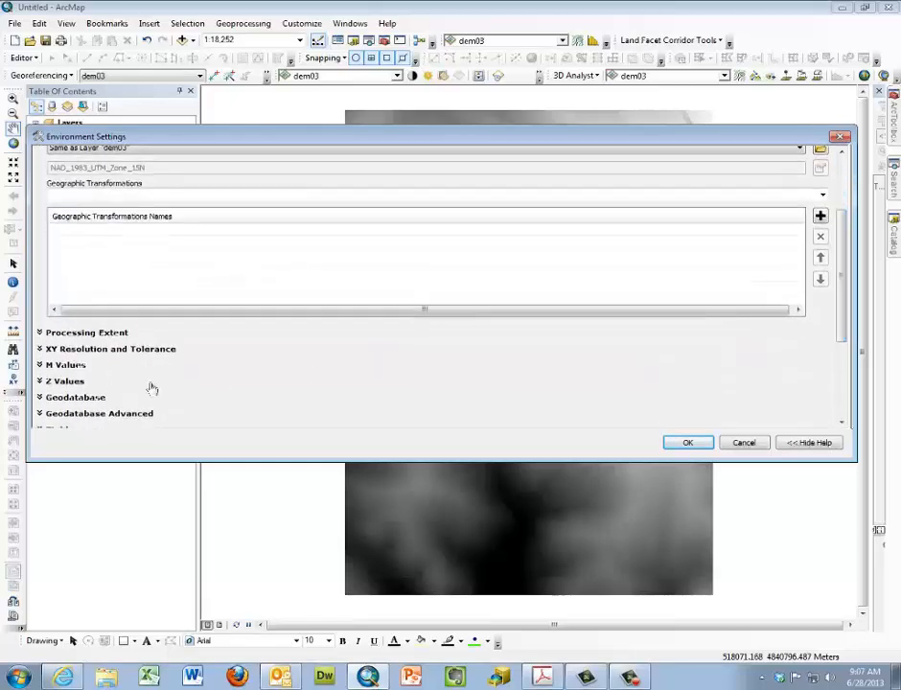
click(46, 335)
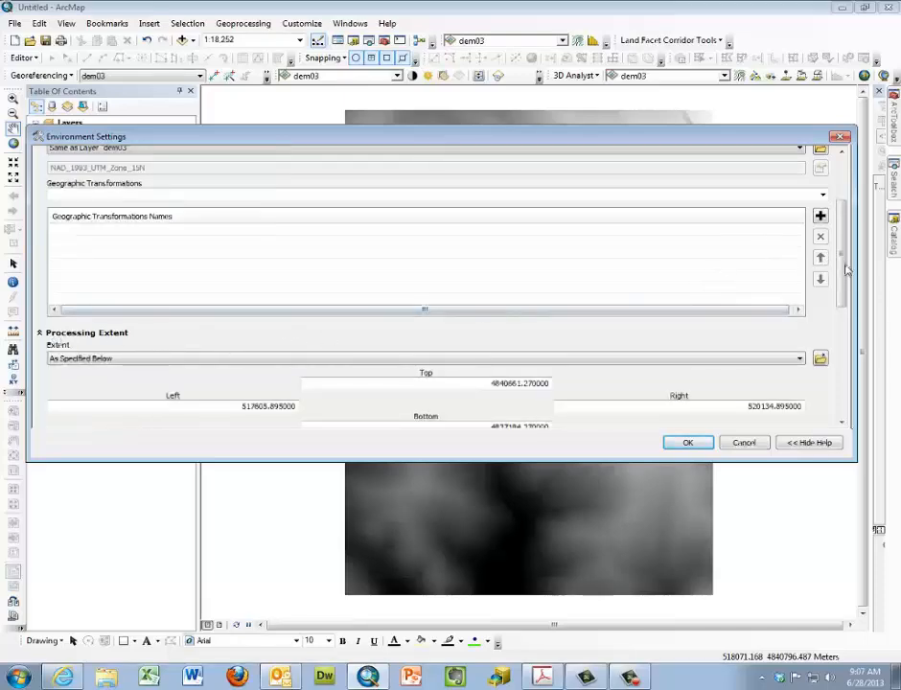
drag(843, 273, 840, 302)
click(801, 283)
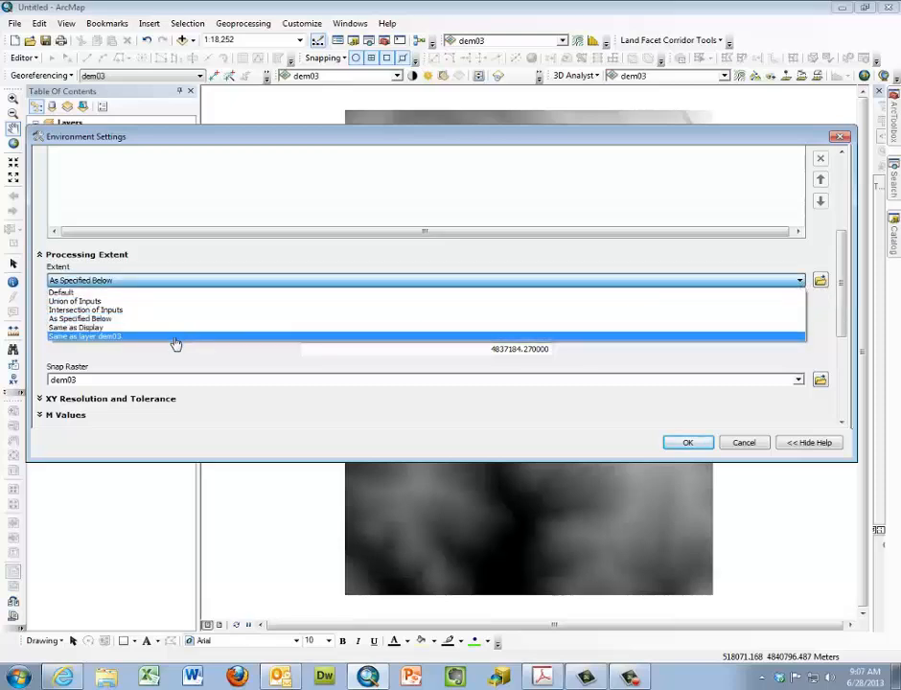
click(179, 338)
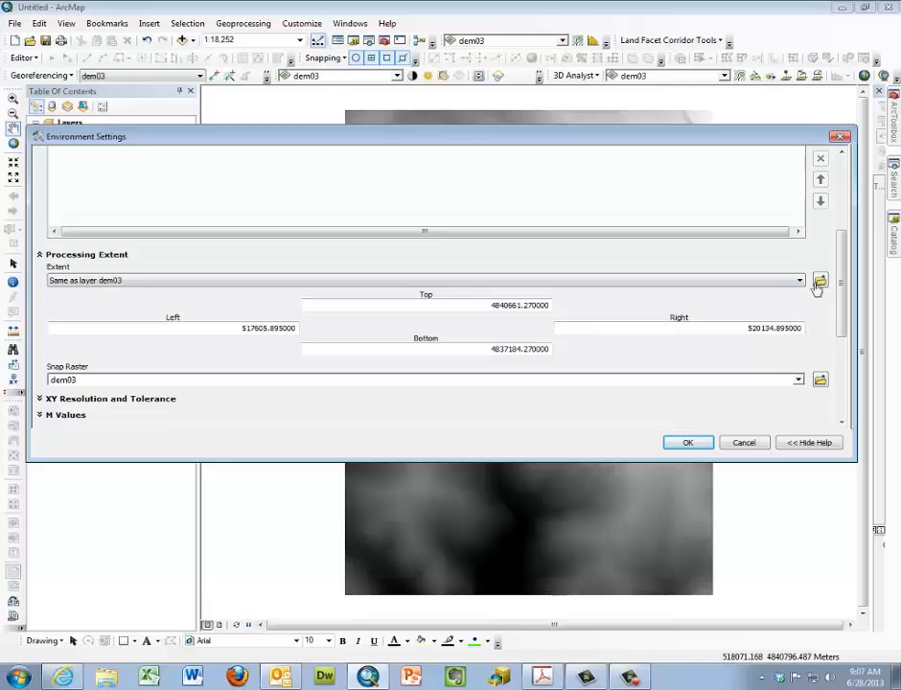
scroll(534, 302, down, 2)
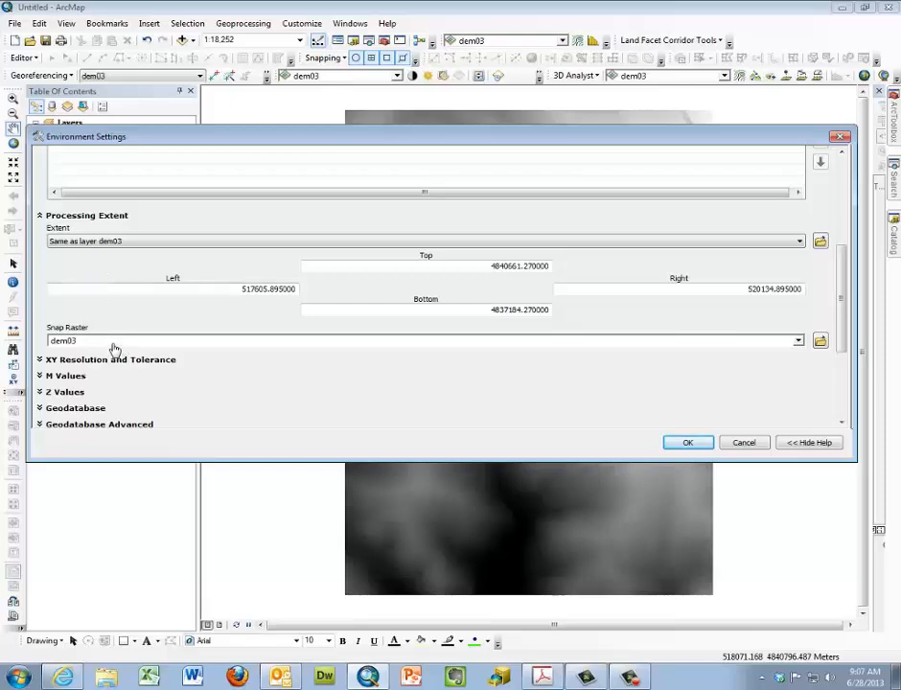
scroll(137, 337, up, 1)
scroll(137, 337, down, 1)
click(689, 444)
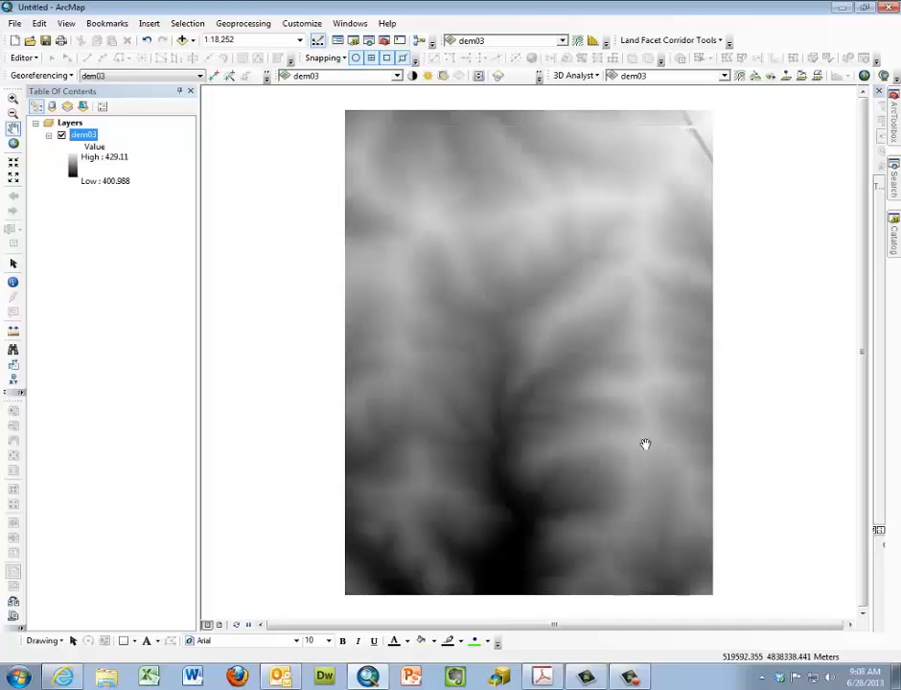
- Set the Raster Analysis cell size in the geoprocessing environments to Same as layer dem03
click(247, 25)
click(264, 159)
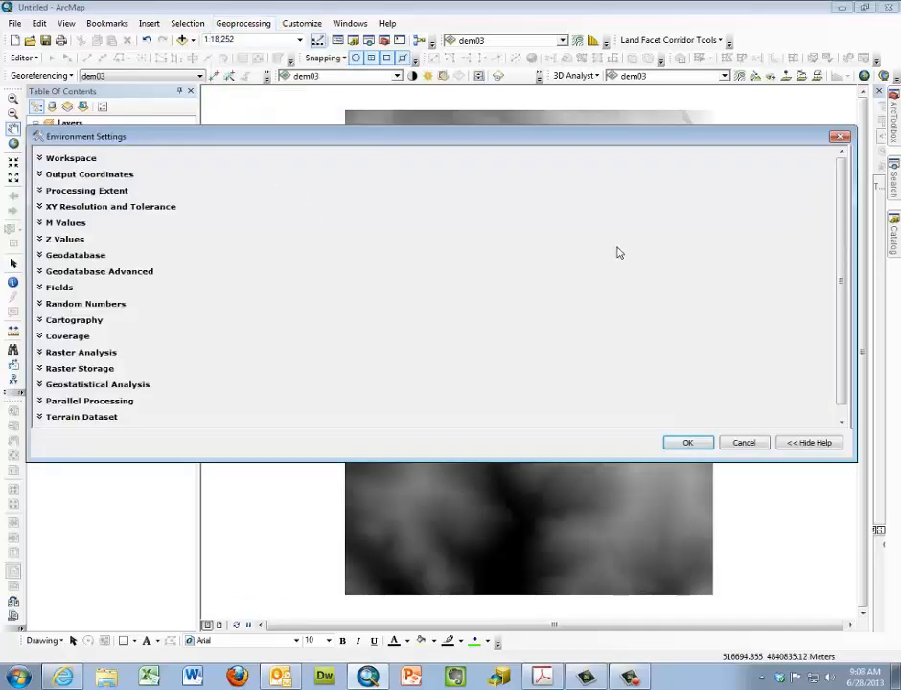
scroll(676, 297, down, 1)
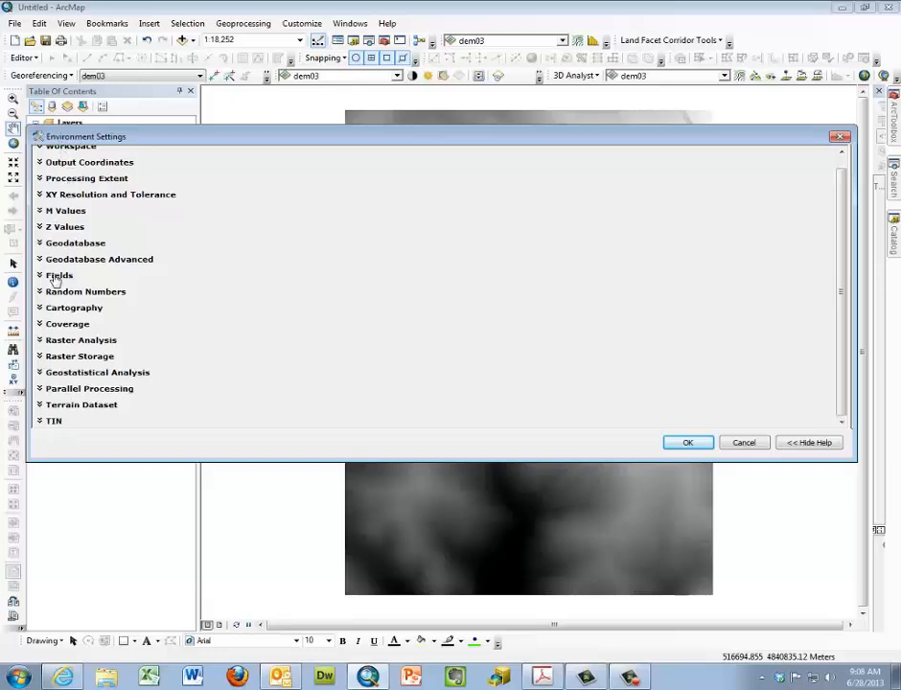
click(40, 341)
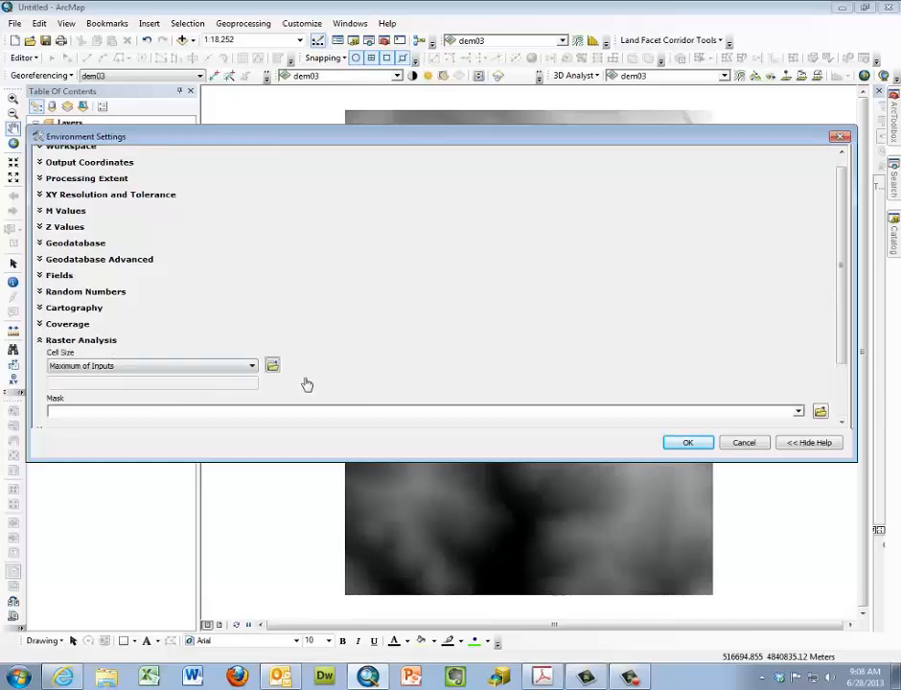
click(252, 366)
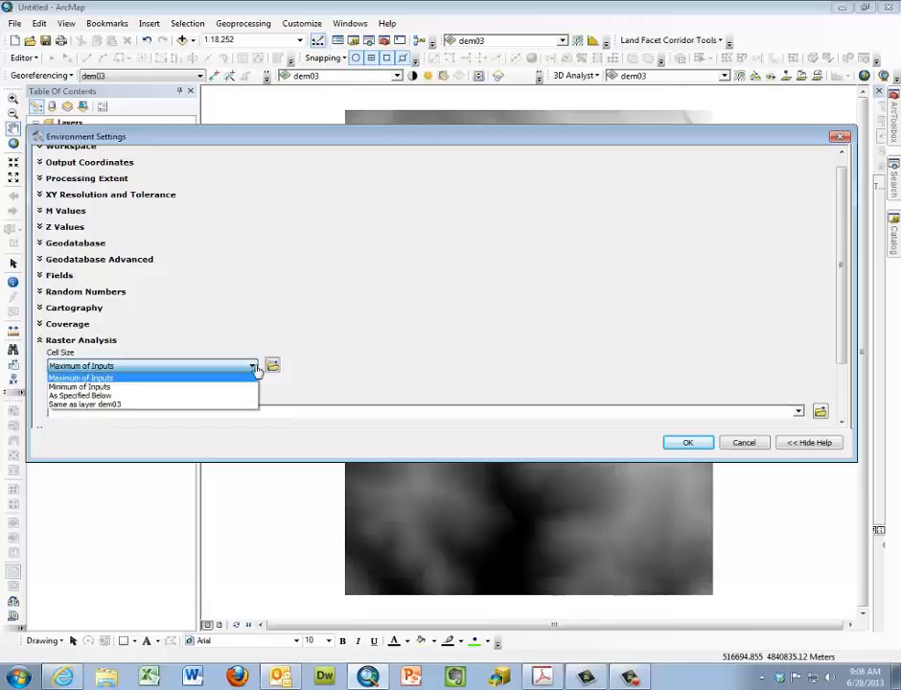
click(233, 404)
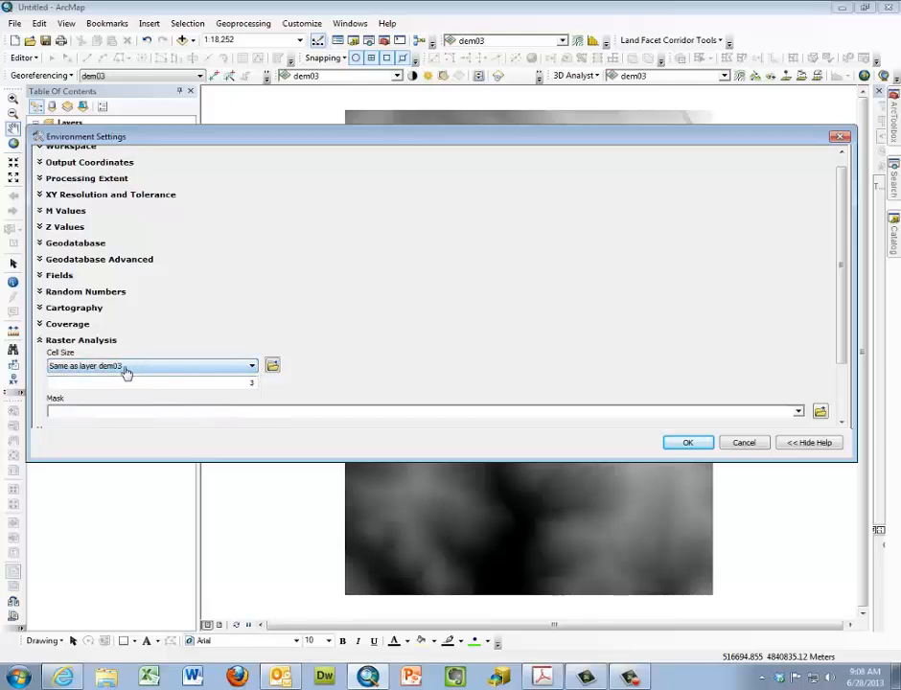
- Accept the geoprocessing environment settings
click(683, 447)
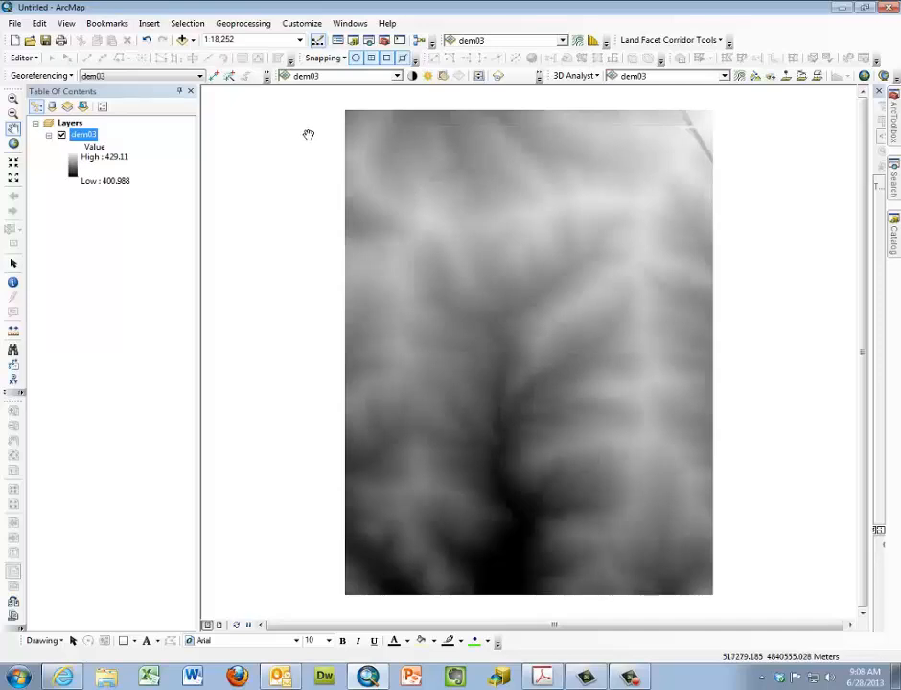
click(303, 27)
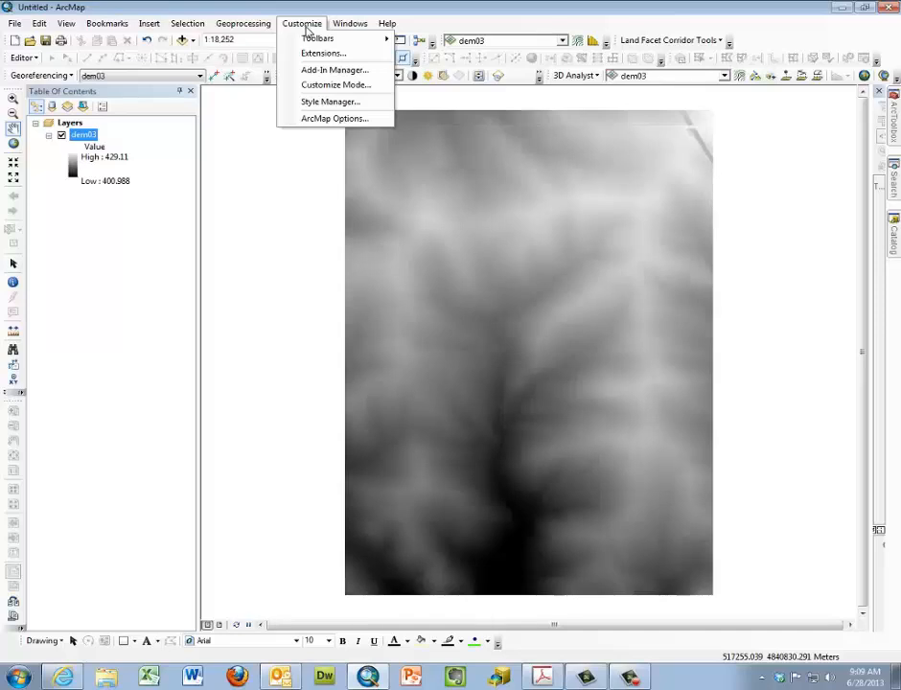
mouse_move(311, 40)
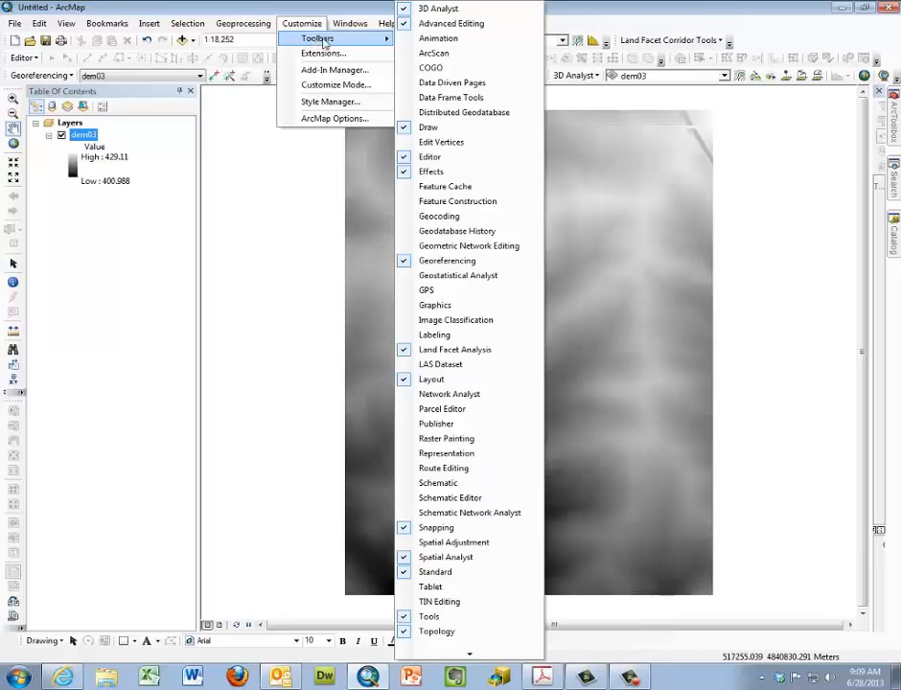
click(419, 351)
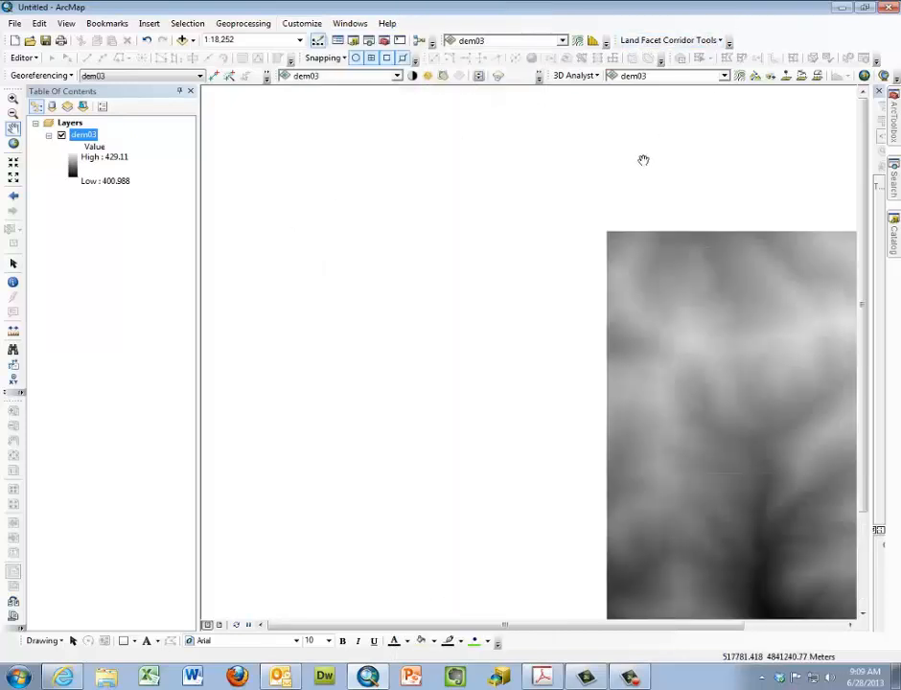
click(13, 142)
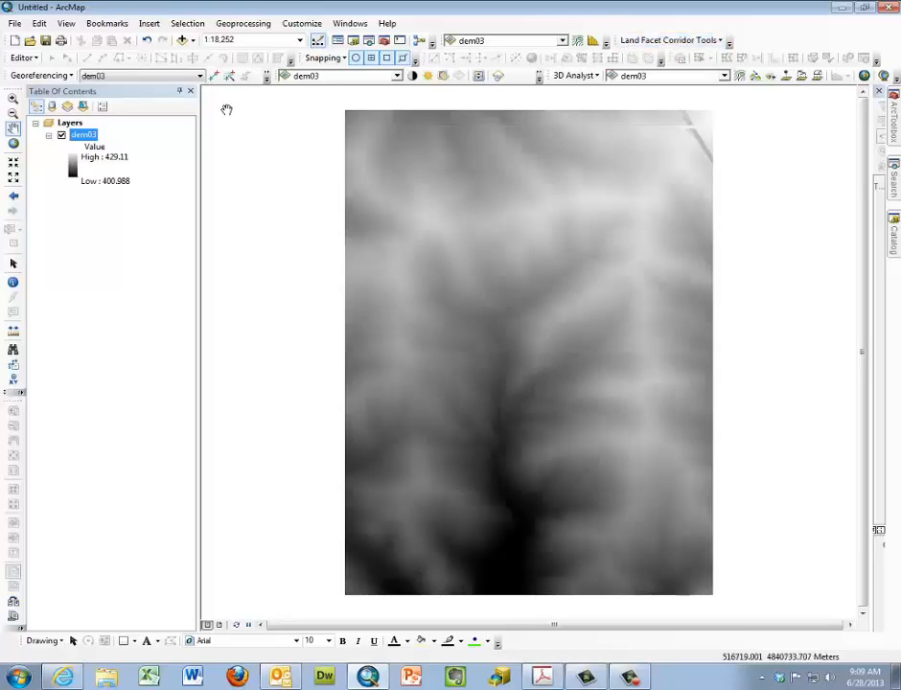
- Save the map document as dem_display_Project in the dem_display_PROJECT folder
click(14, 25)
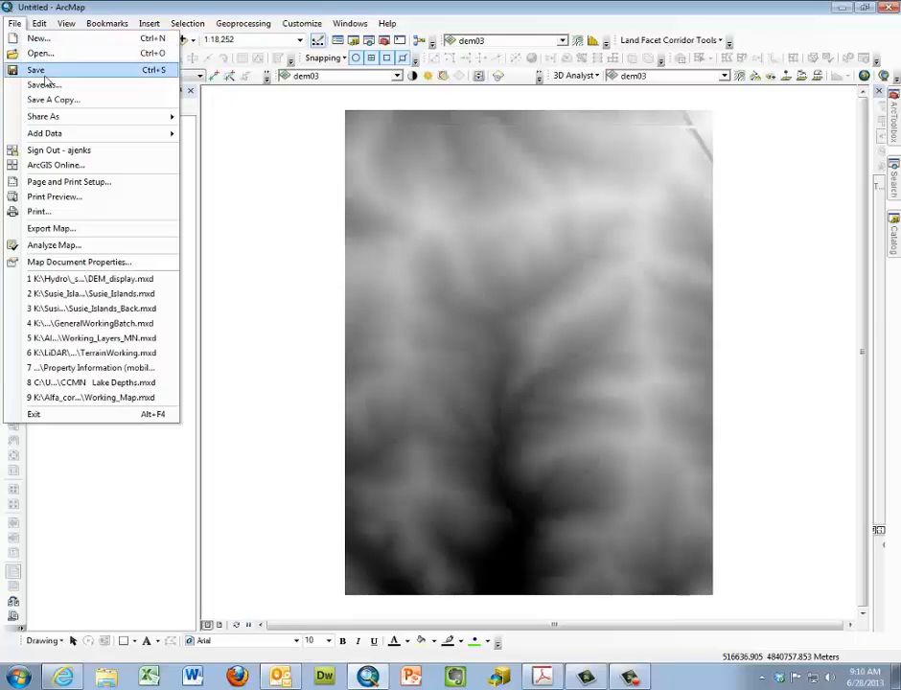
mouse_move(52, 116)
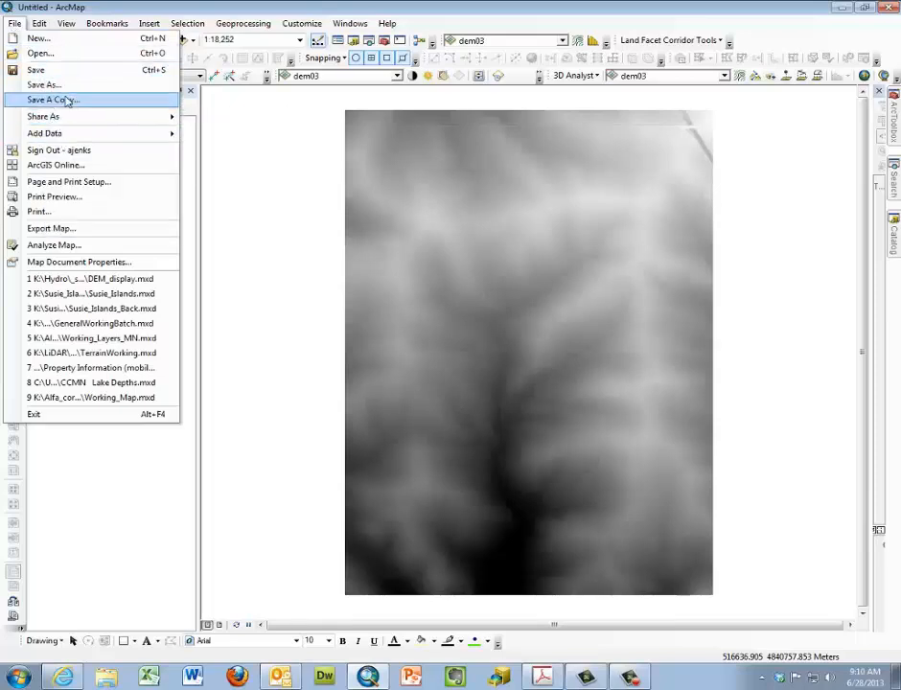
click(48, 84)
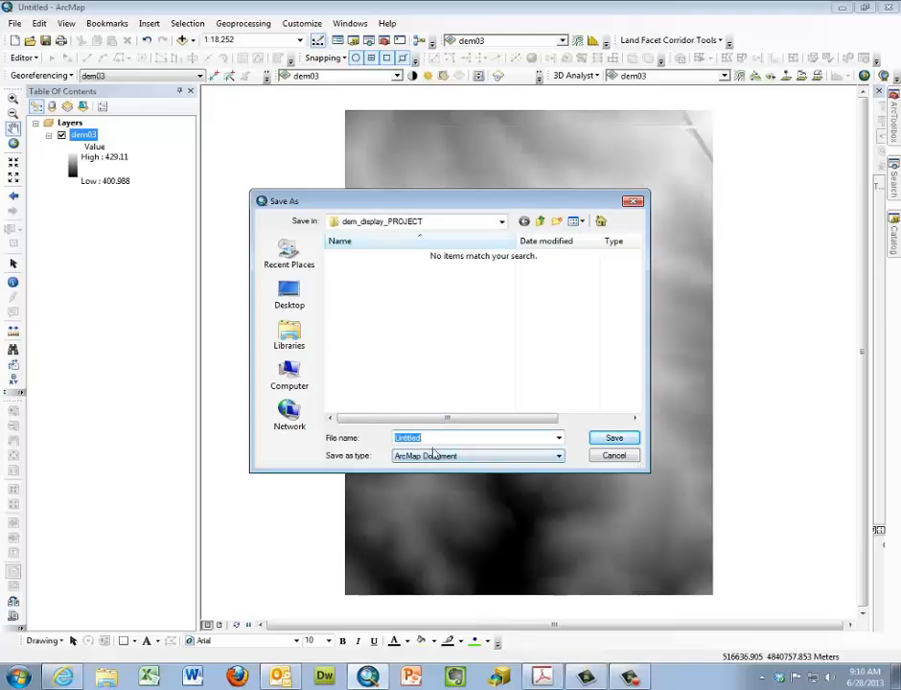
text(dem_display_Project)
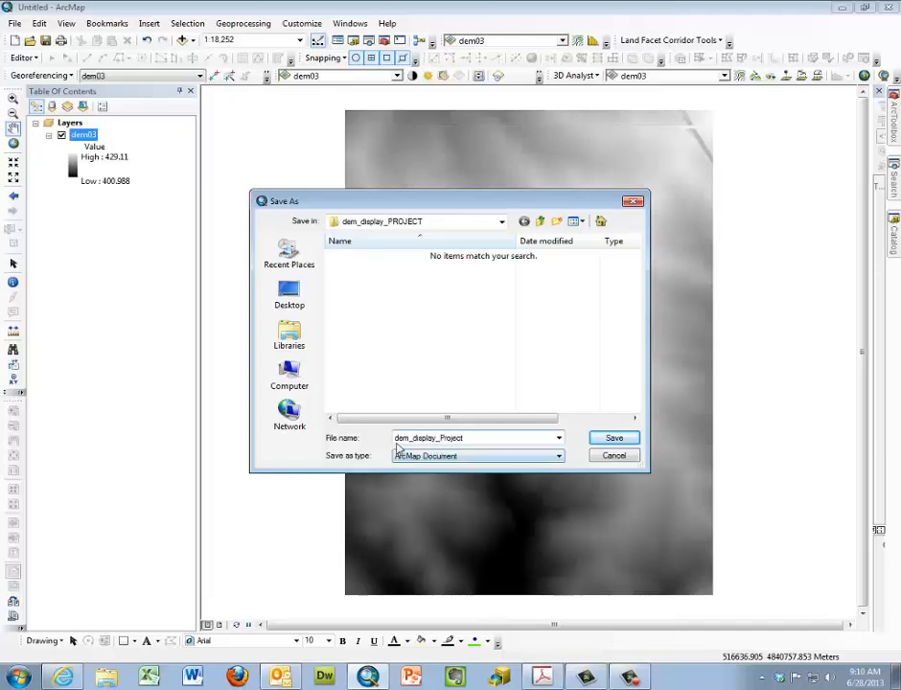
click(607, 440)
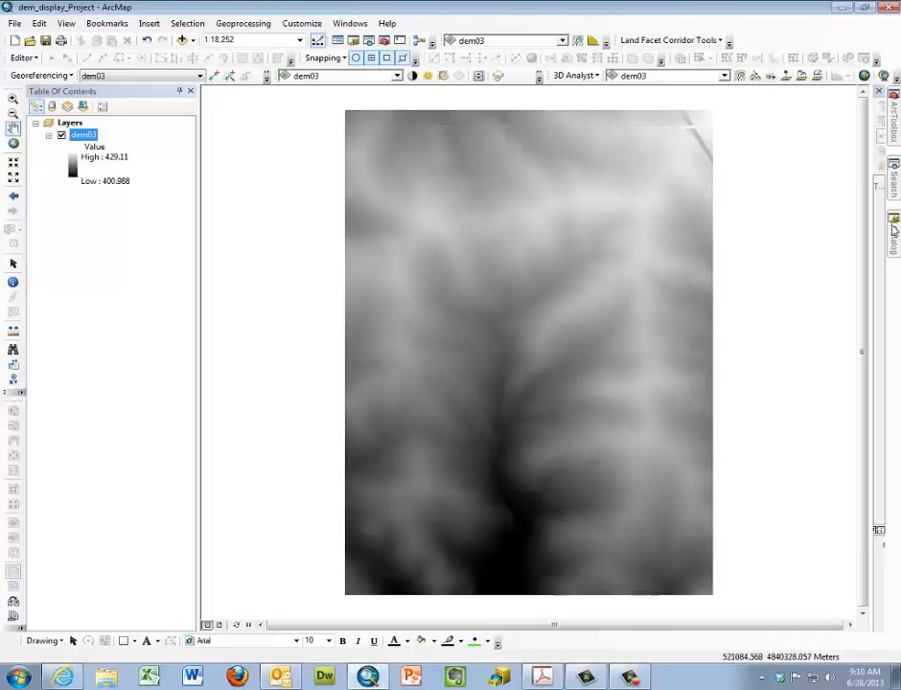
- Run the Spatial Analyst Hillshade tool on dem03 with Z factor 1, writing the output raster dem03_hlshd to the dem_display_DATA folder
click(893, 137)
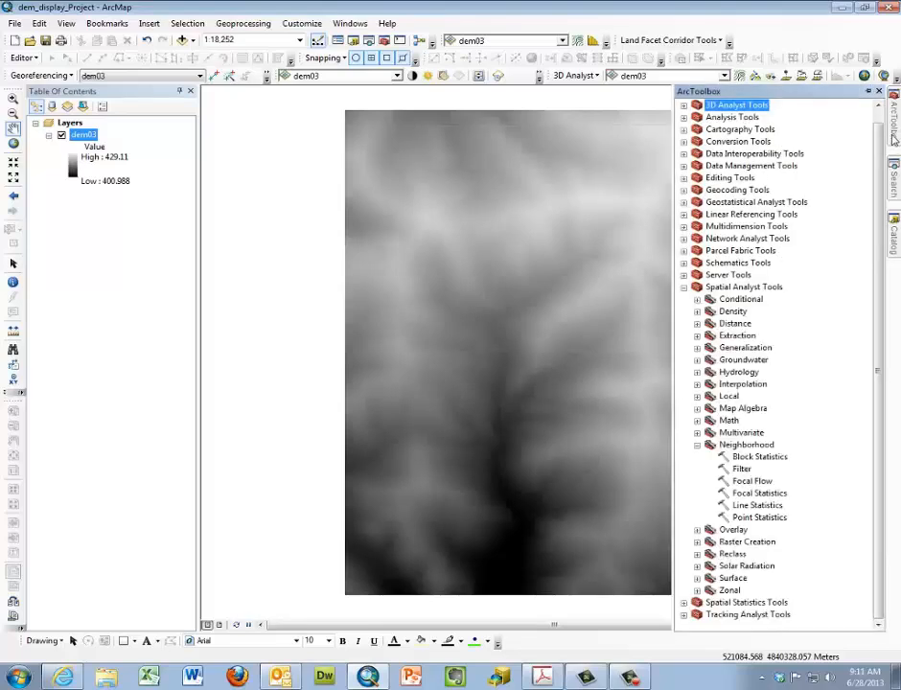
click(698, 447)
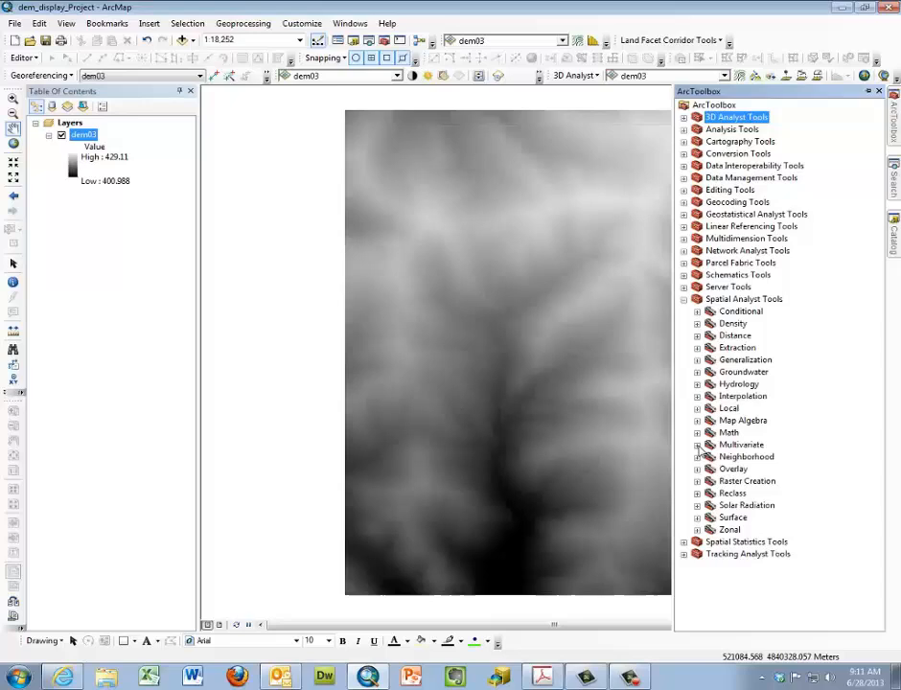
click(698, 518)
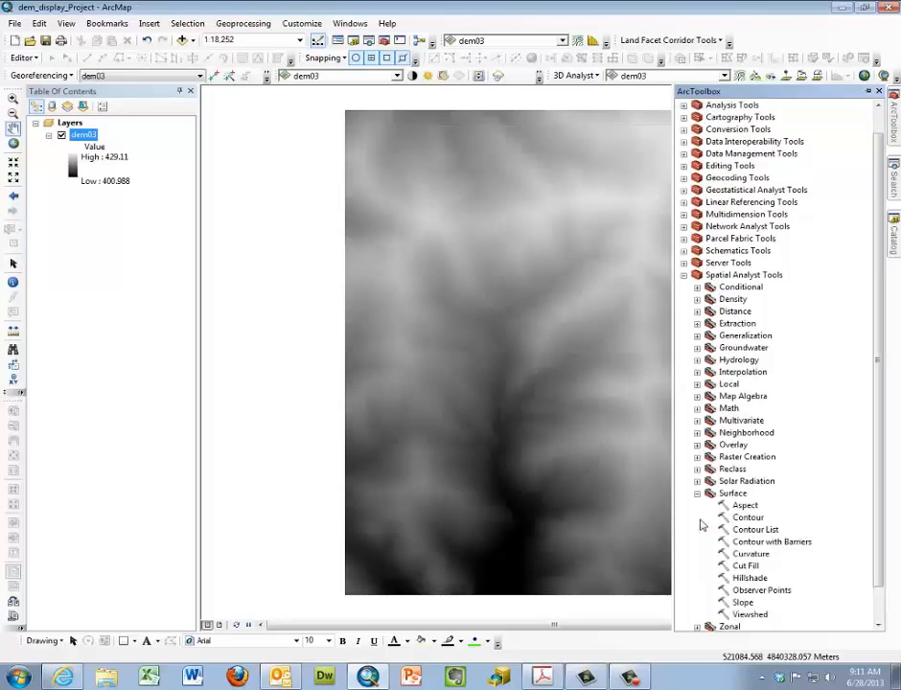
double_click(749, 579)
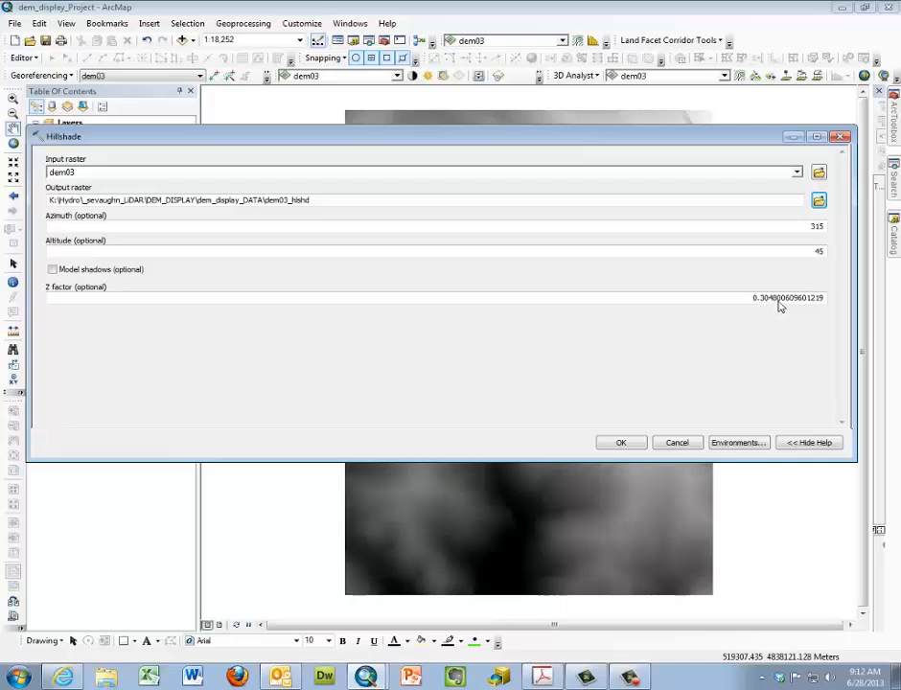
drag(751, 298, 822, 300)
text(1)
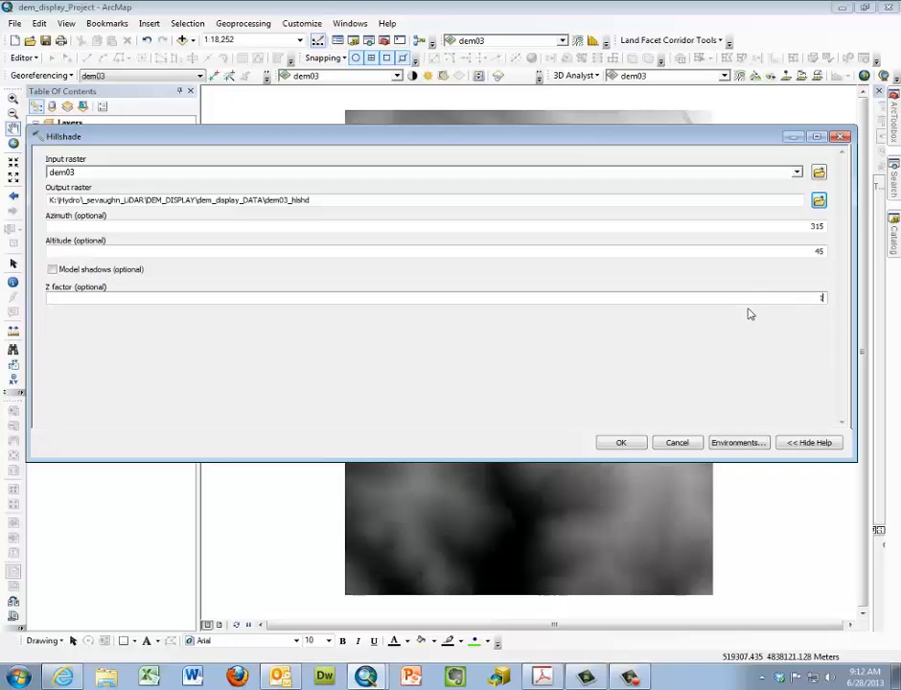
click(802, 303)
click(621, 443)
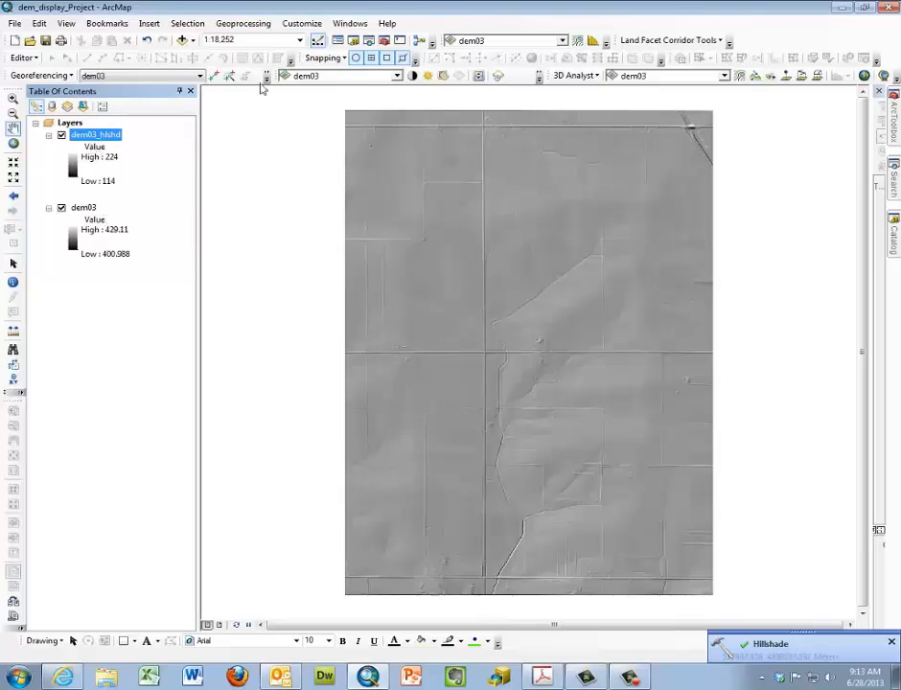
- Examine the inputs and environments recorded for the Hillshade run in the geoprocessing results of the current session
click(243, 25)
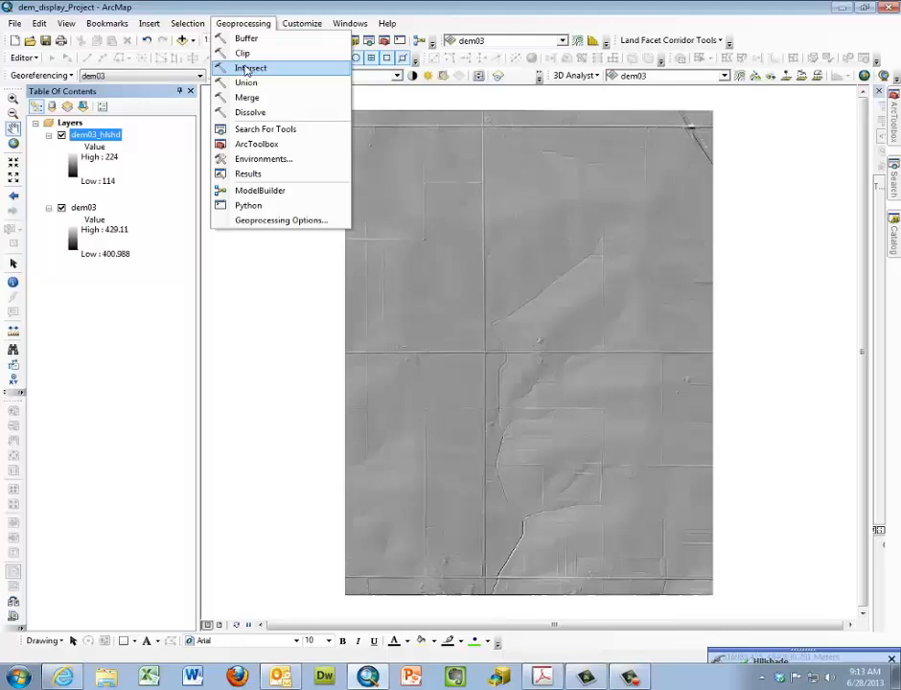
click(249, 174)
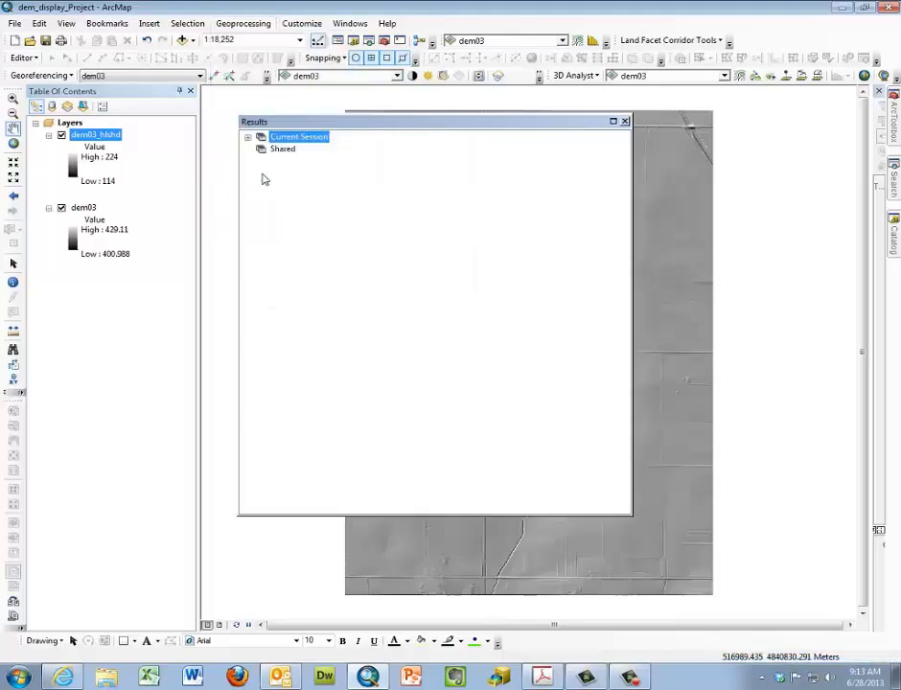
click(247, 139)
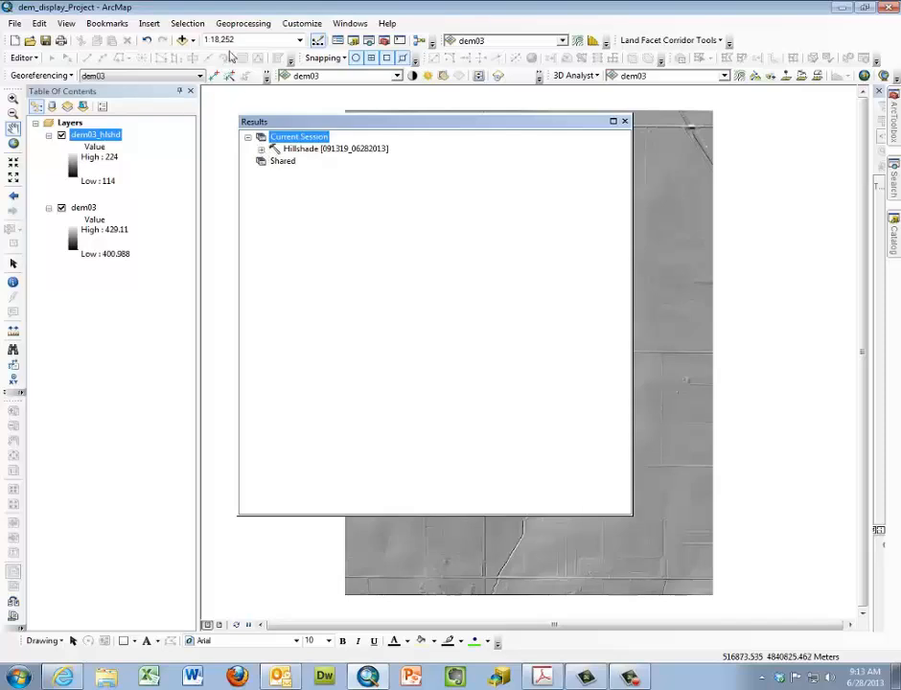
click(261, 149)
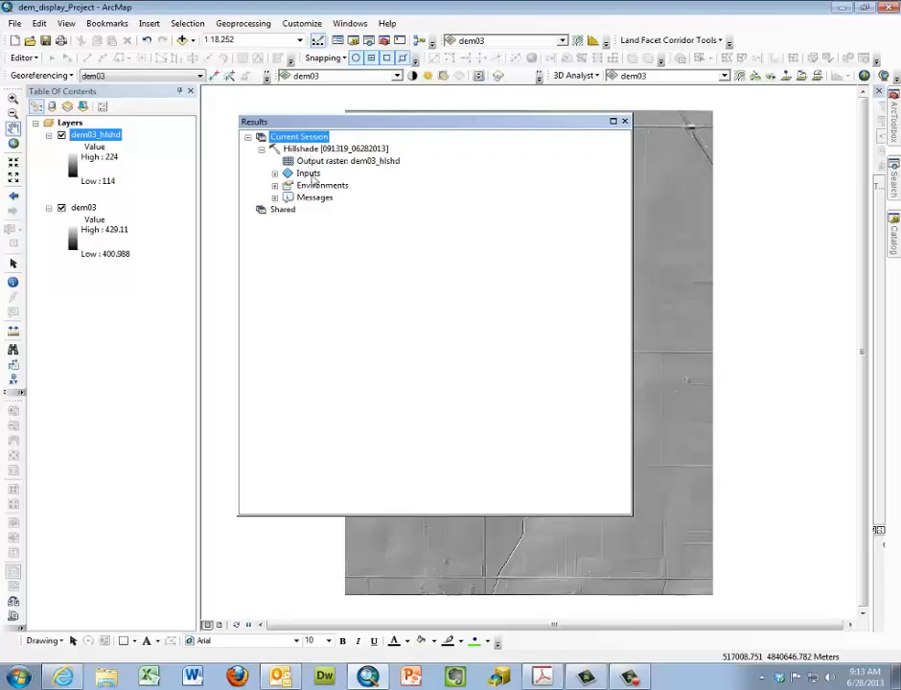
click(275, 173)
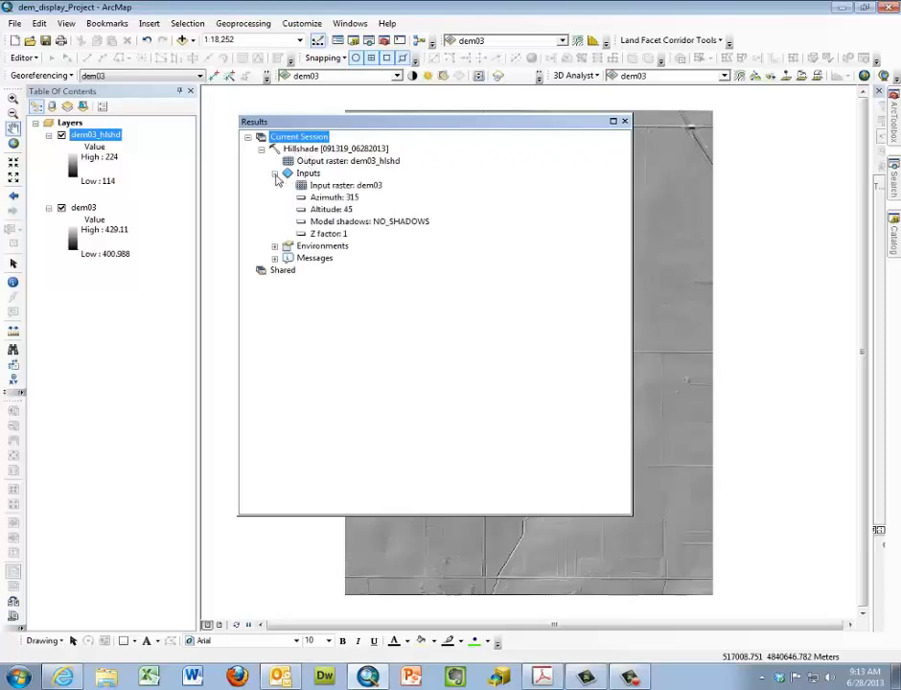
click(275, 246)
click(275, 140)
click(623, 122)
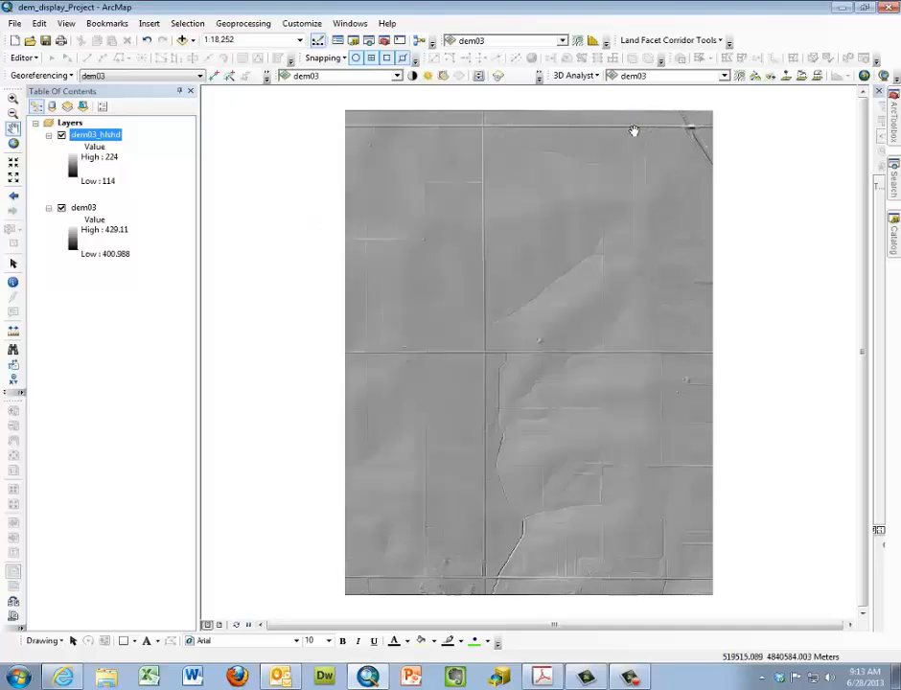
- Set the display resampling of the dem03_hlshd layer to Bilinear Interpolation (for continuous data)
right_click(92, 138)
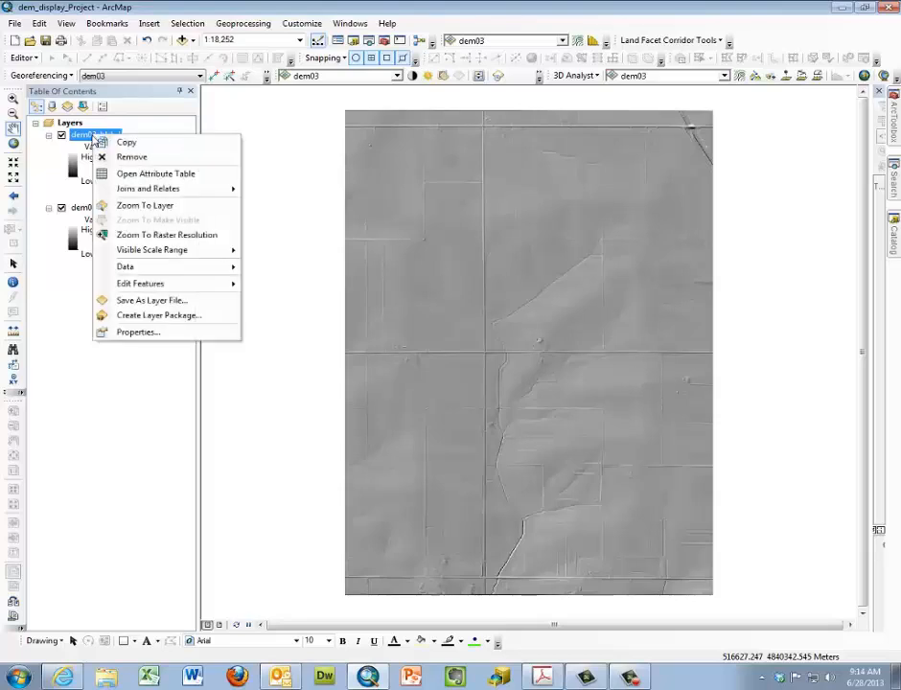
click(163, 333)
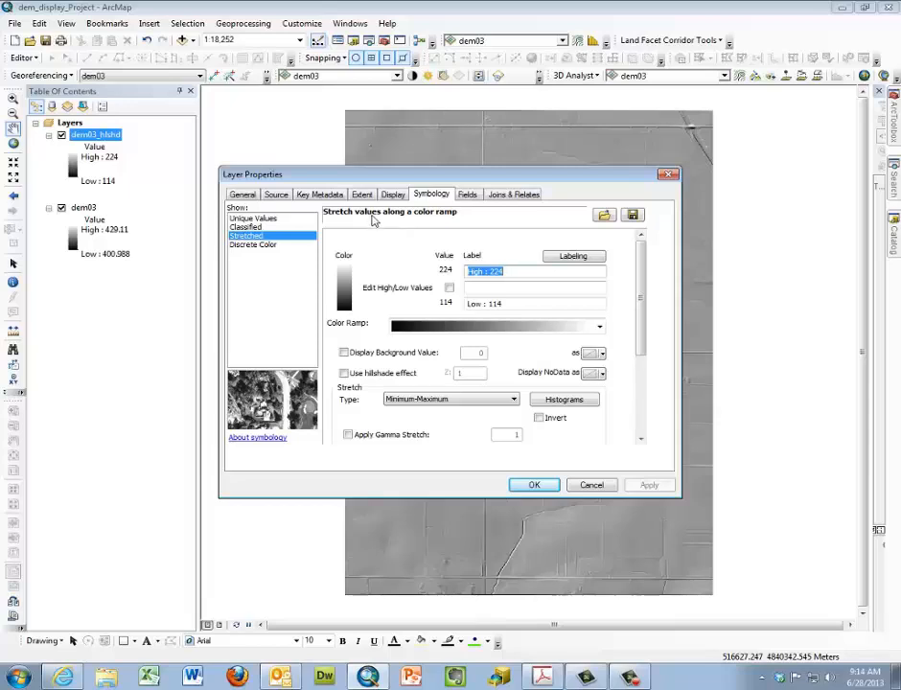
click(392, 195)
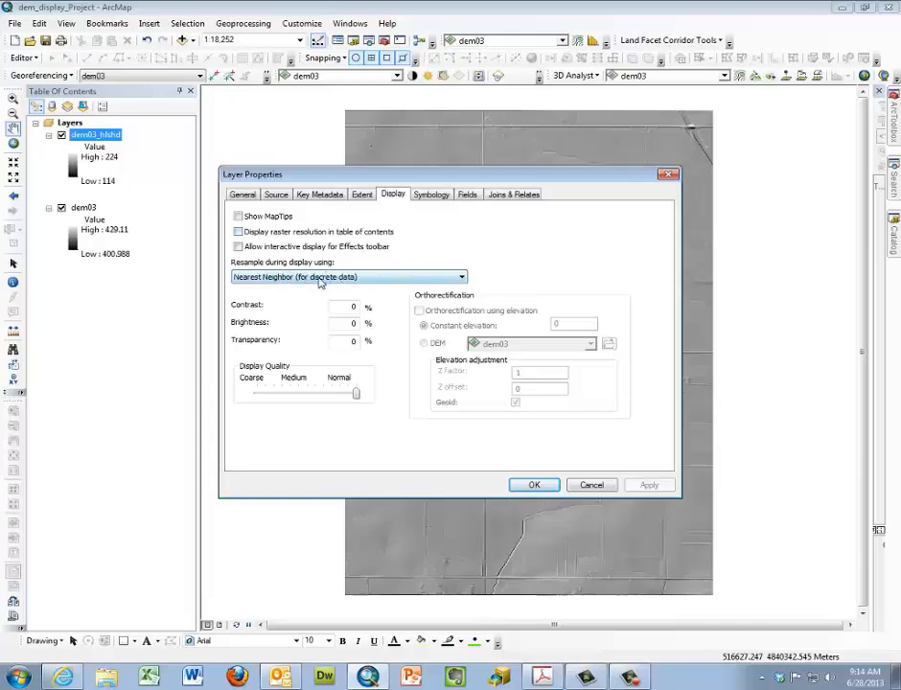
click(464, 279)
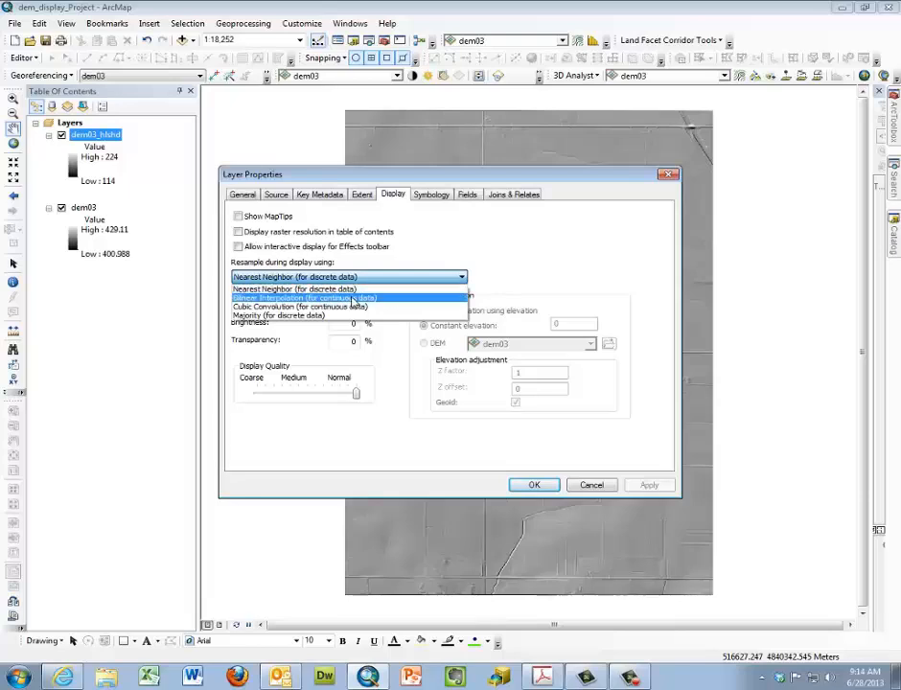
click(355, 300)
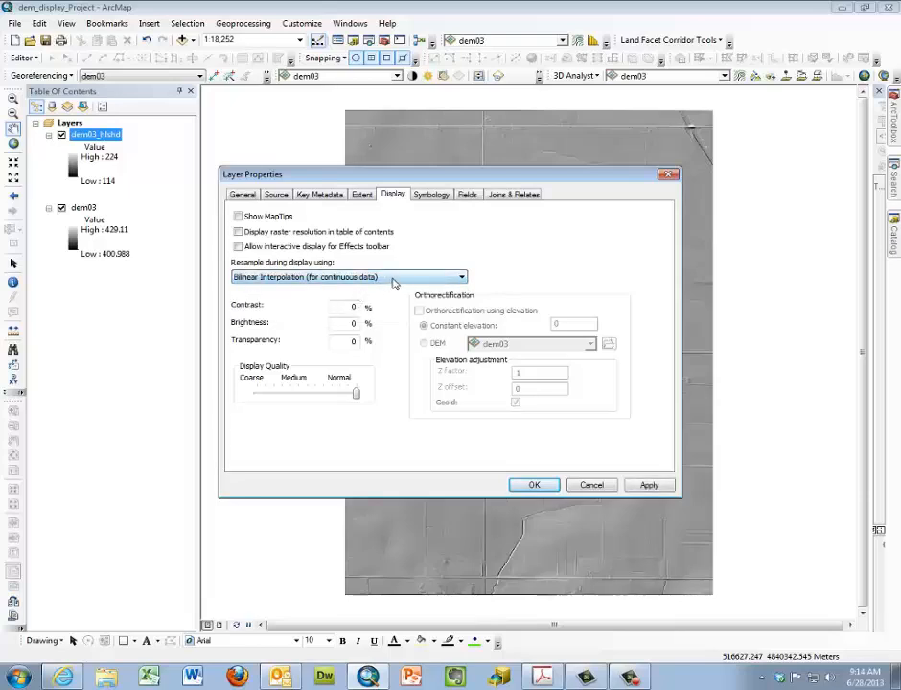
- Set the hillshade layer's stretch type to Standard Deviations with n = 2
click(431, 195)
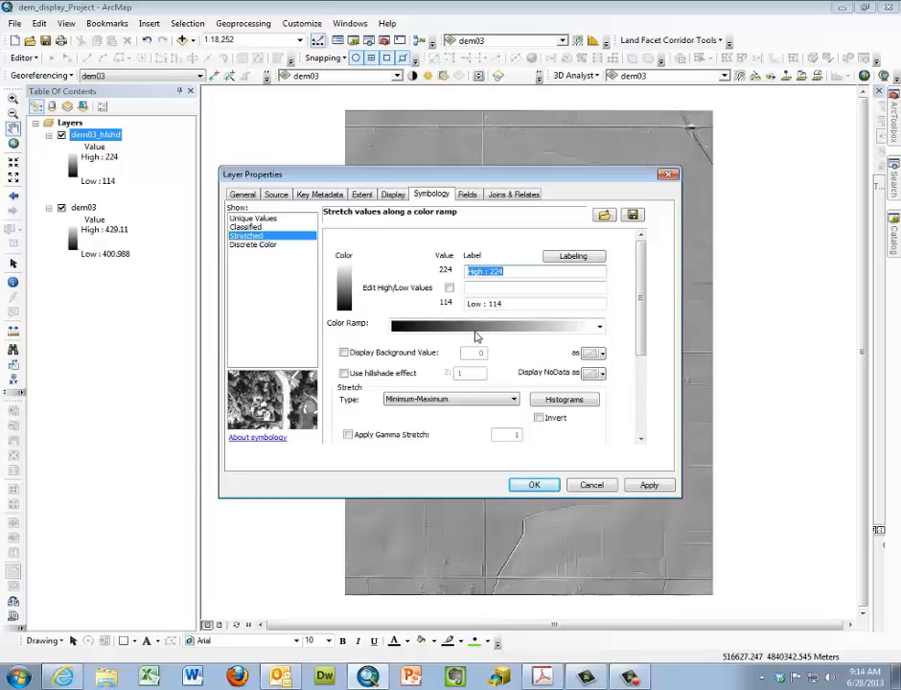
click(508, 400)
click(489, 429)
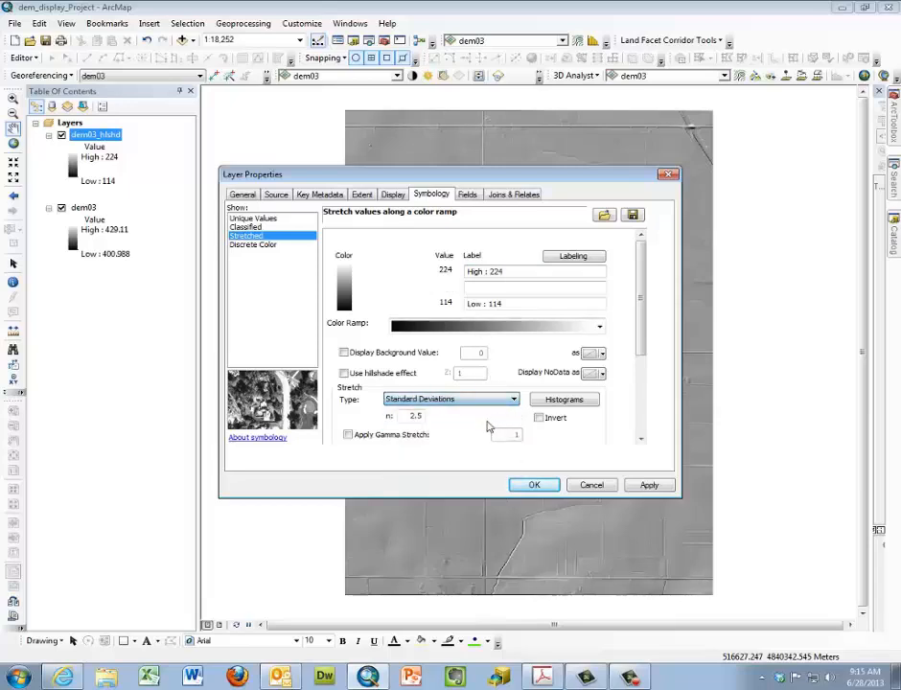
drag(418, 418, 429, 420)
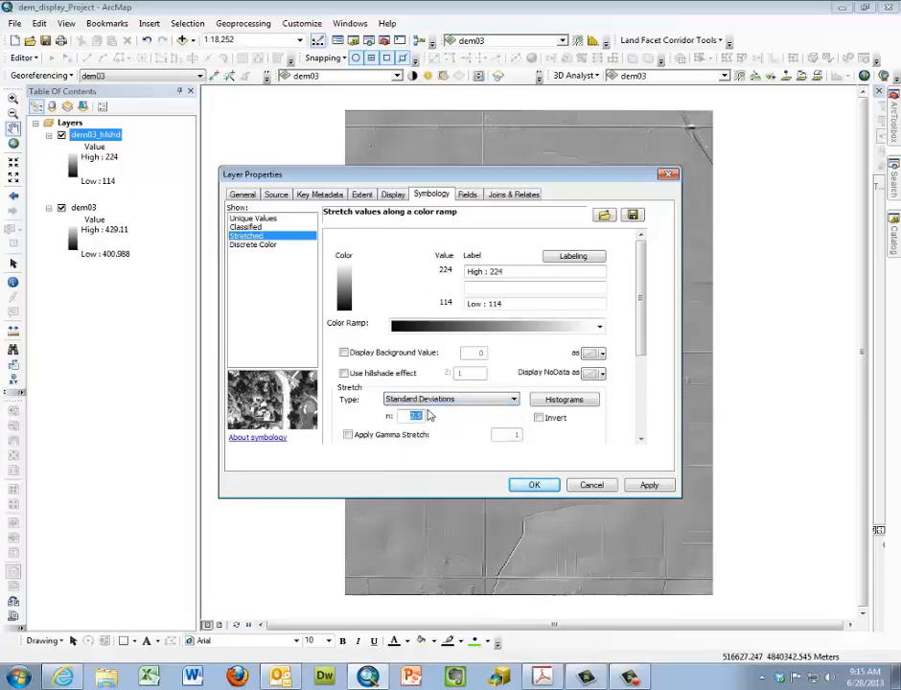
text(2)
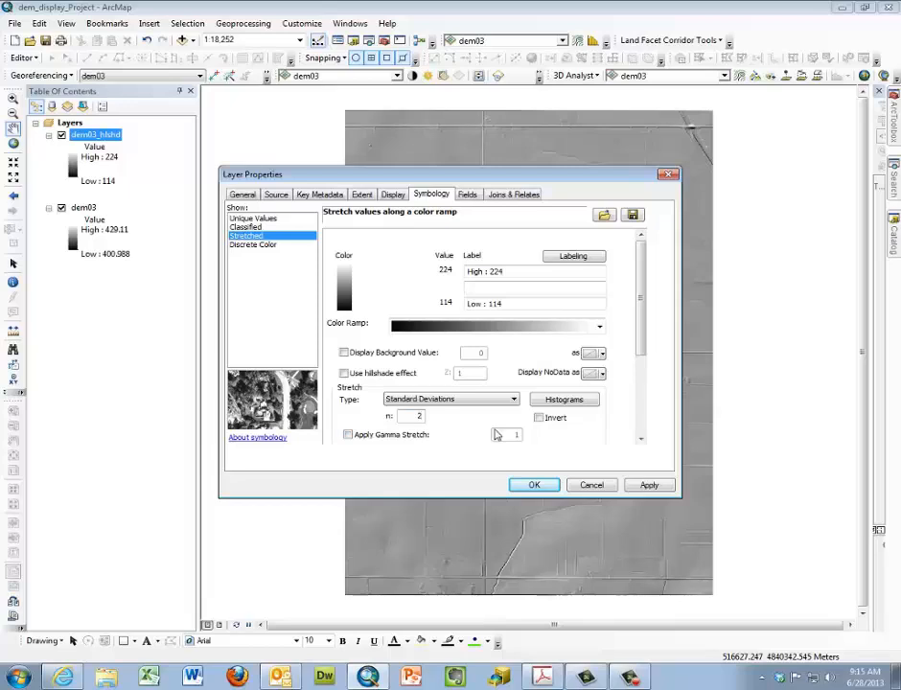
- Base the hillshade stretch statistics on From Current Display Extent and apply the layer properties
scroll(642, 364, down, 1)
scroll(642, 364, down, 1)
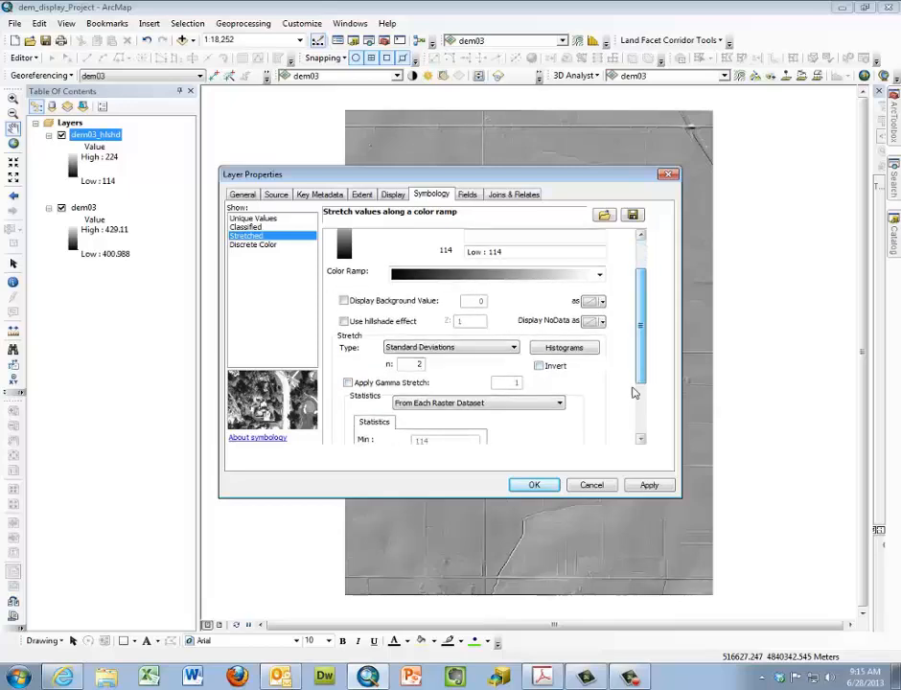
click(561, 406)
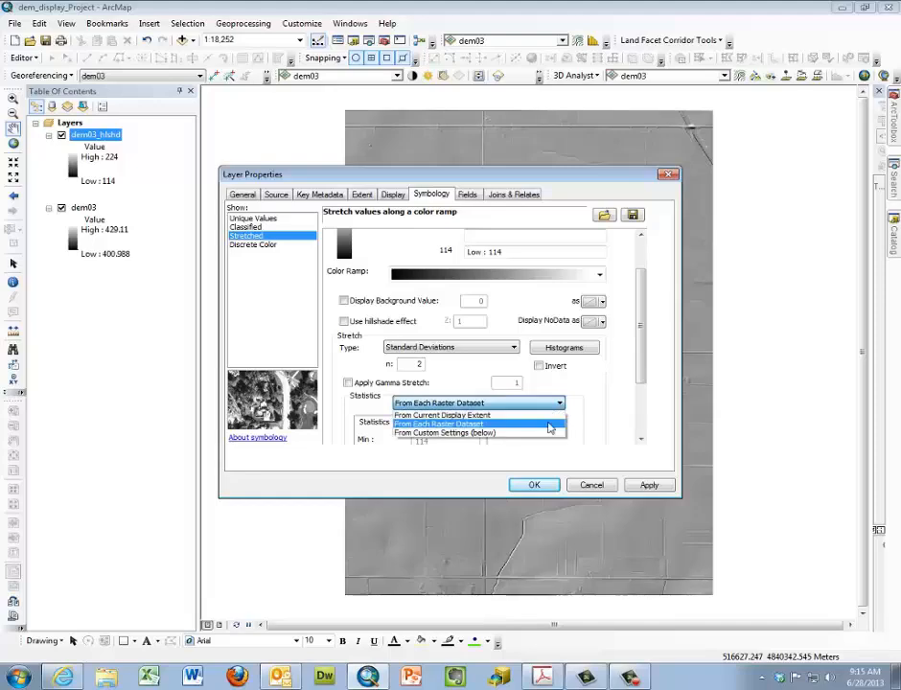
click(542, 418)
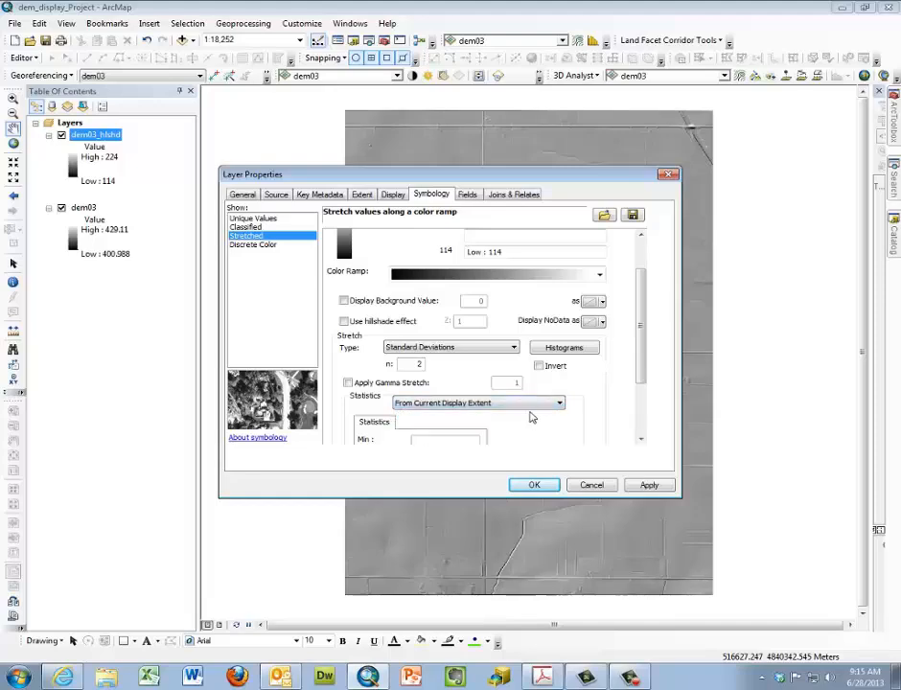
click(648, 487)
click(536, 485)
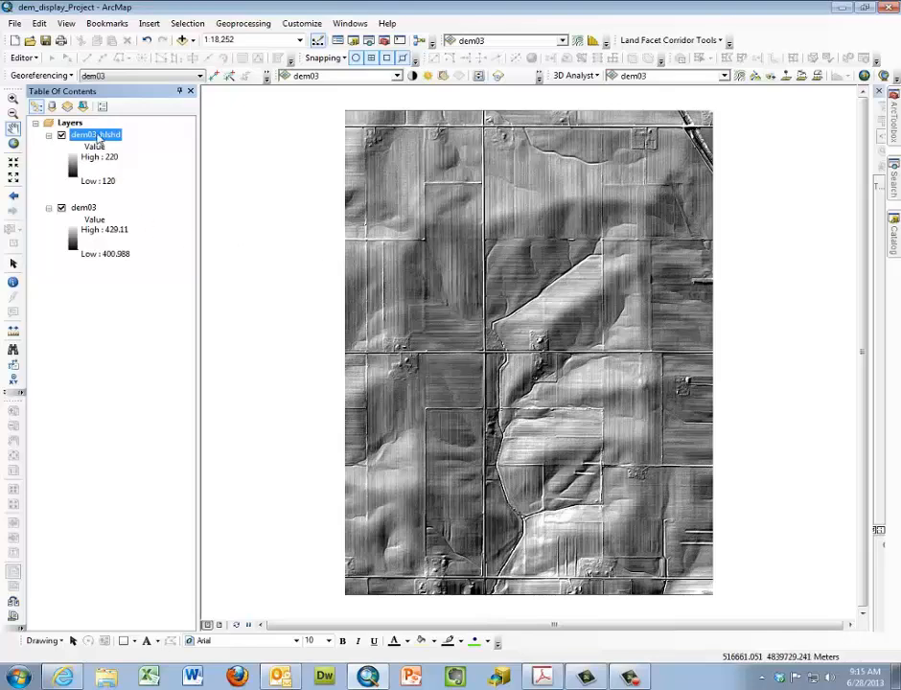
- Move the dem03_hlshd layer beneath dem03, keeping the layers listed by drawing order
drag(97, 137, 105, 243)
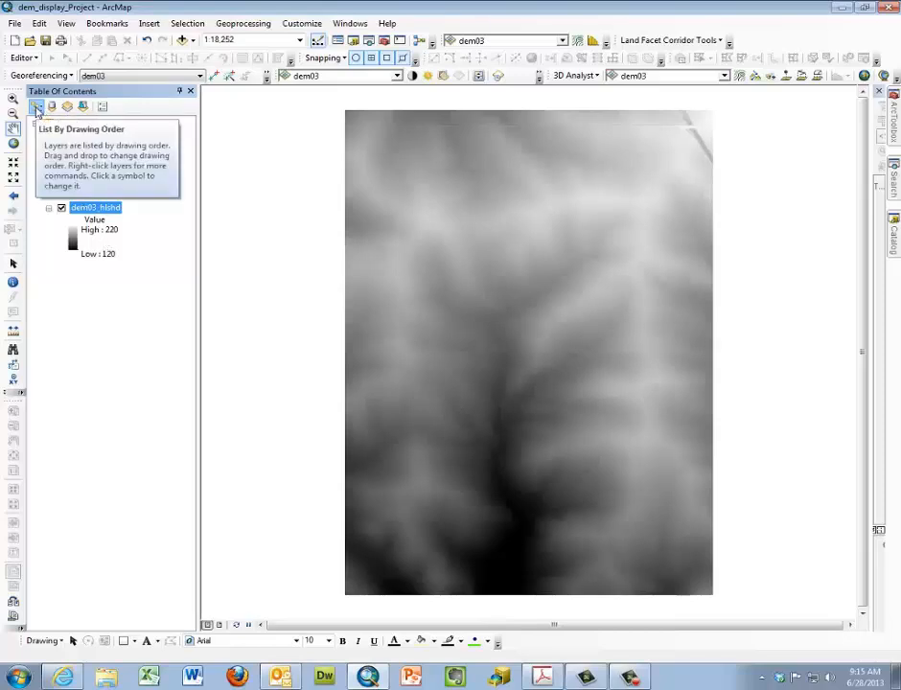
click(52, 106)
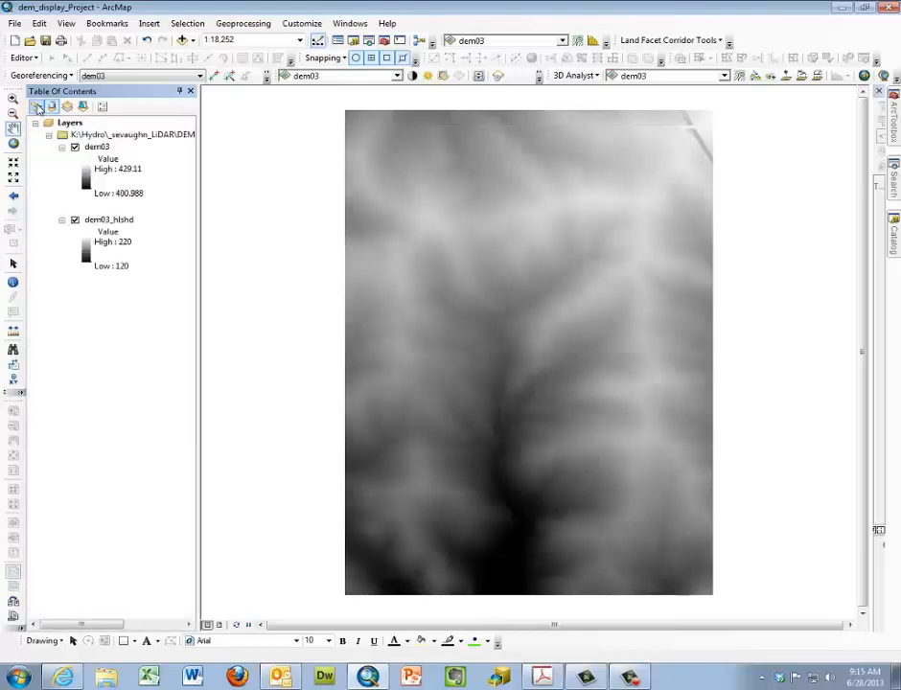
click(37, 107)
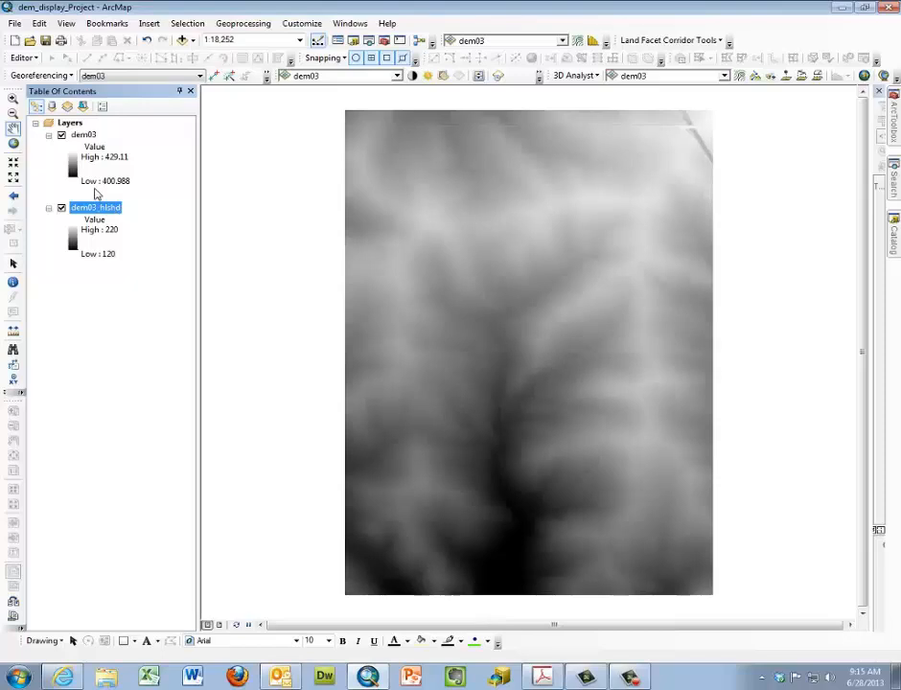
- Set the dem03 layer's display resampling to Bilinear Interpolation (for continuous data) and its transparency to 55%
click(83, 136)
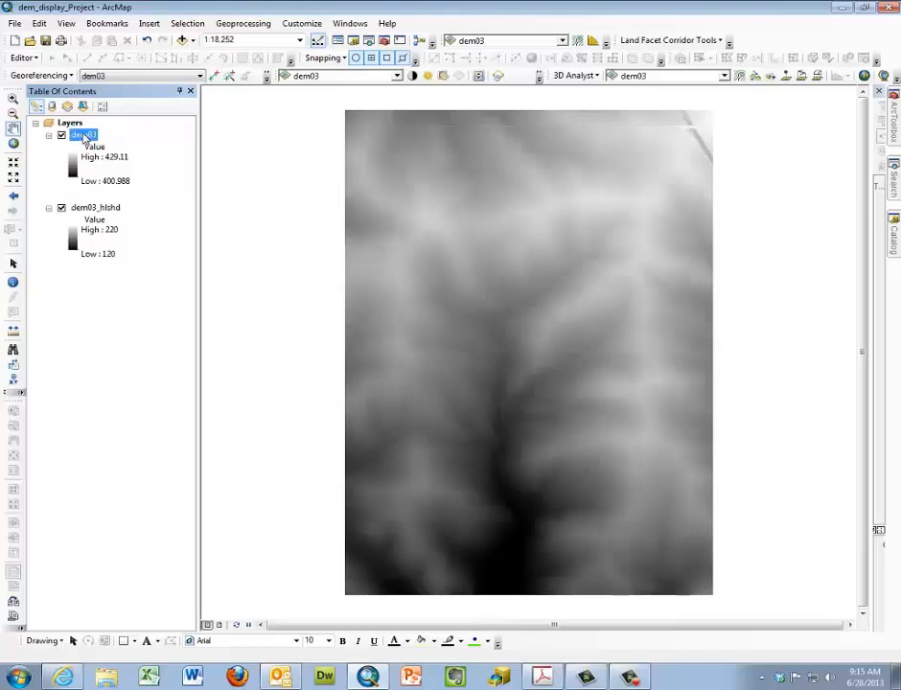
right_click(85, 137)
click(159, 334)
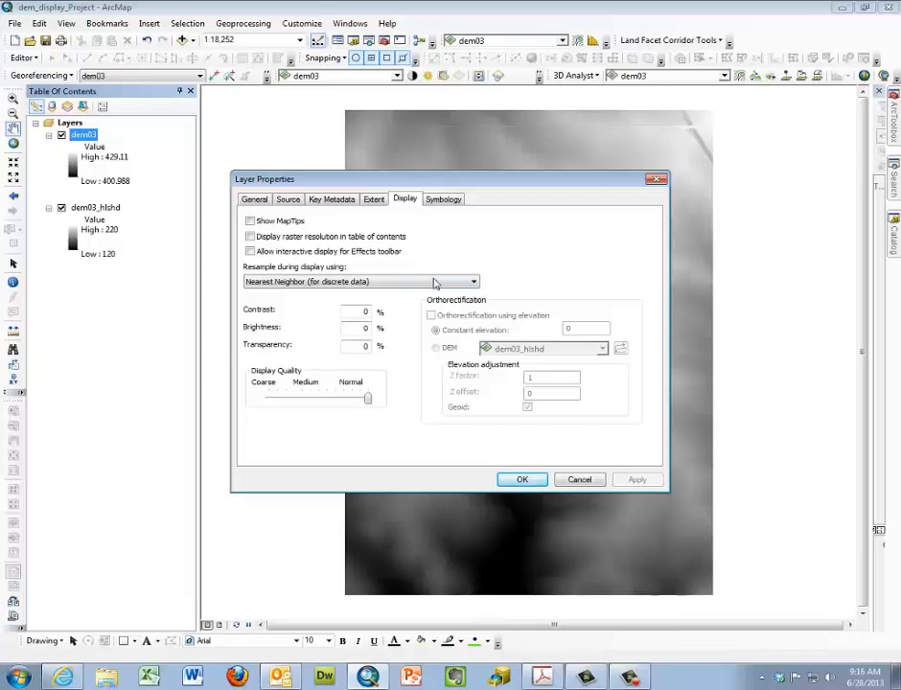
click(473, 283)
click(428, 303)
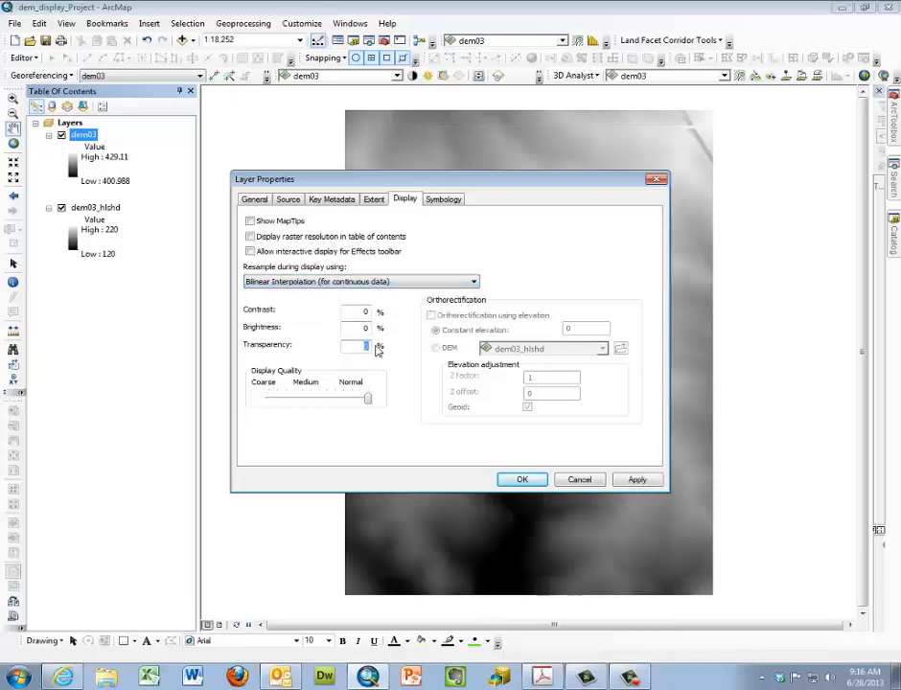
text(55)
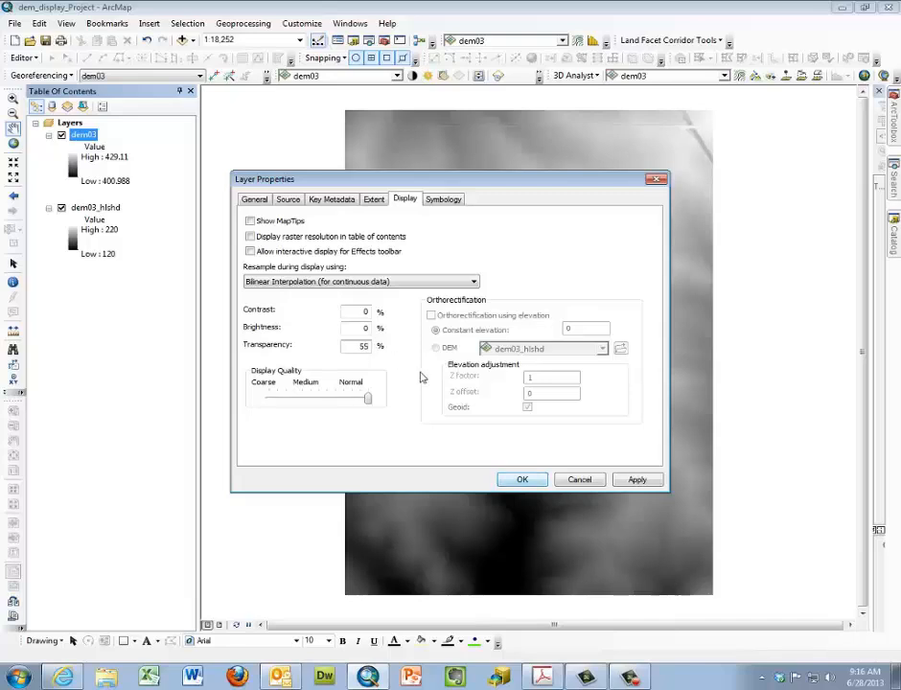
click(635, 479)
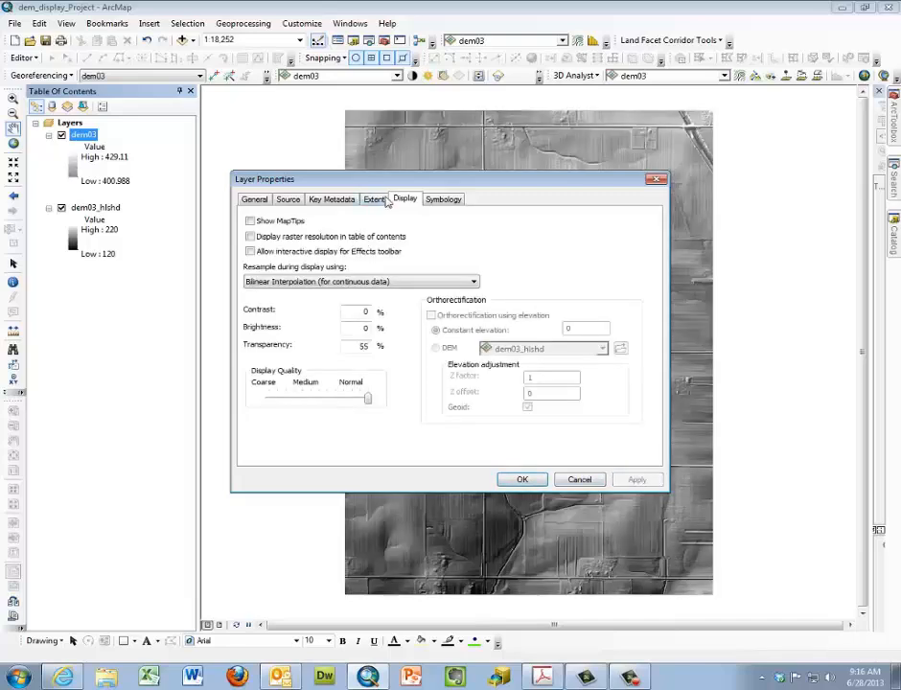
- Choose the elevation color ramp running from pale green through green, orange and brown to white for the stretched dem03 layer
click(441, 199)
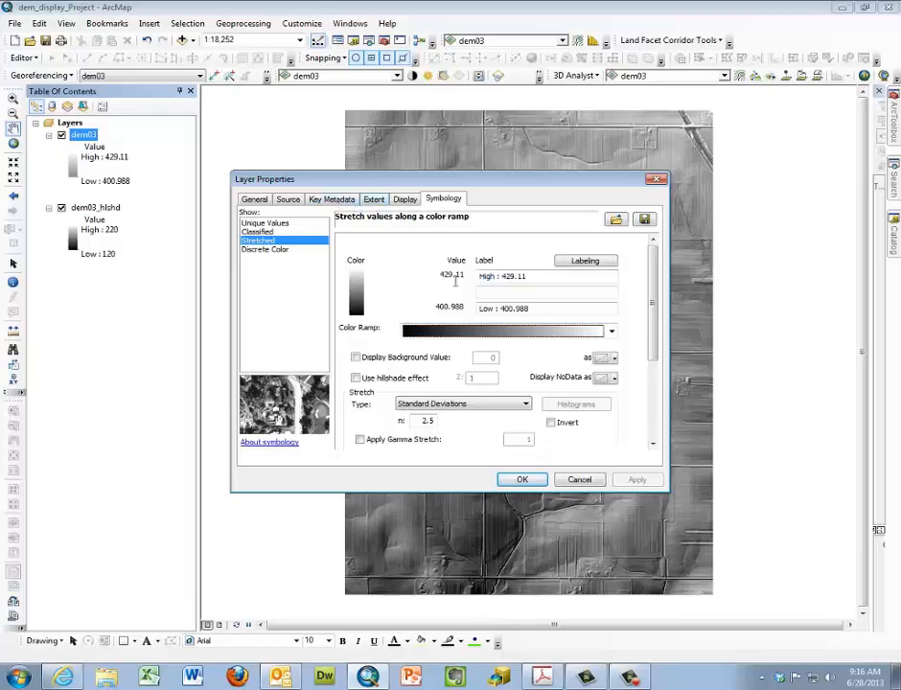
click(611, 331)
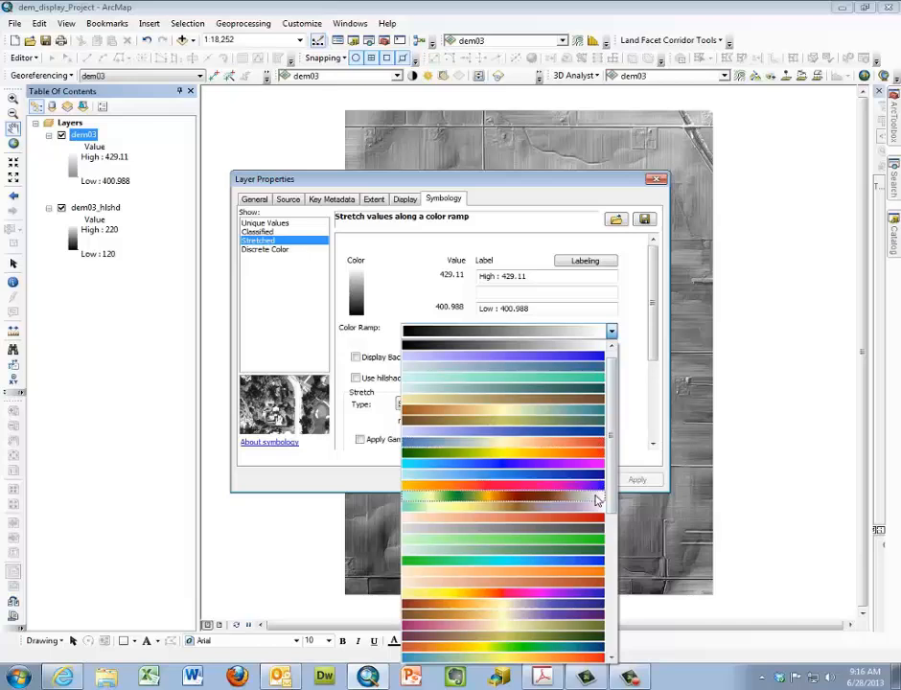
click(596, 499)
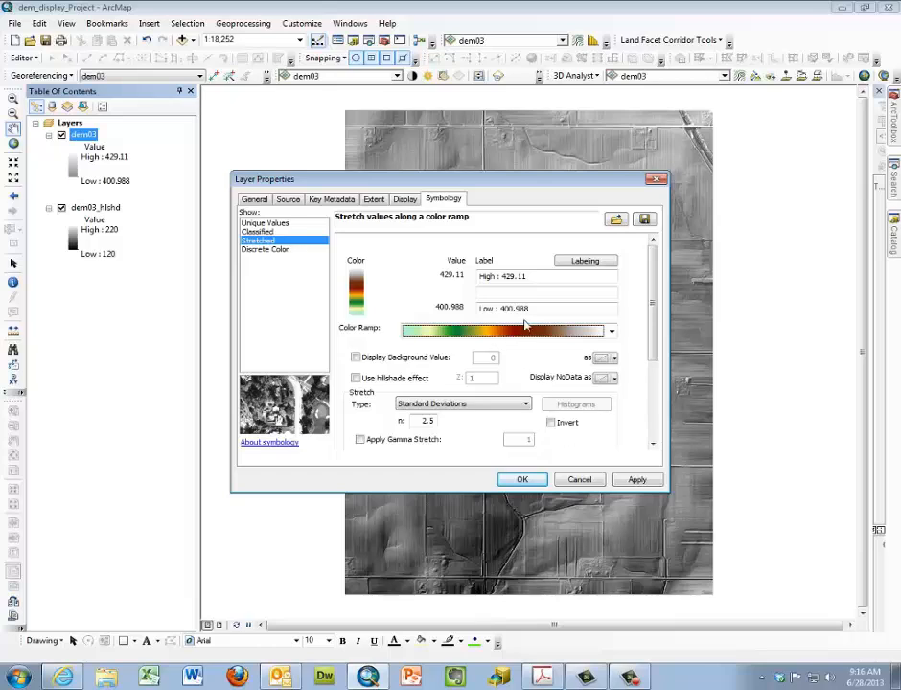
click(609, 332)
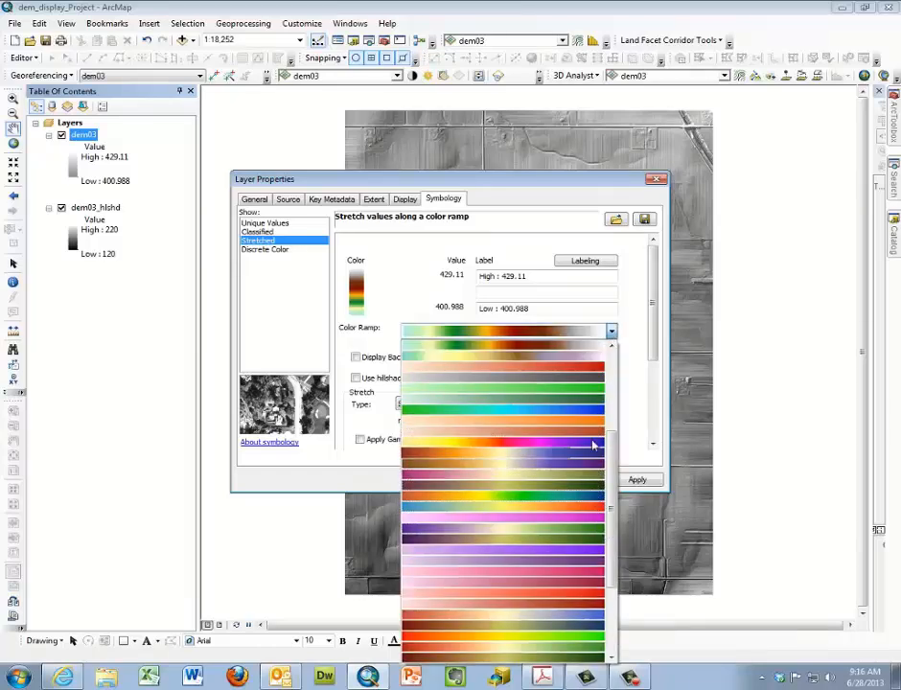
scroll(575, 479, up, 5)
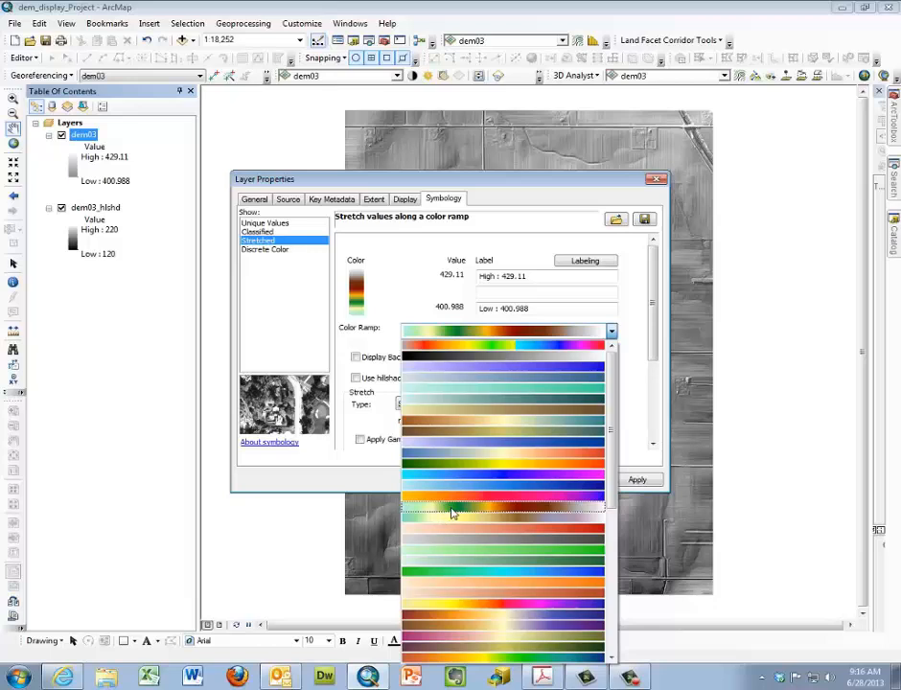
scroll(601, 475, down, 1)
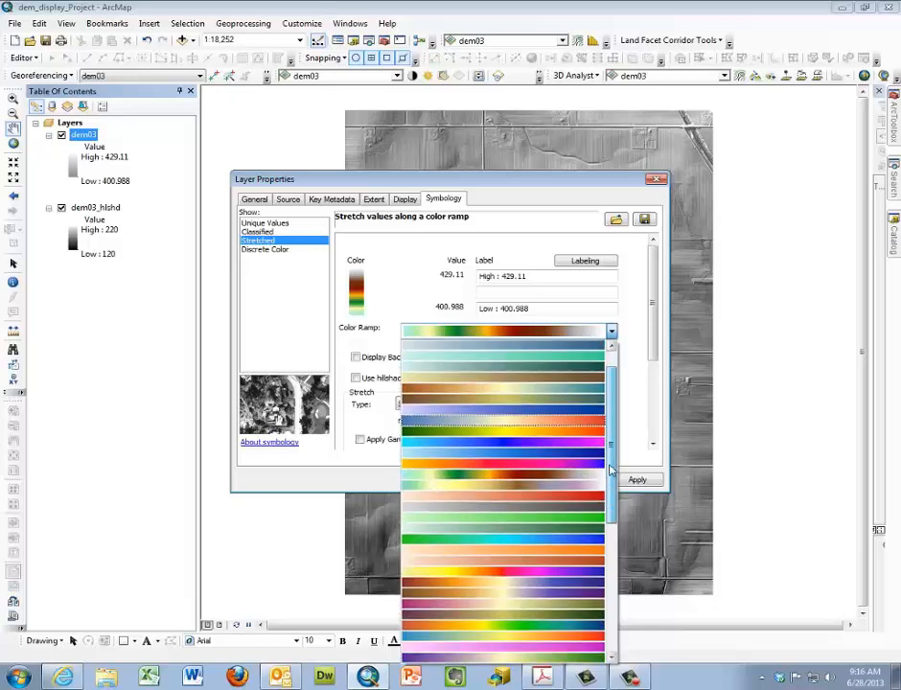
click(601, 475)
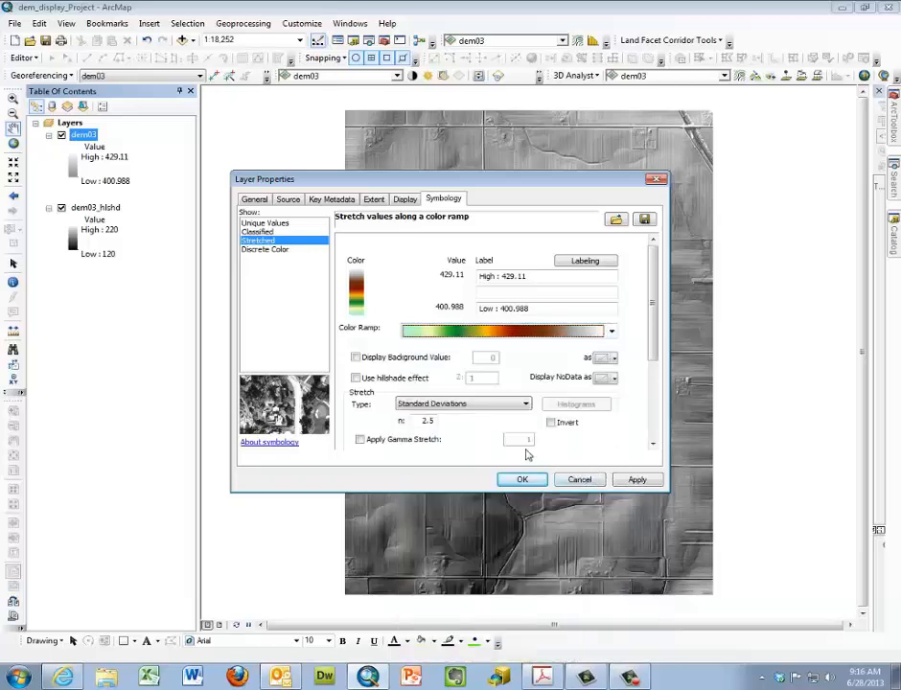
- Set the dem03 standard deviation stretch to n = 2 with statistics From Current Display Extent and apply the layer properties
click(427, 422)
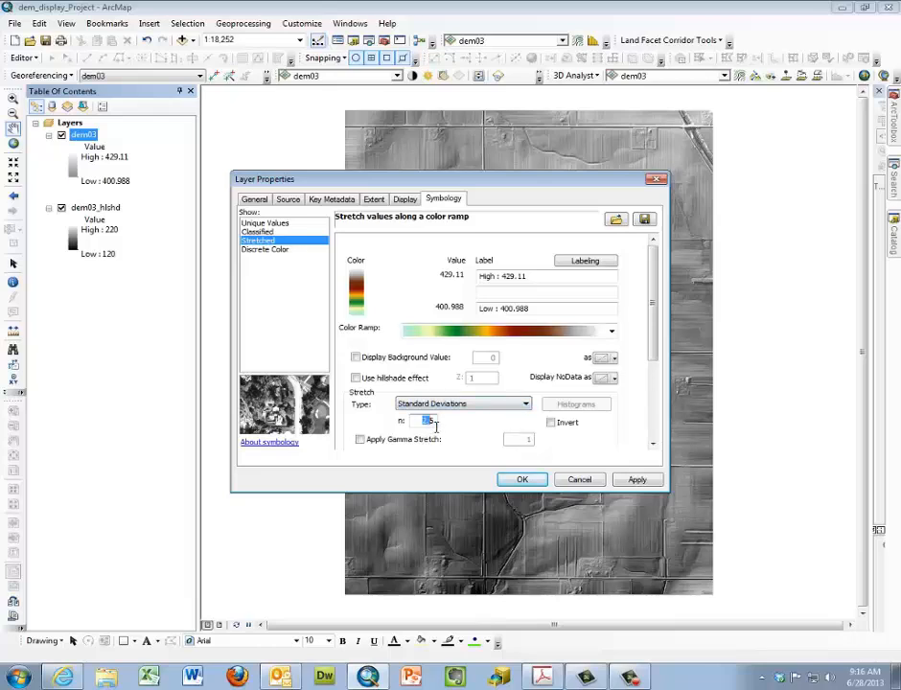
text(2)
key(BackSpace)
scroll(655, 347, down, 3)
click(572, 401)
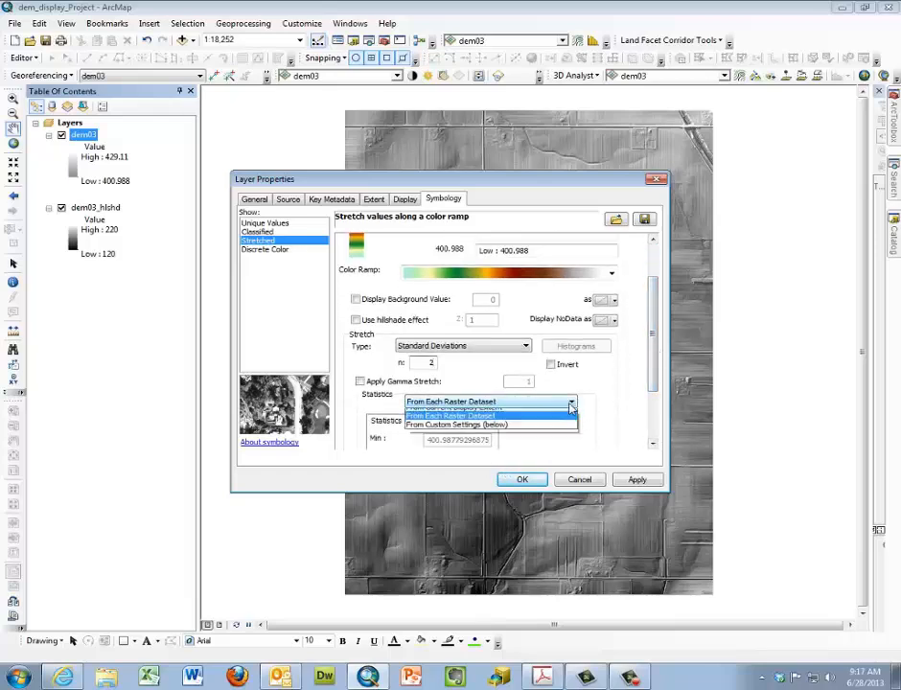
click(533, 414)
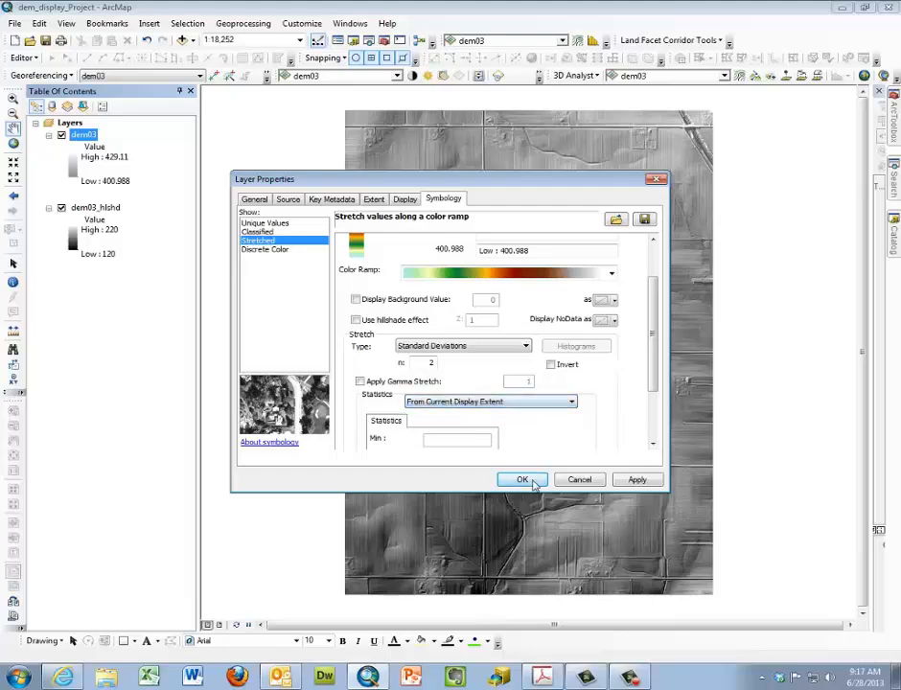
click(622, 480)
click(520, 481)
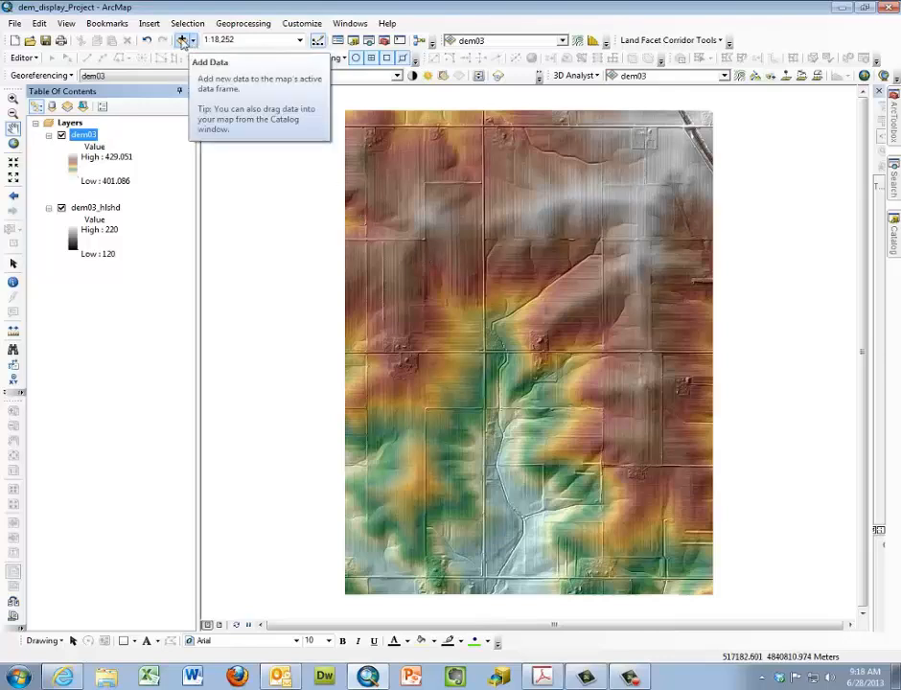
- Browse the GIS Servers for data to add and select the MnGeo WMS service (aerial photography)
click(182, 43)
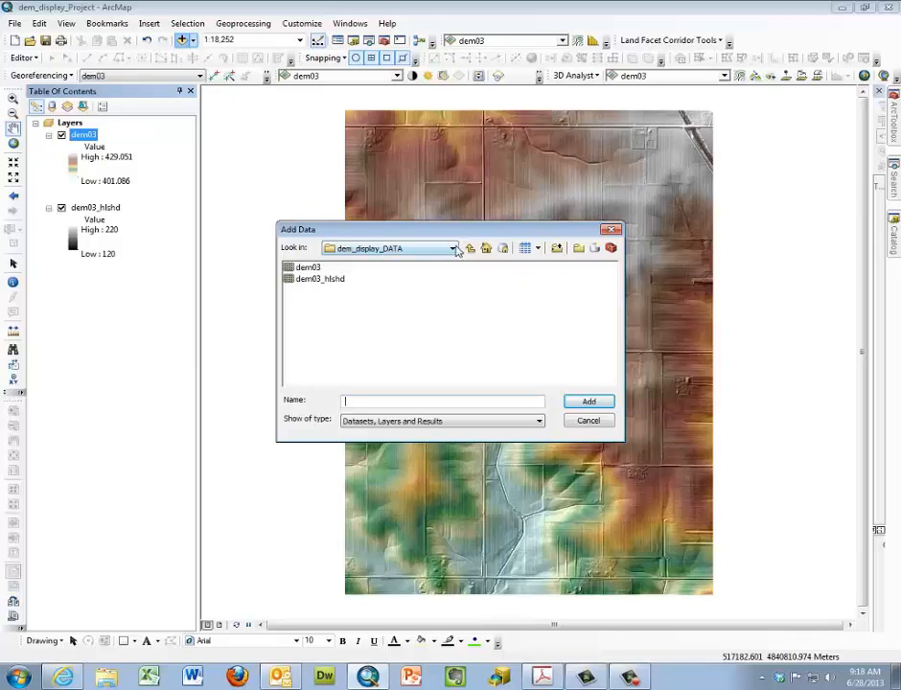
click(454, 248)
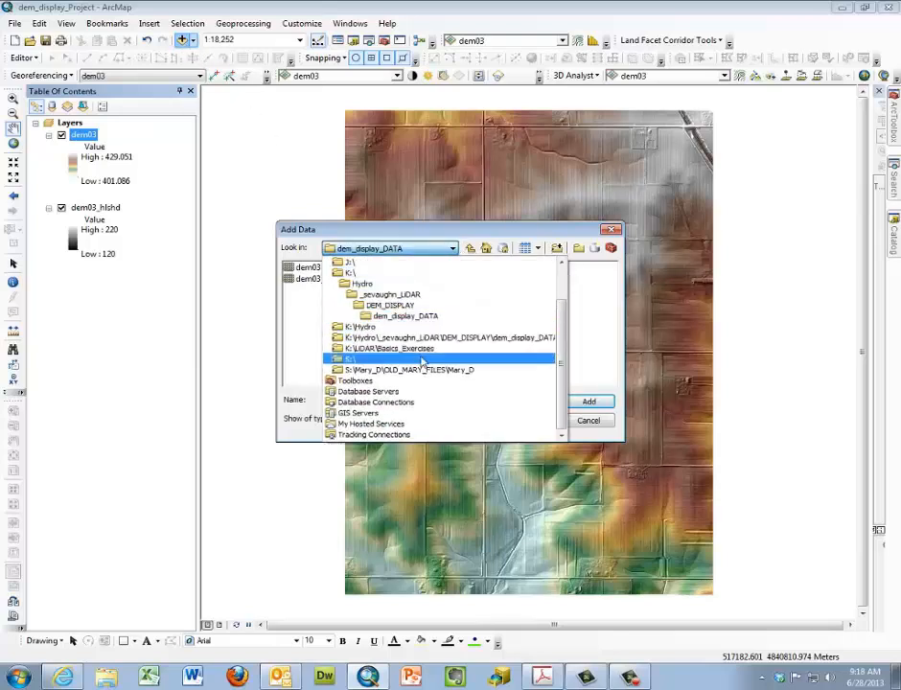
click(402, 413)
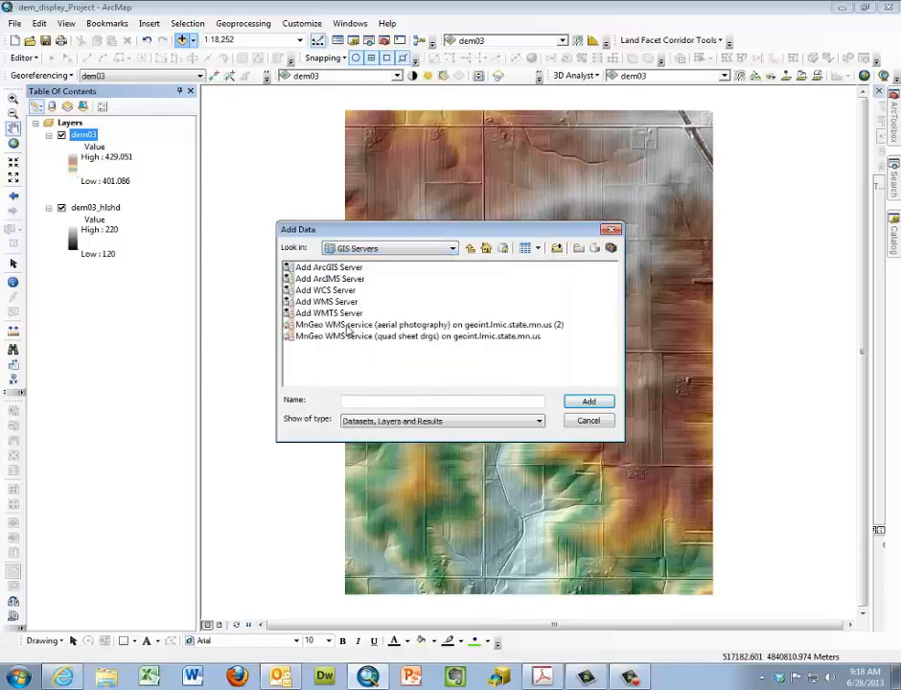
click(399, 325)
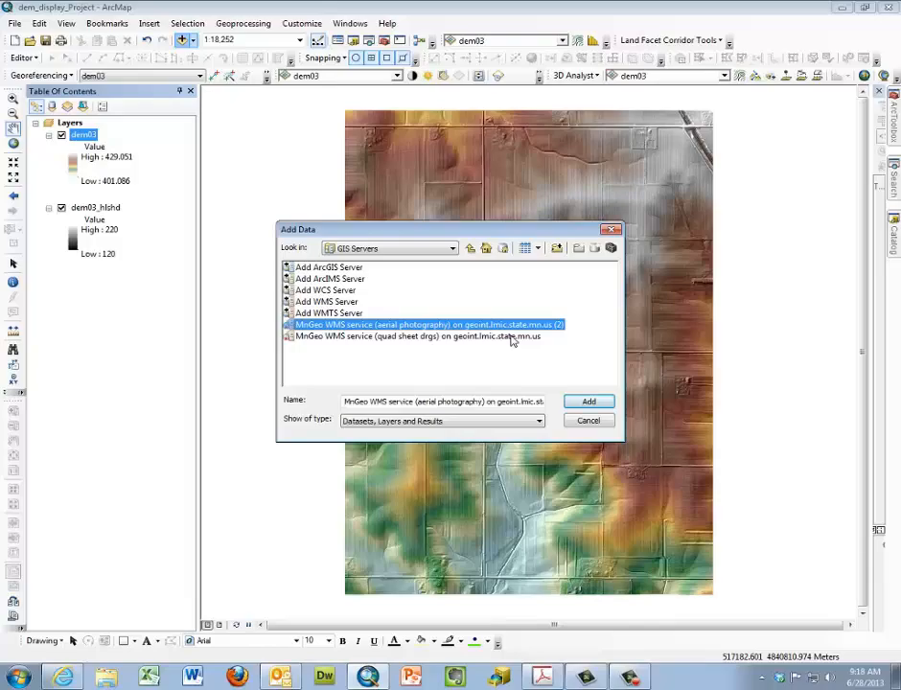
- Switch to the browser and look up the Minnesota Geospatial Image Service among MnGeo's Web Map Services
key(alt+Tab)
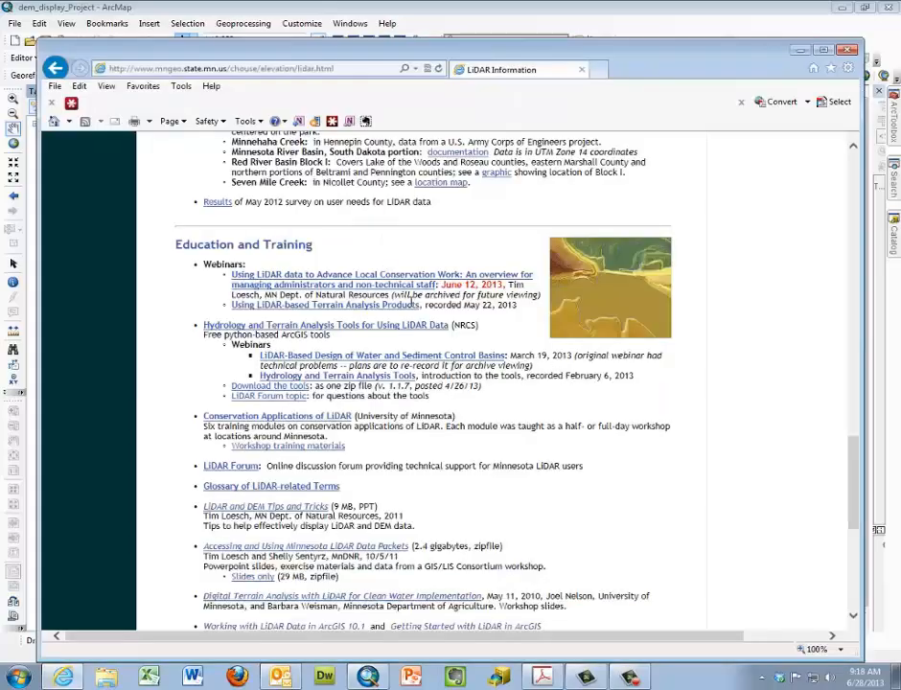
drag(852, 460, 847, 161)
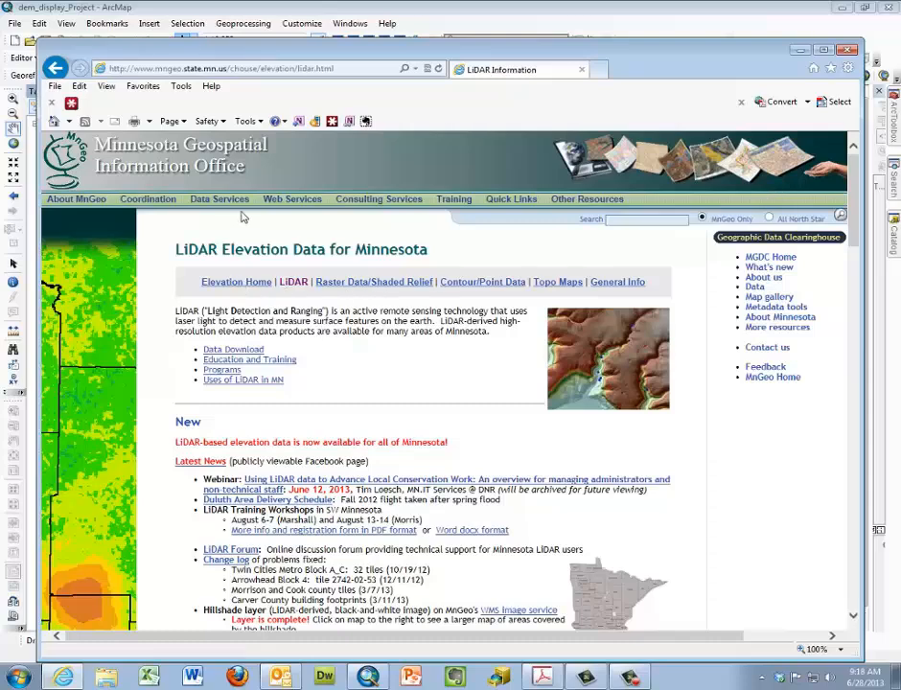
mouse_move(237, 205)
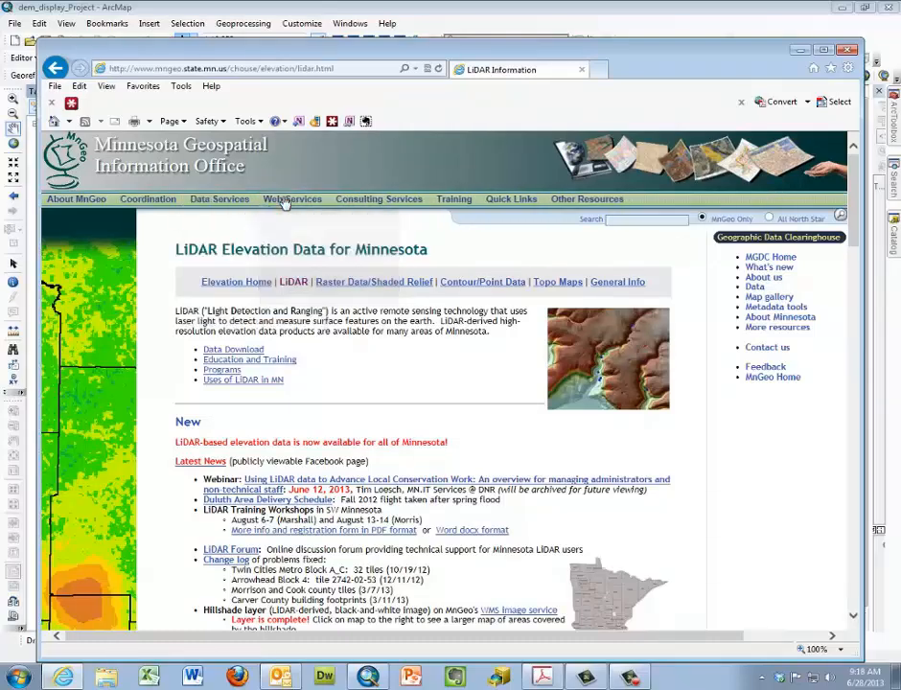
mouse_move(293, 199)
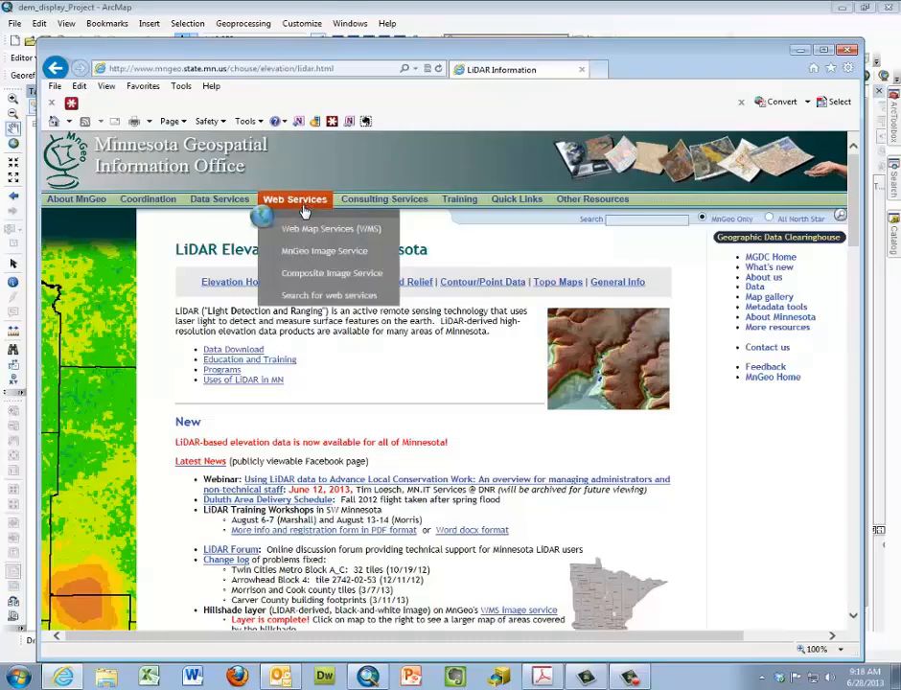
click(303, 231)
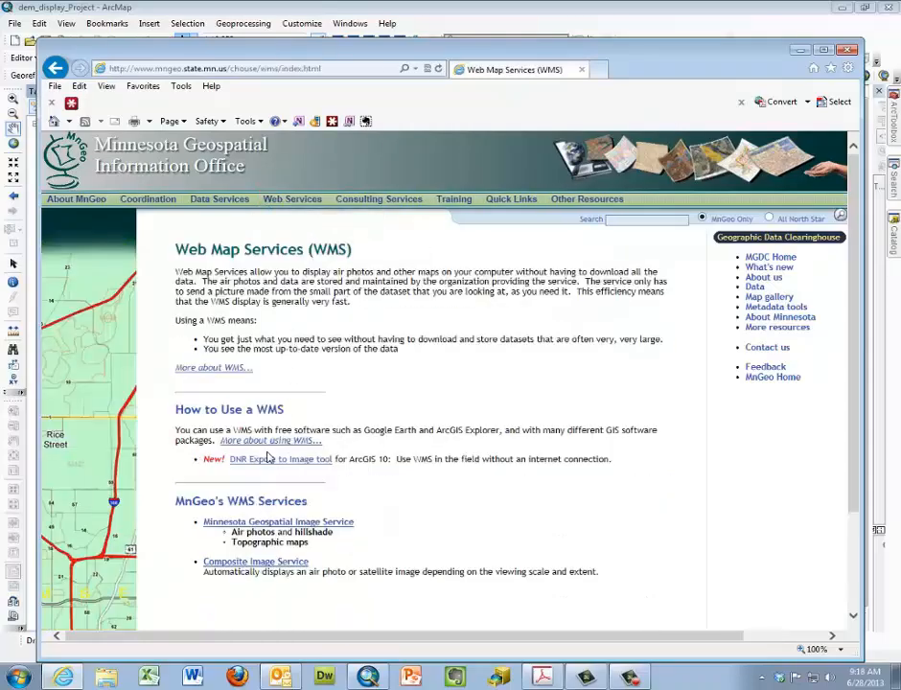
scroll(287, 553, down, 1)
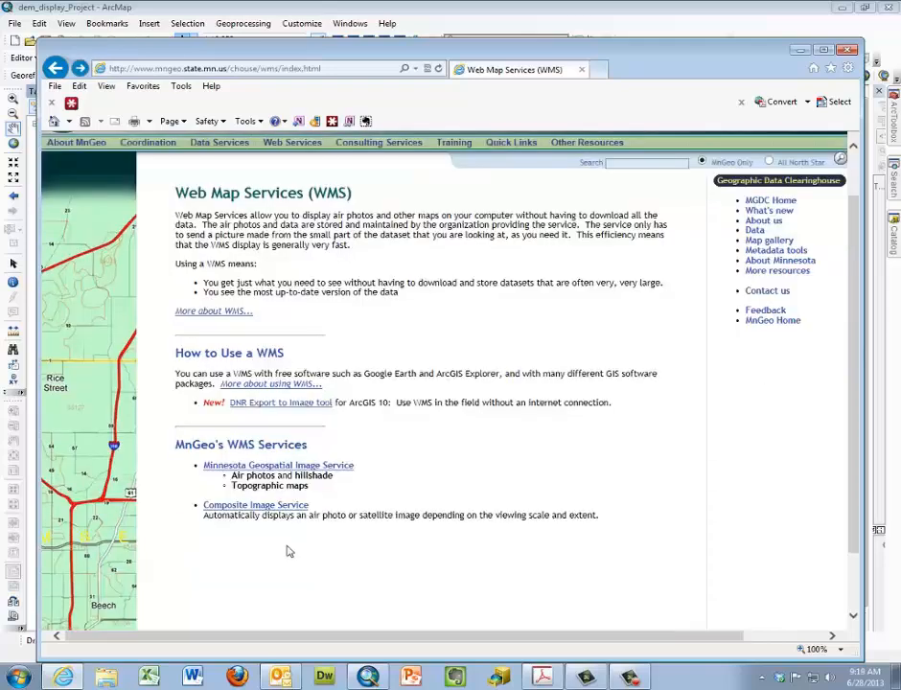
click(299, 466)
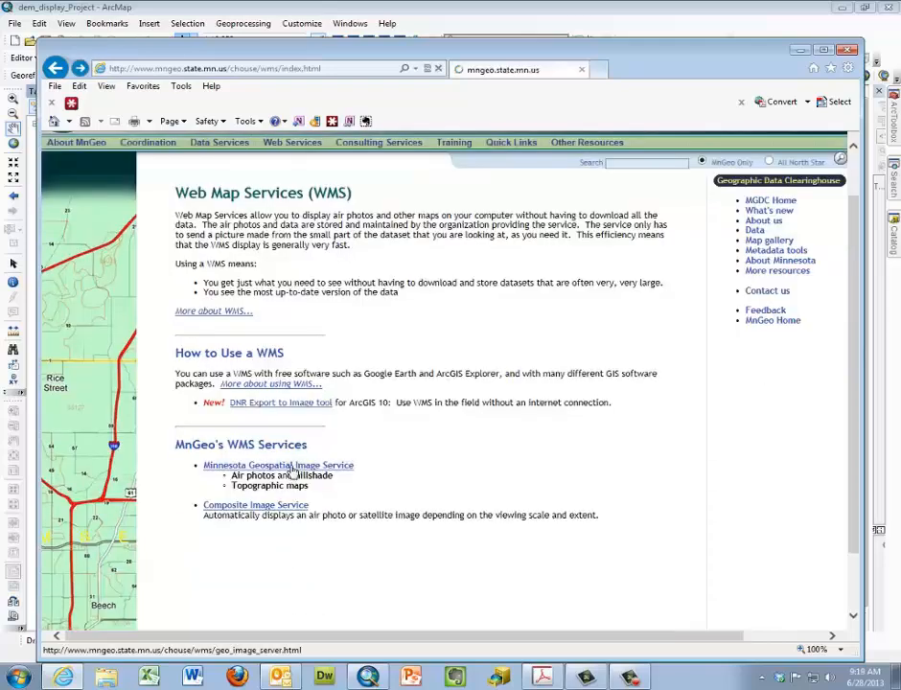
click(236, 413)
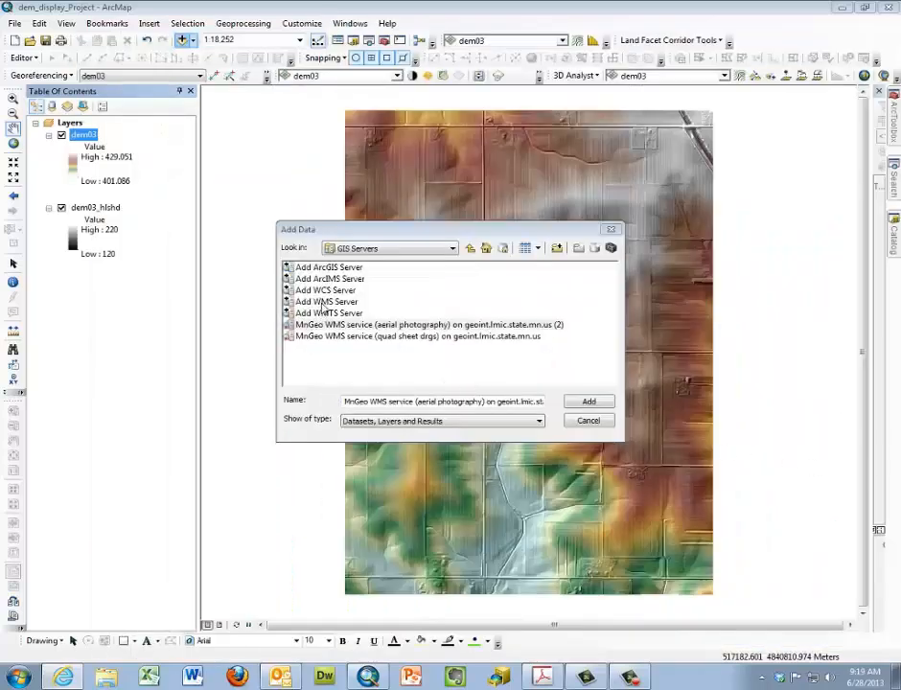
- Return to ArcMap and add the MnGeo WMS service (aerial photography) to the map from the GIS server connection
double_click(332, 326)
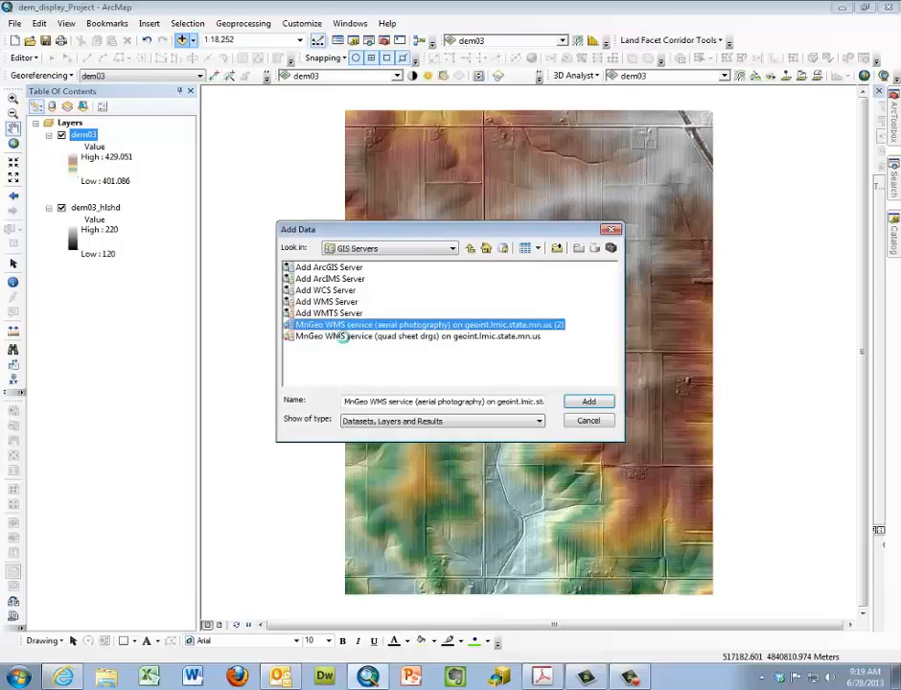
click(369, 268)
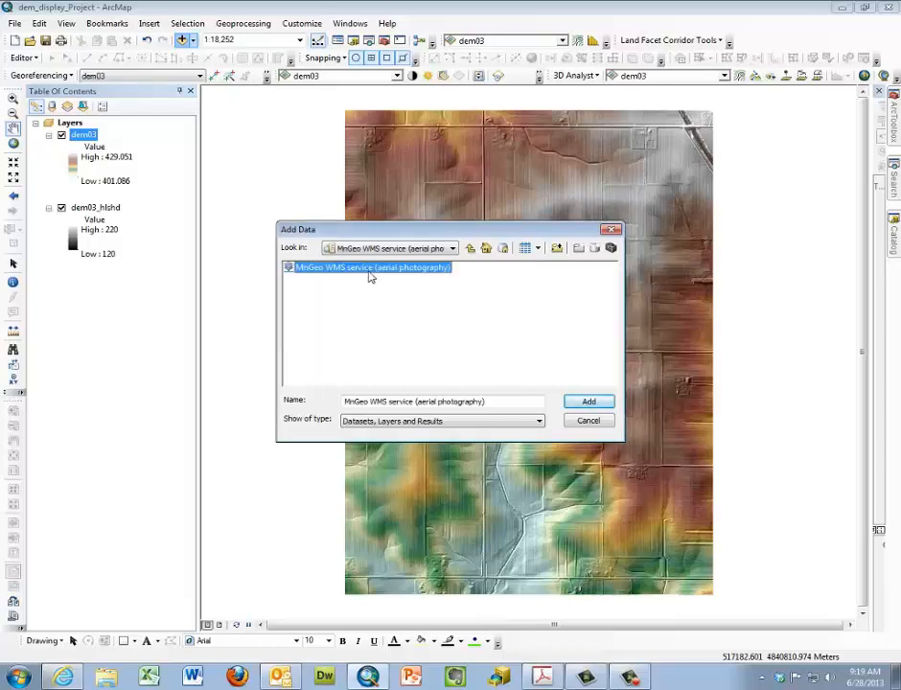
click(494, 350)
click(365, 269)
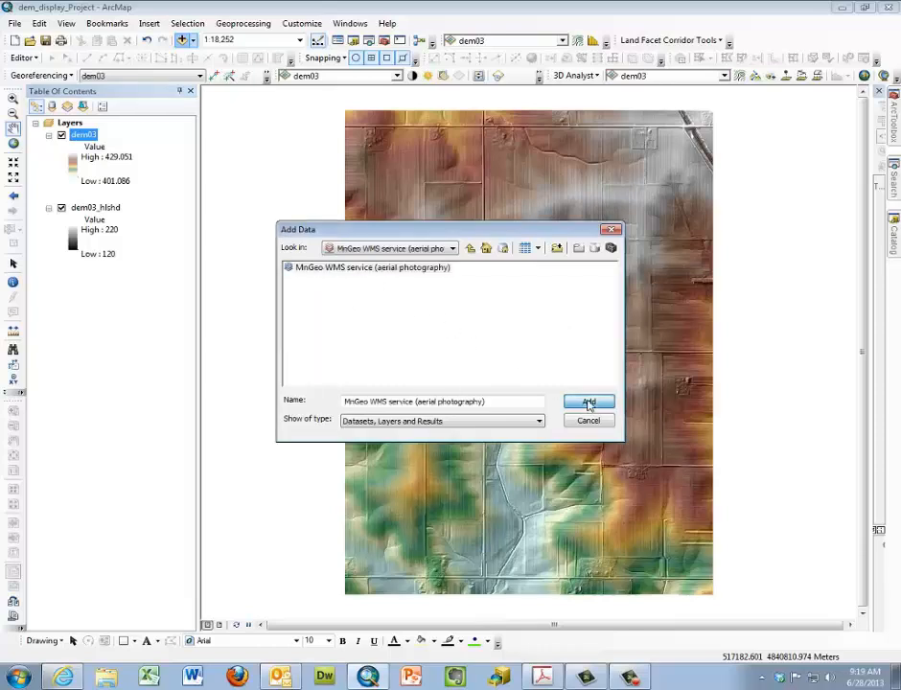
click(589, 400)
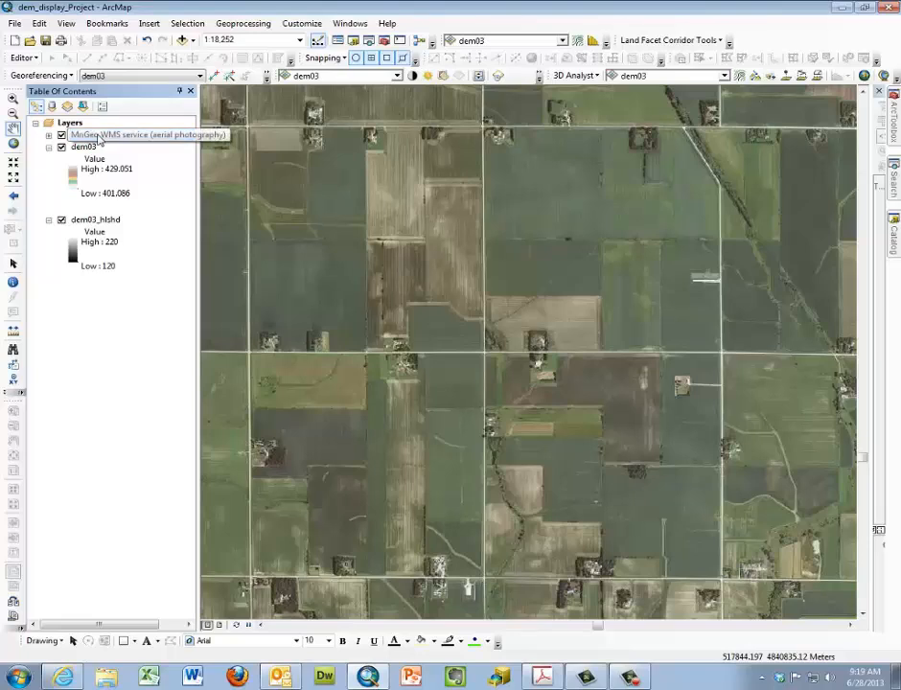
- Make the MnGeo WMS service the image effects target layer and swipe it across the map to compare it with the layers beneath
click(107, 138)
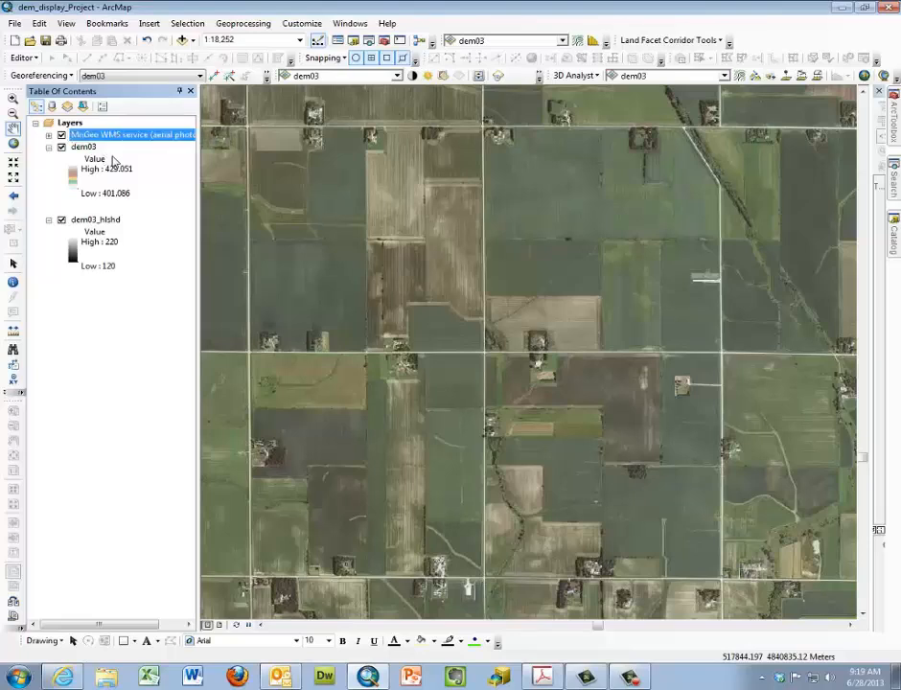
click(398, 76)
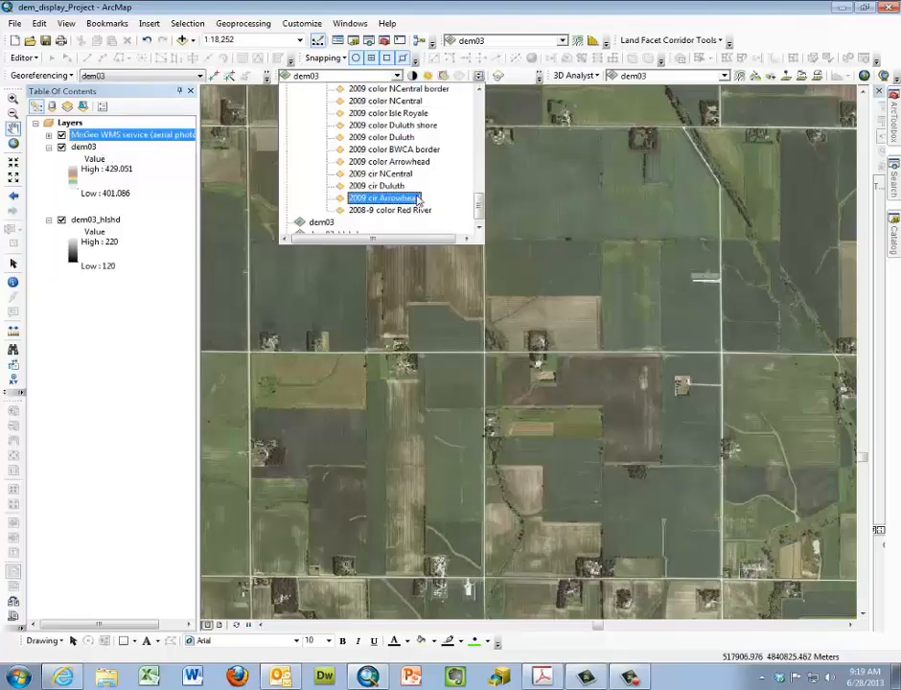
drag(477, 210, 473, 103)
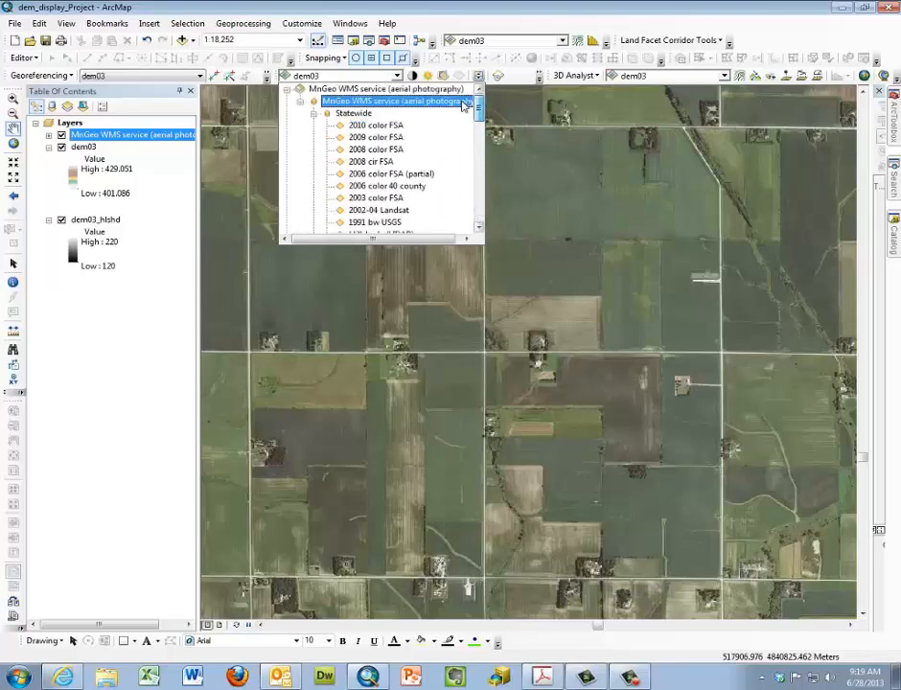
click(371, 92)
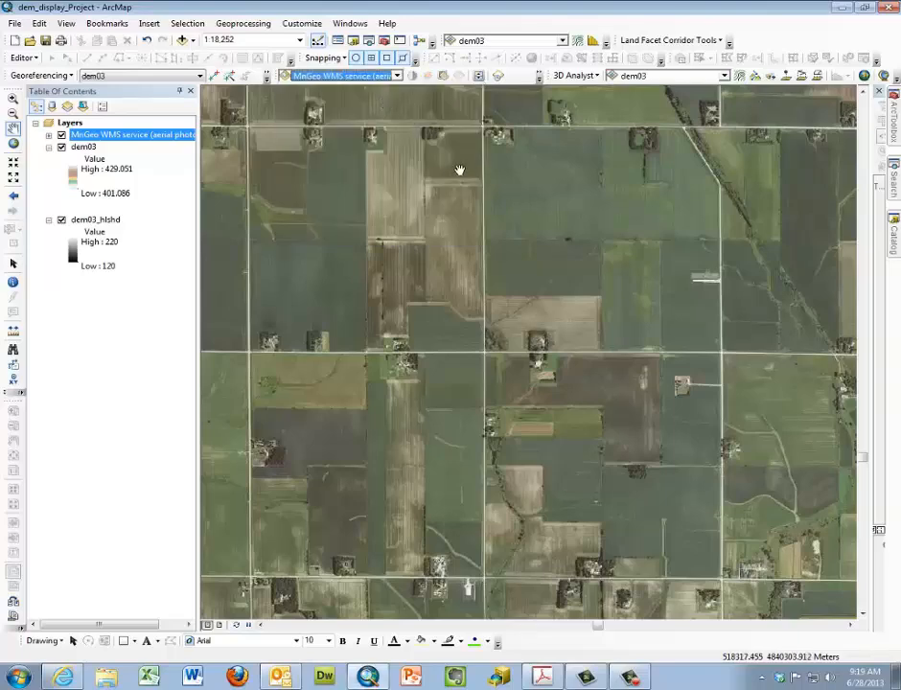
click(479, 76)
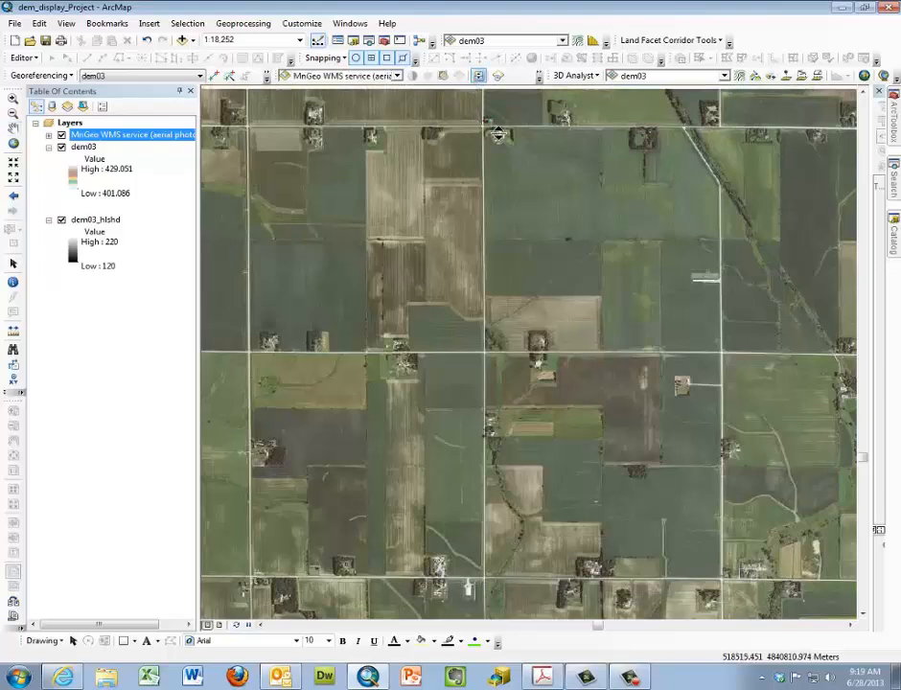
drag(494, 96, 578, 393)
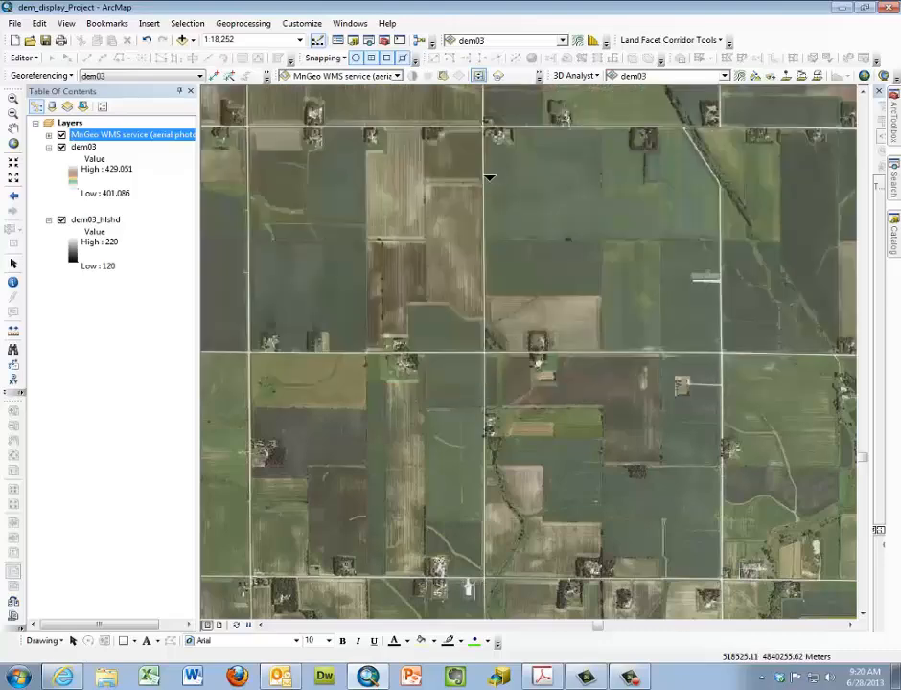
drag(214, 238, 619, 278)
drag(581, 285, 539, 293)
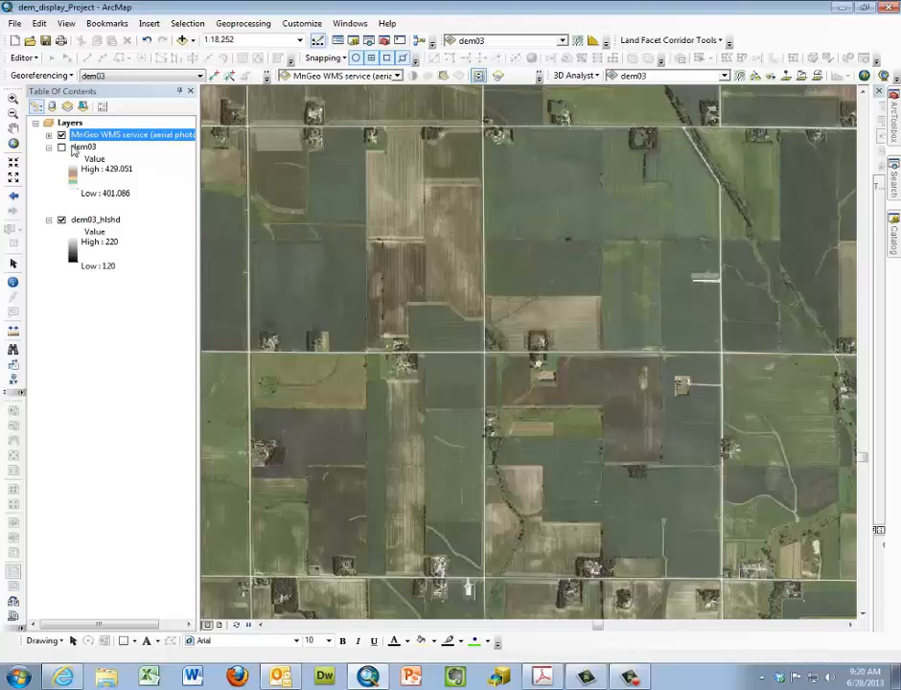
- Move the MnGeo WMS service below dem03_hlshd in the layer order and set the hillshade's transparency to 60%
mouse_move(120, 134)
mouse_down()
mouse_move(120, 262)
mouse_move(120, 254)
mouse_up()
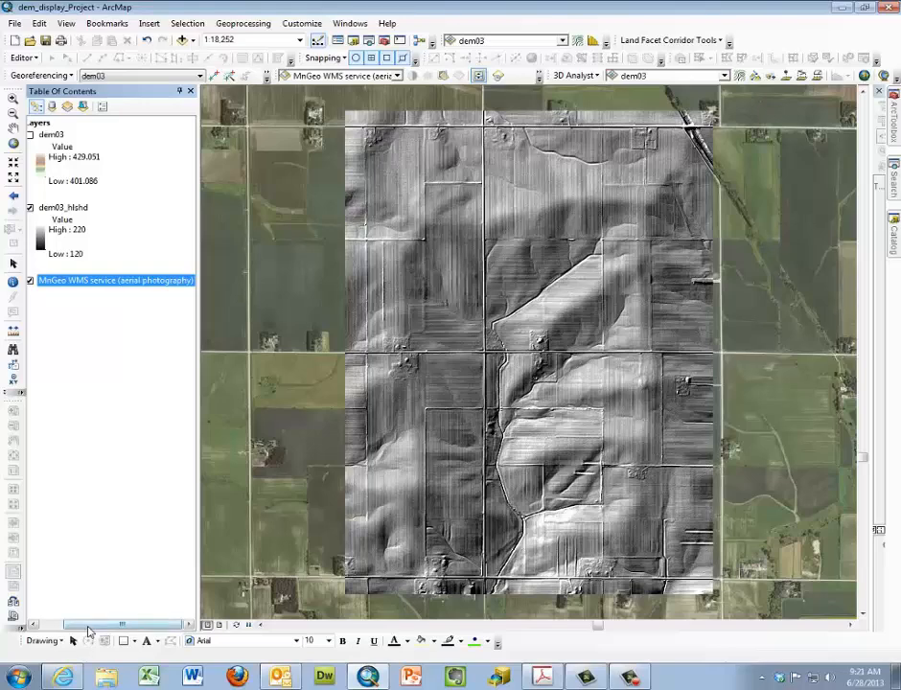
drag(88, 627, 46, 627)
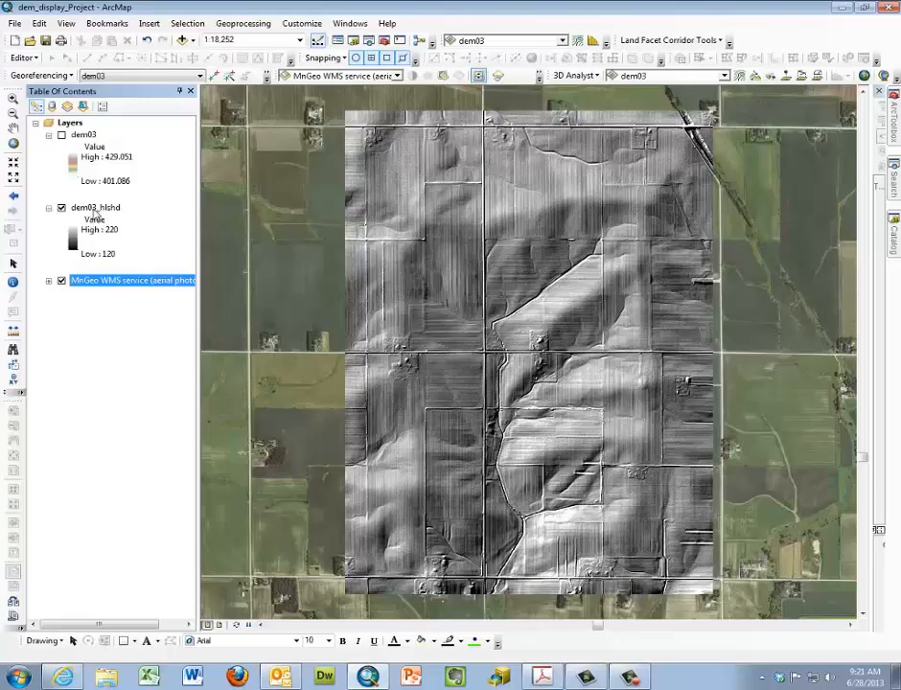
right_click(94, 211)
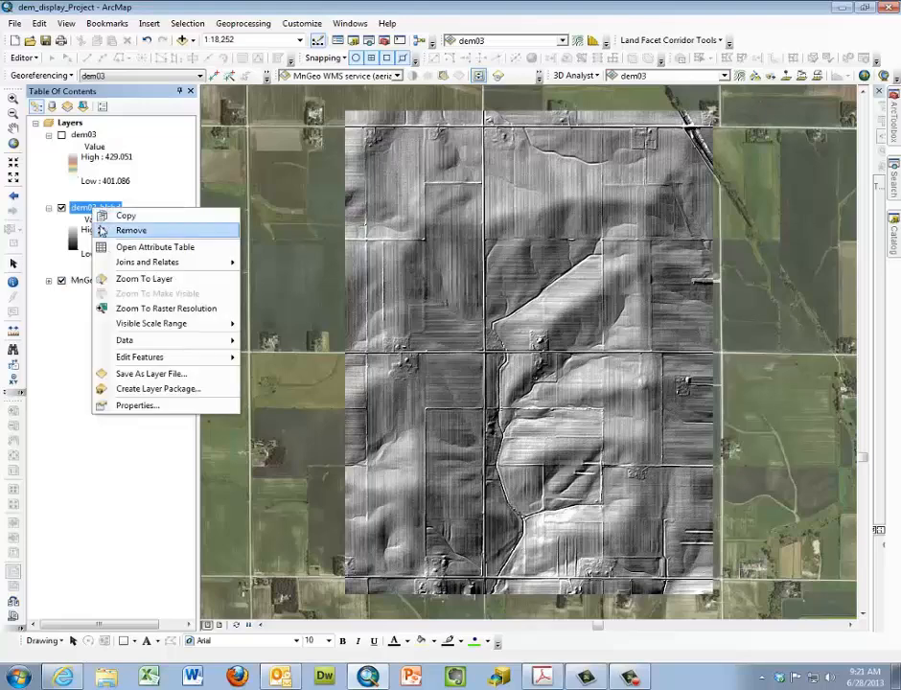
click(102, 405)
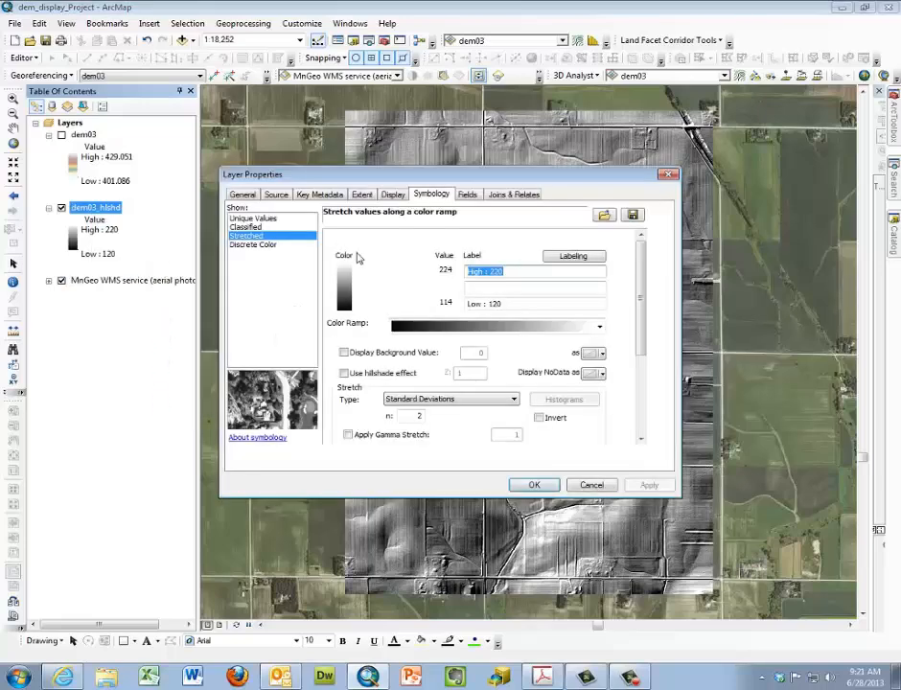
click(393, 195)
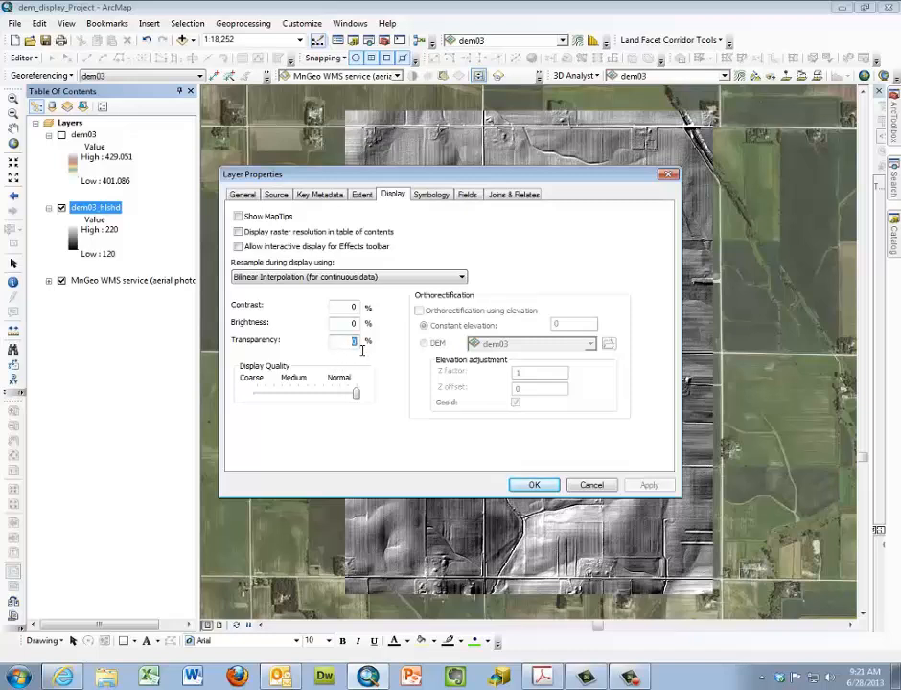
text(60)
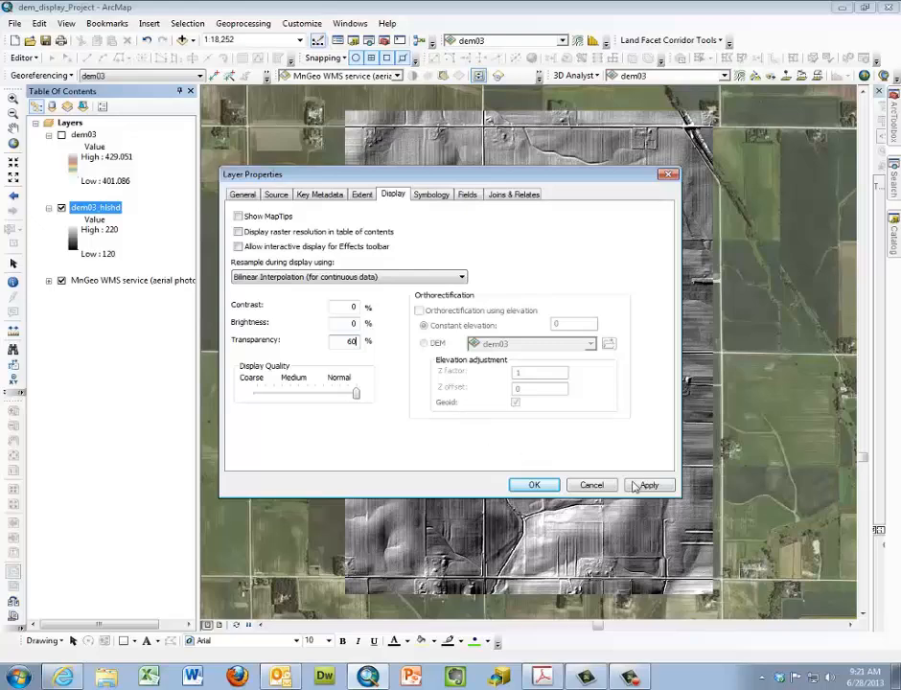
click(649, 485)
click(534, 485)
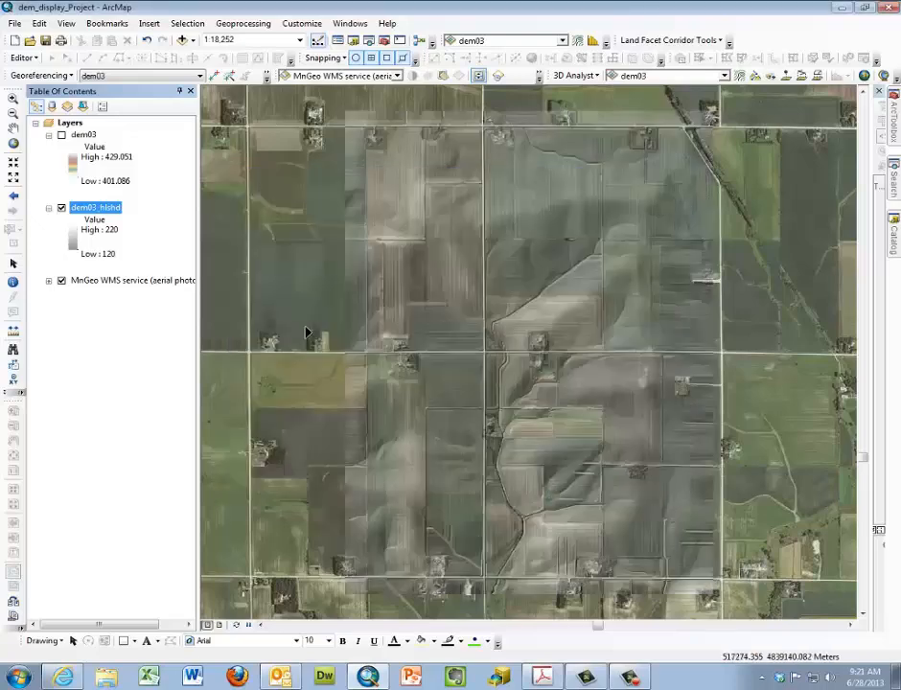
- Zoom in on the dem03_hlshd area and examine the terrain and field features against the aerial photography
right_click(89, 208)
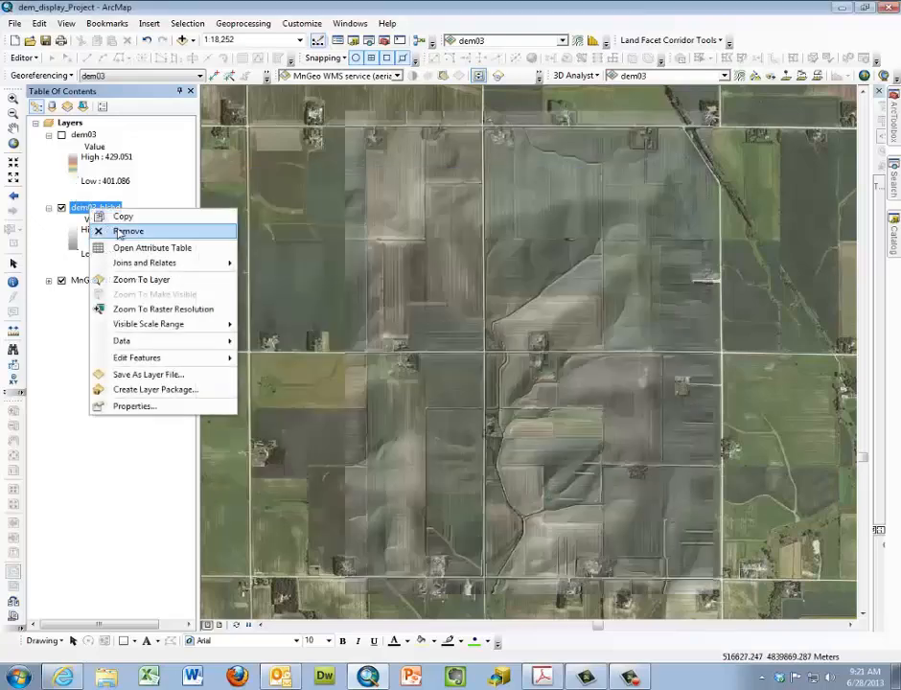
click(132, 281)
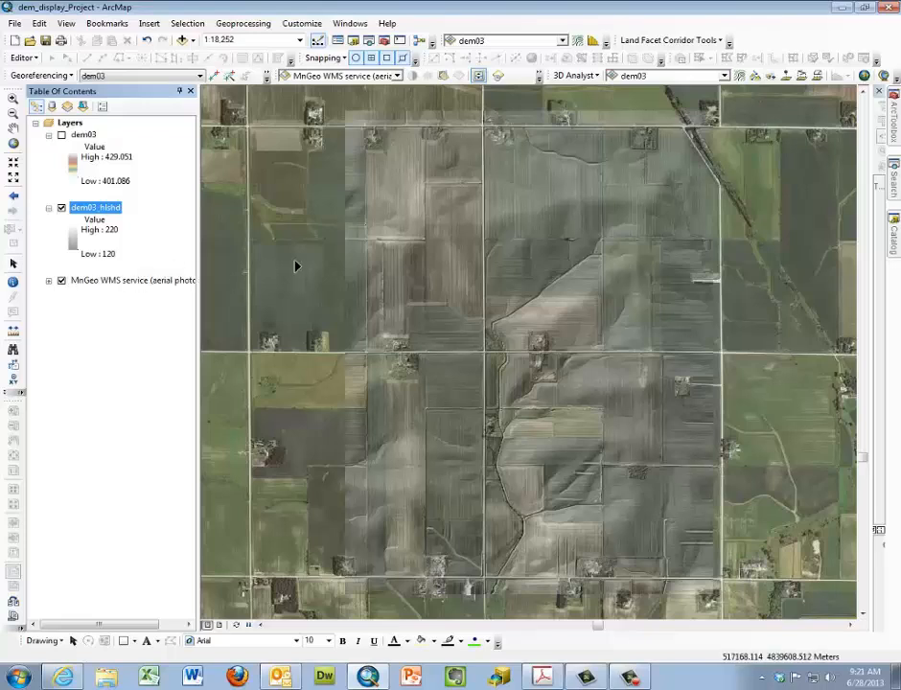
click(13, 97)
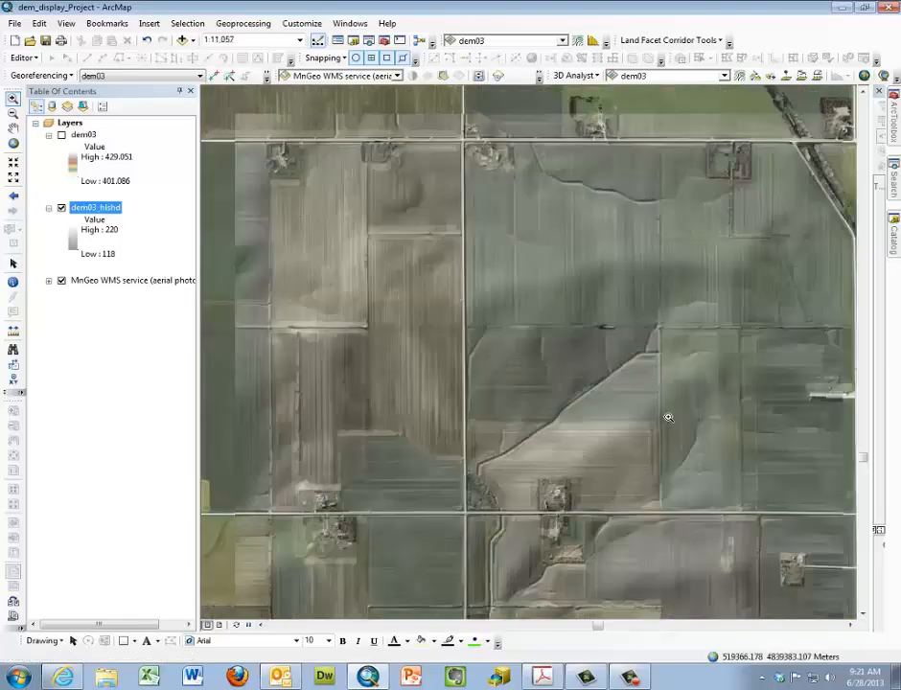
drag(661, 531, 697, 541)
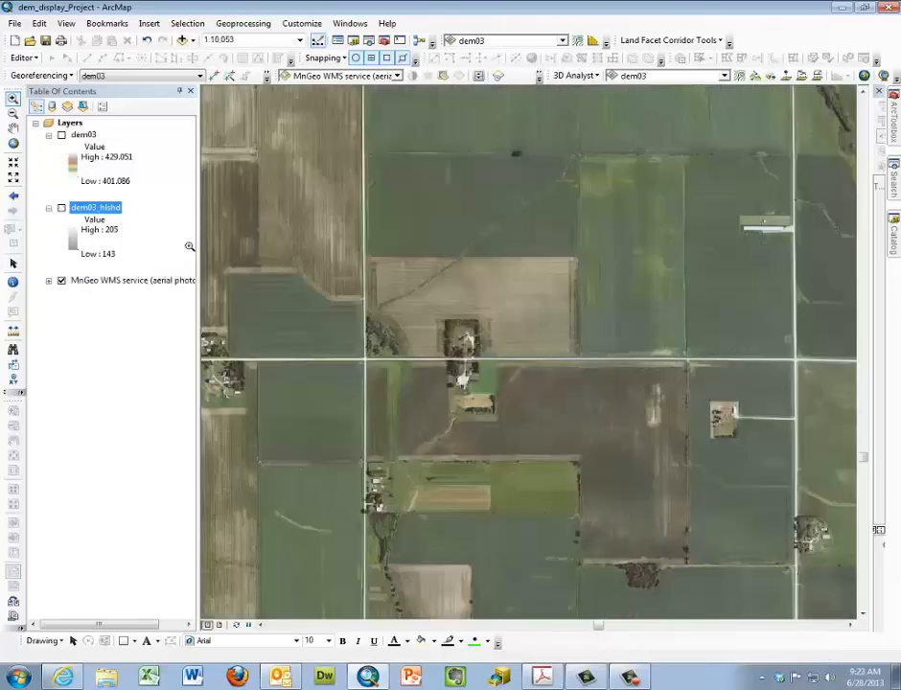
- Hide the MnGeo aerial photography and set the transparency of dem03_hlshd to 0%
click(61, 281)
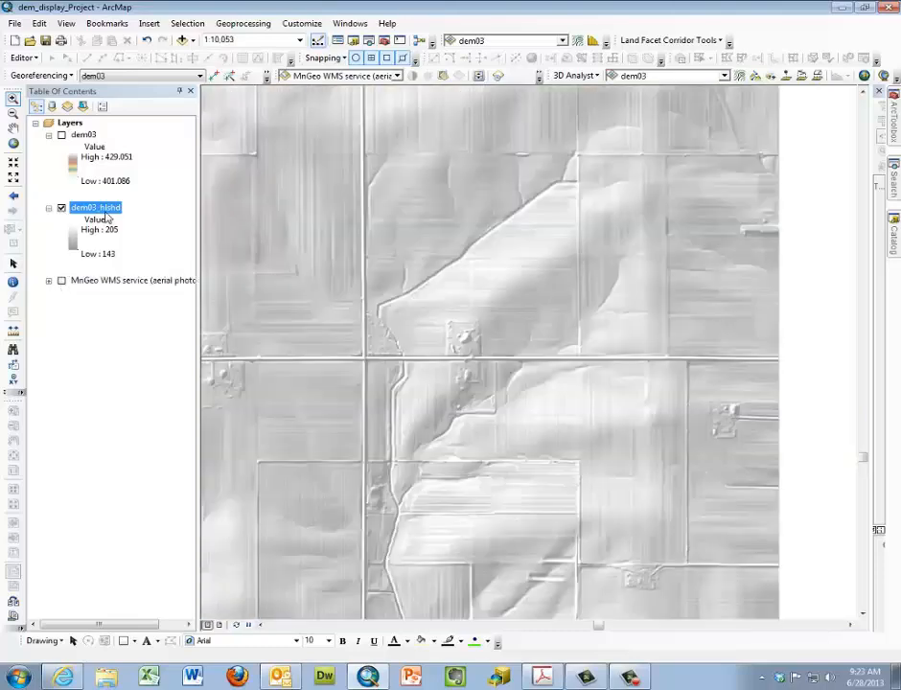
right_click(106, 209)
click(152, 409)
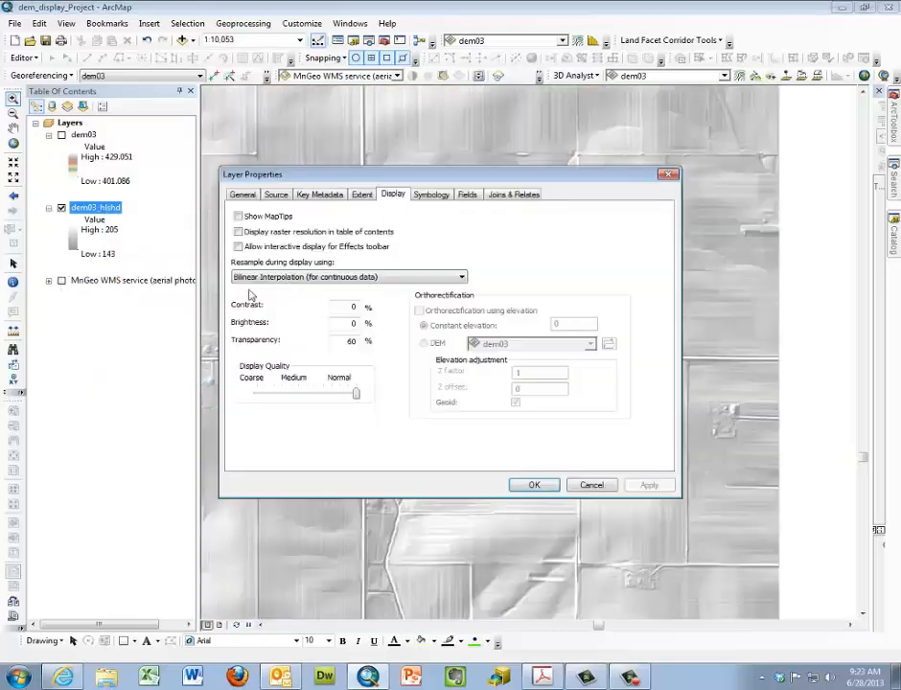
drag(347, 345, 373, 345)
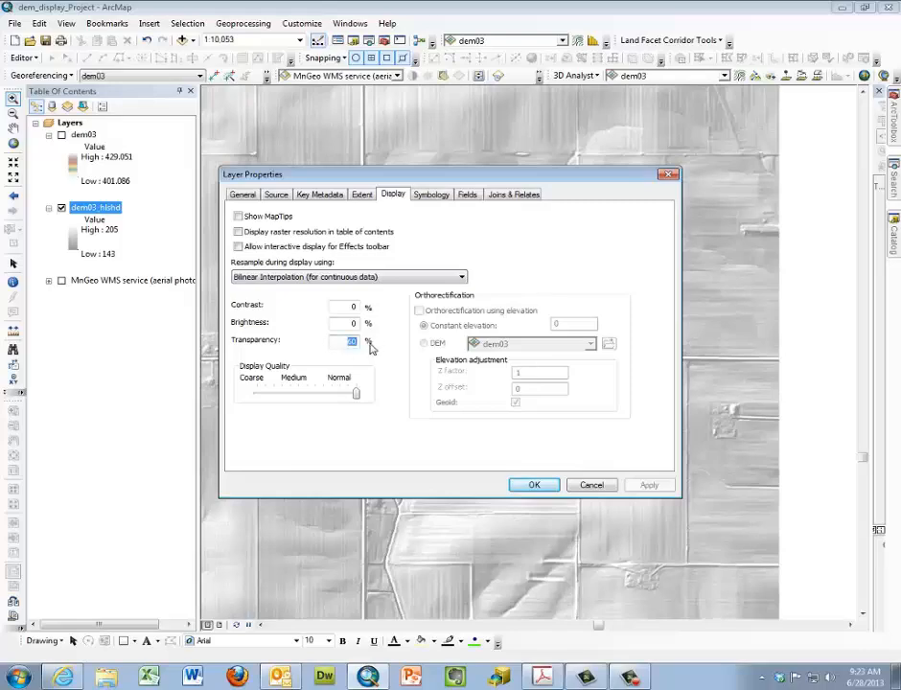
text(0)
click(630, 487)
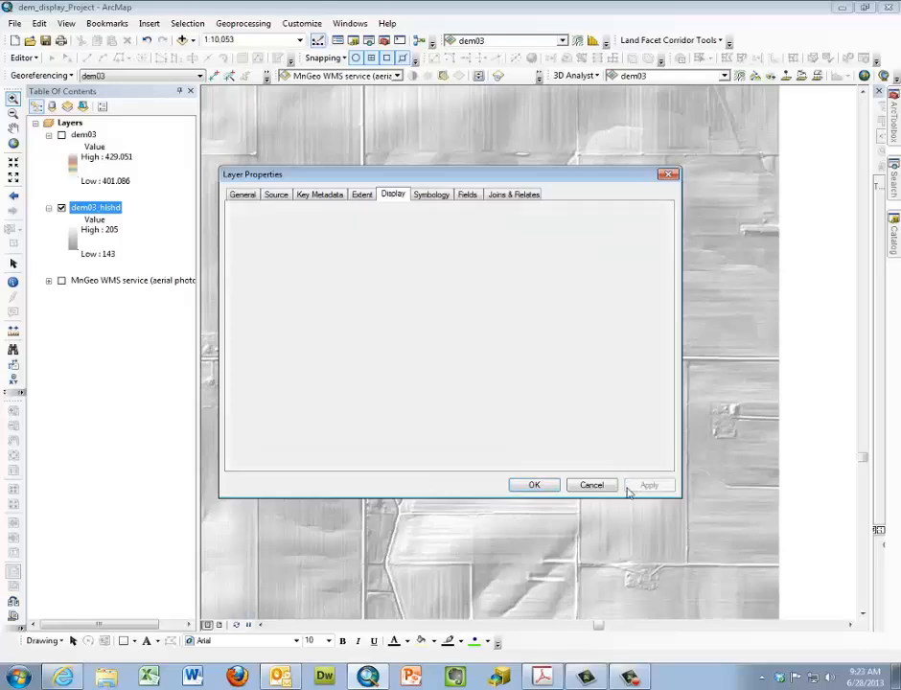
click(545, 486)
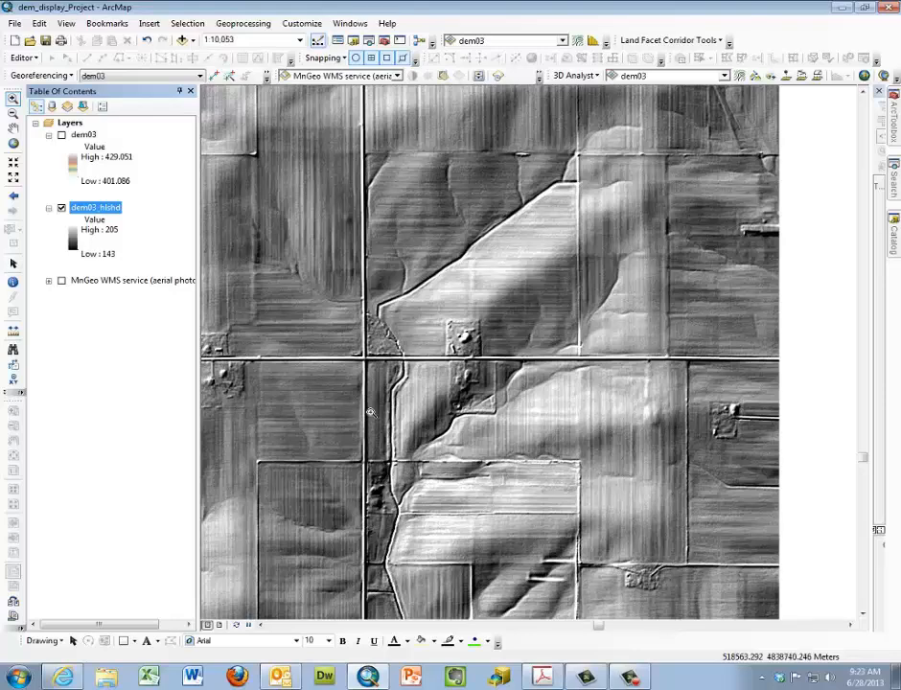
- Show dem03 over the hillshade, then set its transparency to 40%, lower its brightness and raise its contrast
click(61, 135)
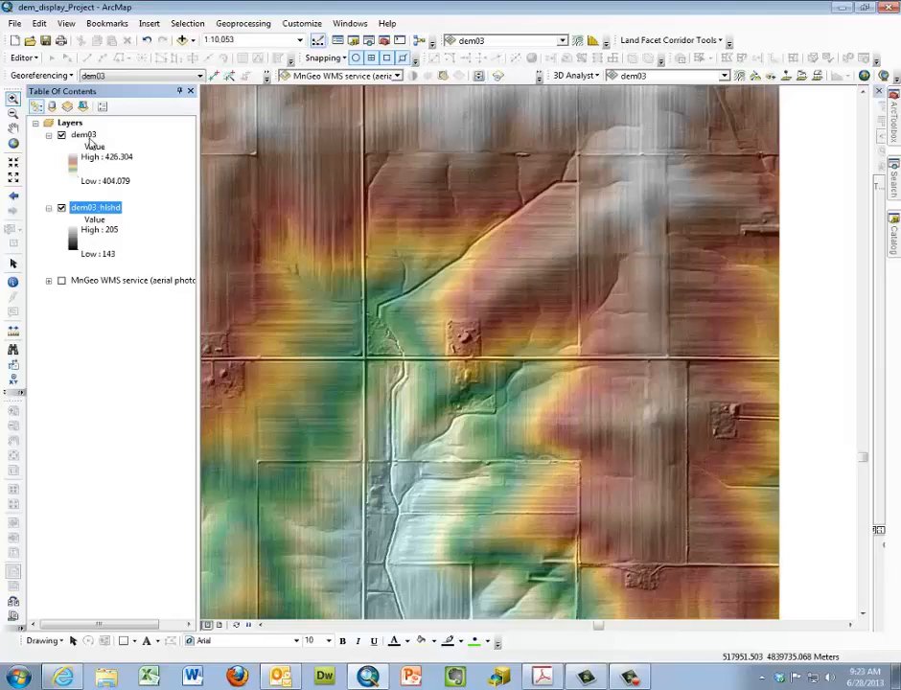
right_click(83, 134)
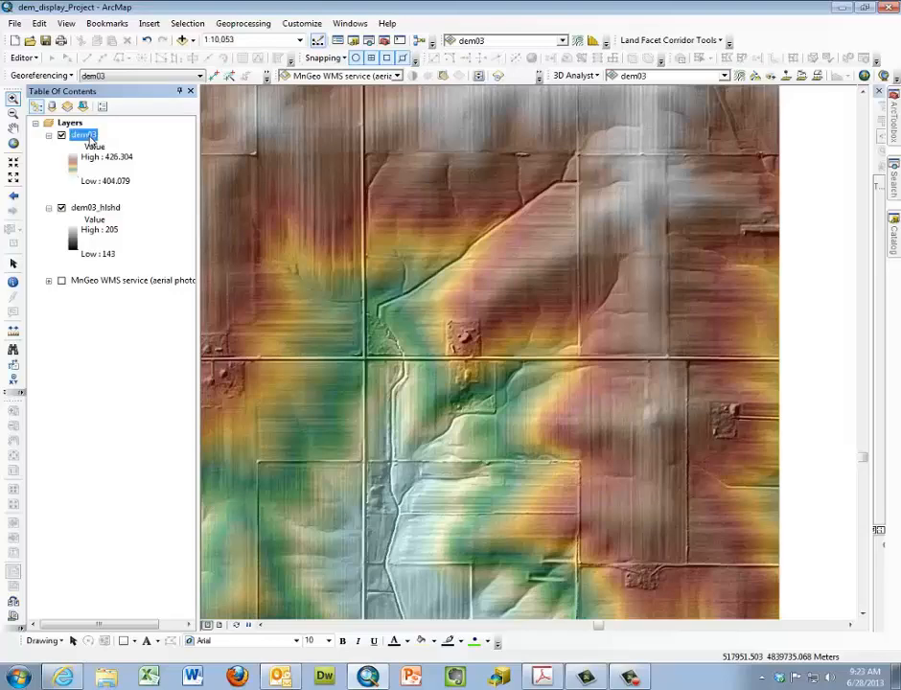
click(144, 333)
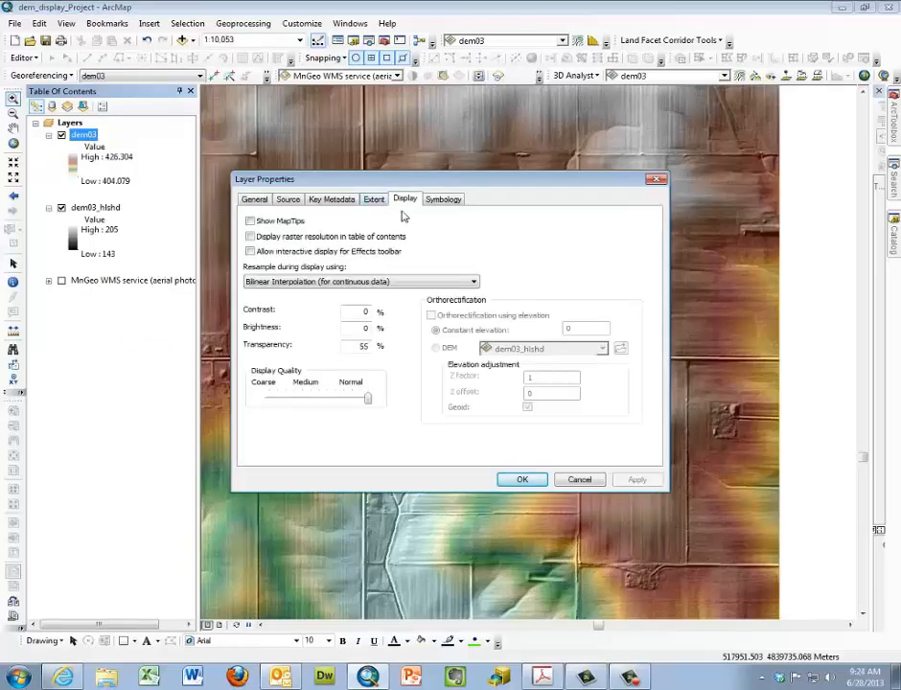
double_click(363, 348)
text(40)
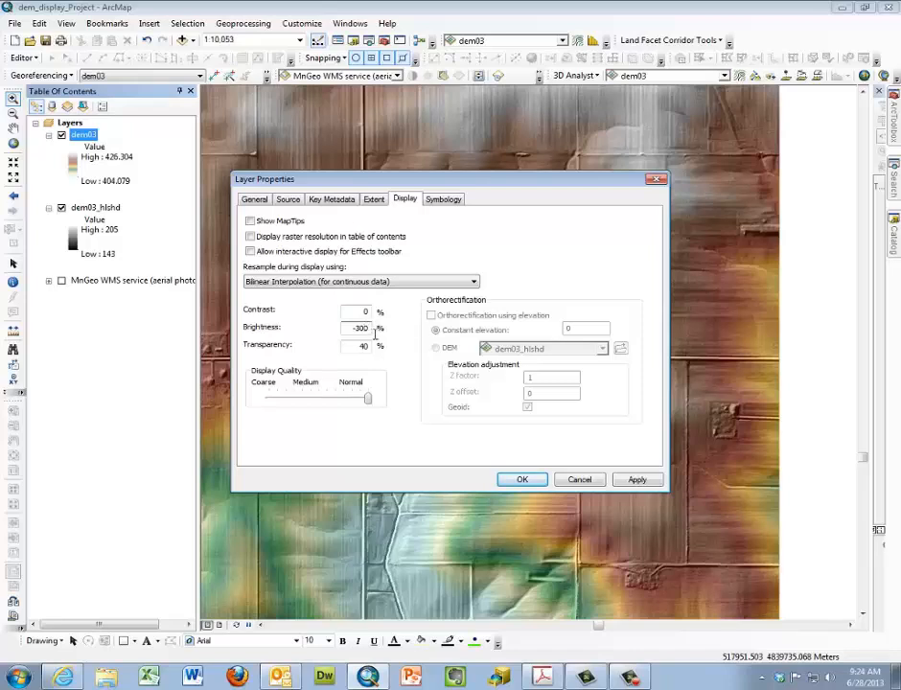
double_click(365, 312)
click(634, 479)
- Choose the yellow-to-dark-red color ramp for the stretched symbology of dem03
click(443, 199)
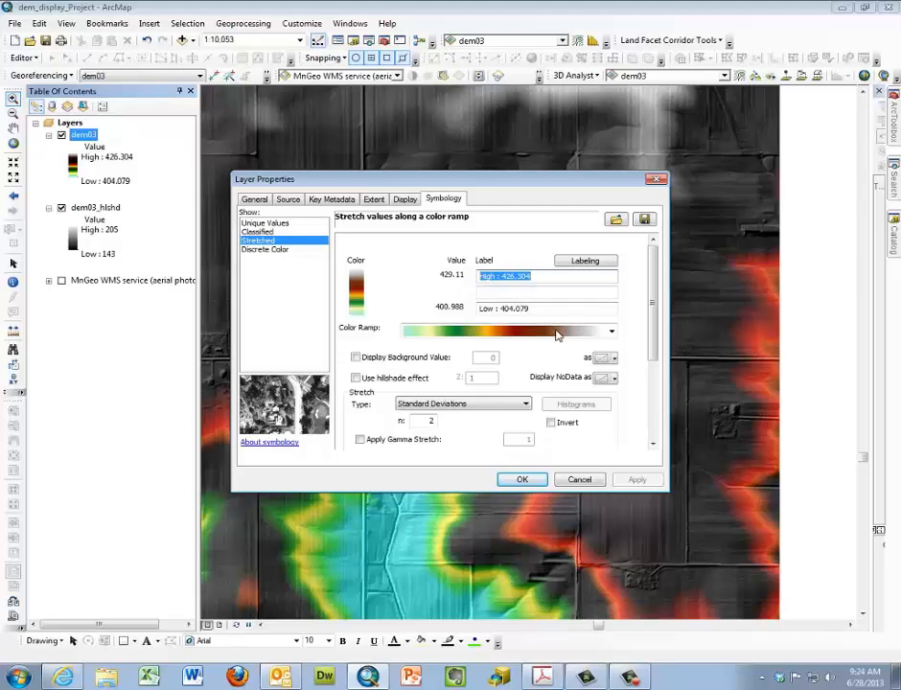
click(611, 332)
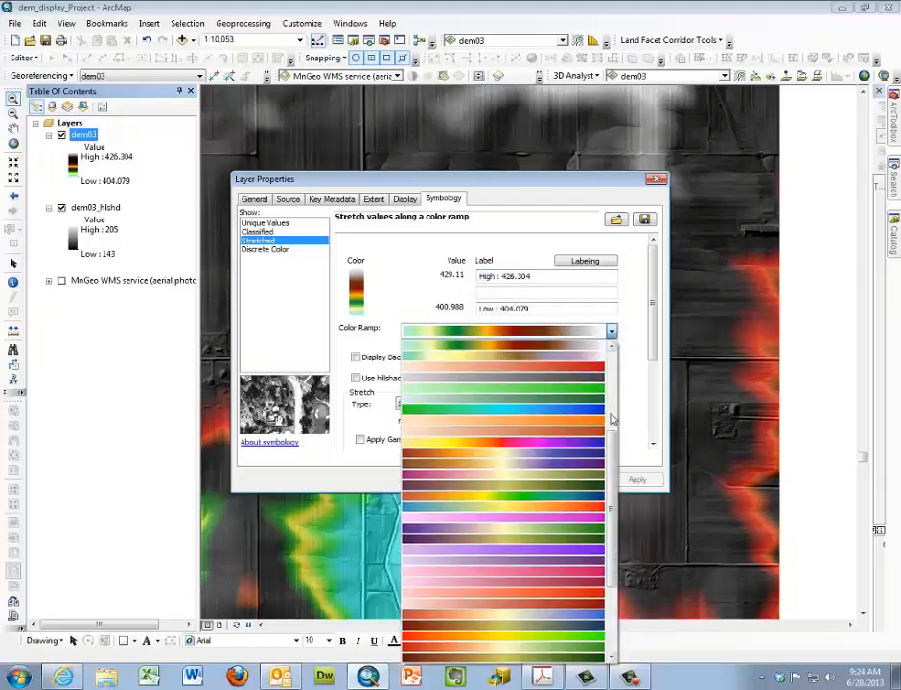
scroll(611, 489, down, 5)
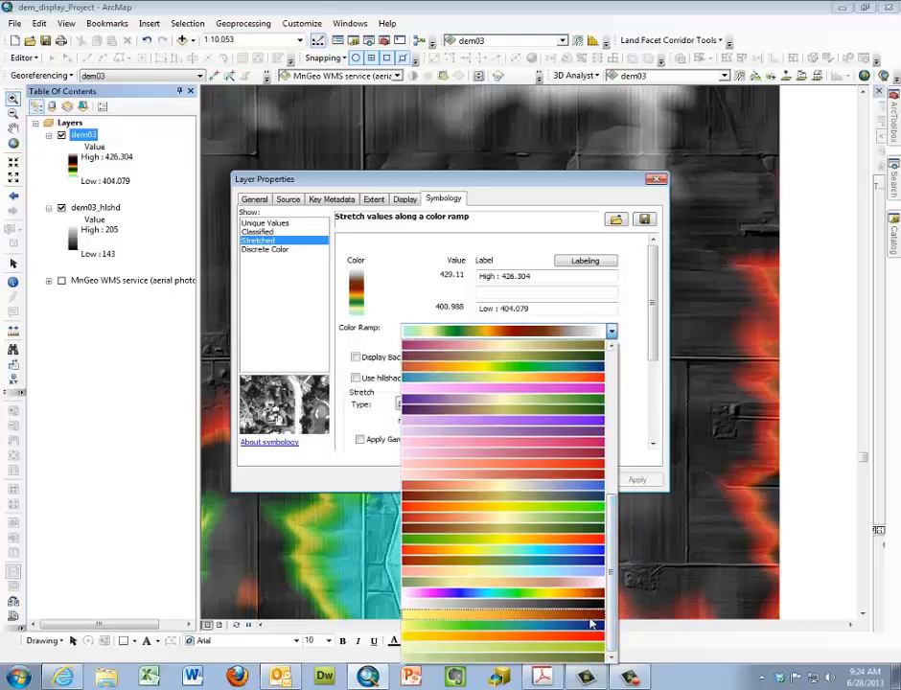
click(591, 621)
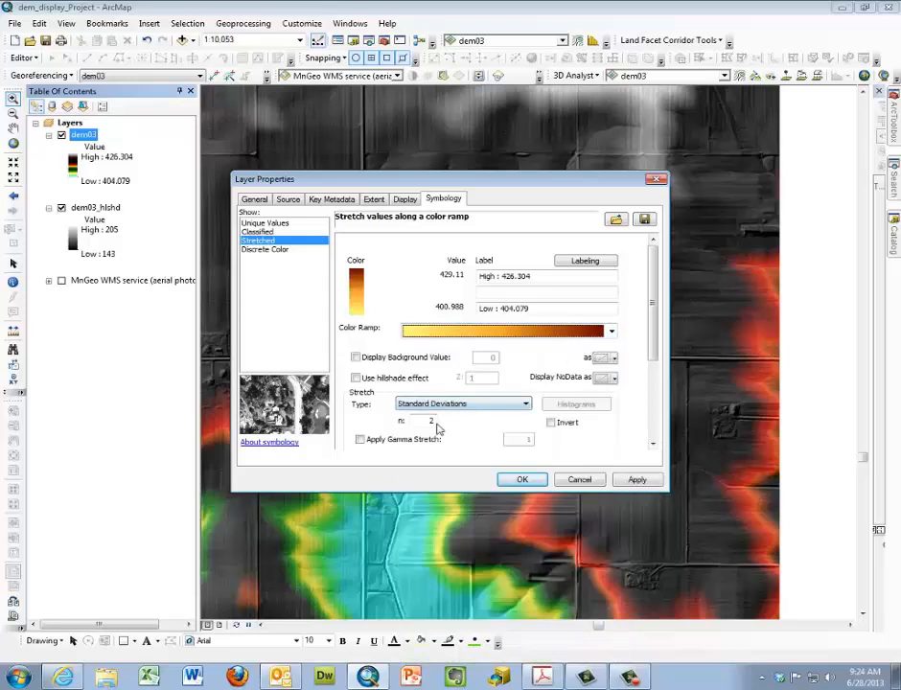
- Inspect the component ramps in the chosen color ramp's properties and close them without changes
mouse_move(651, 349)
mouse_down()
mouse_move(652, 383)
mouse_move(651, 369)
mouse_up()
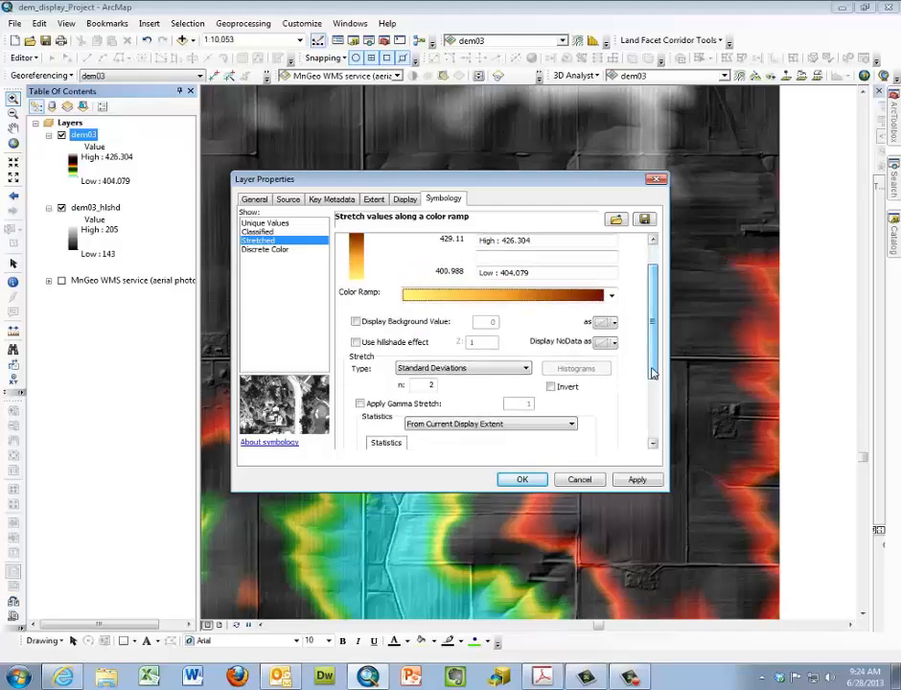
right_click(533, 300)
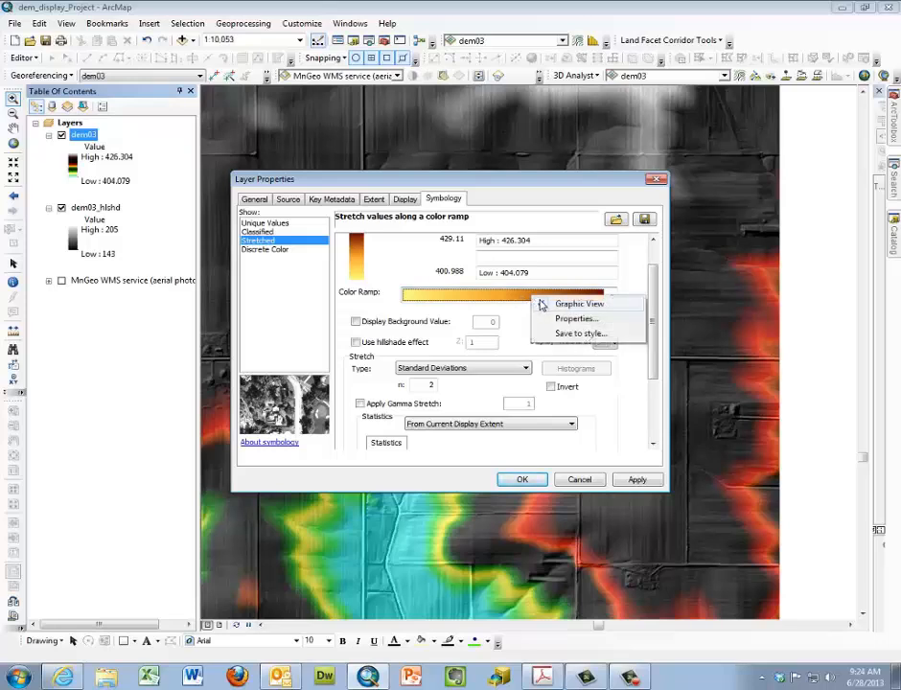
click(575, 319)
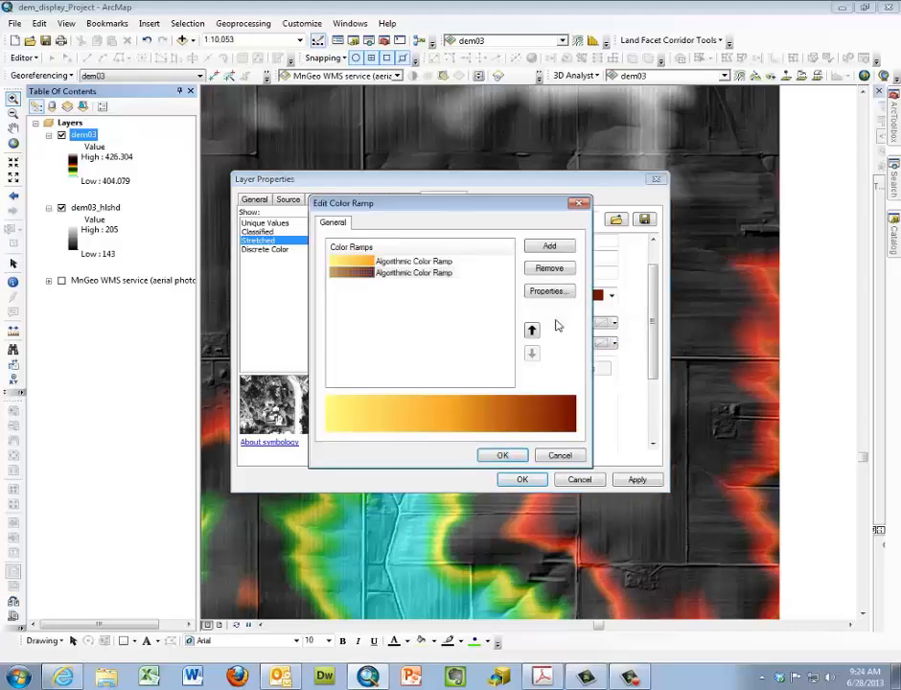
click(578, 204)
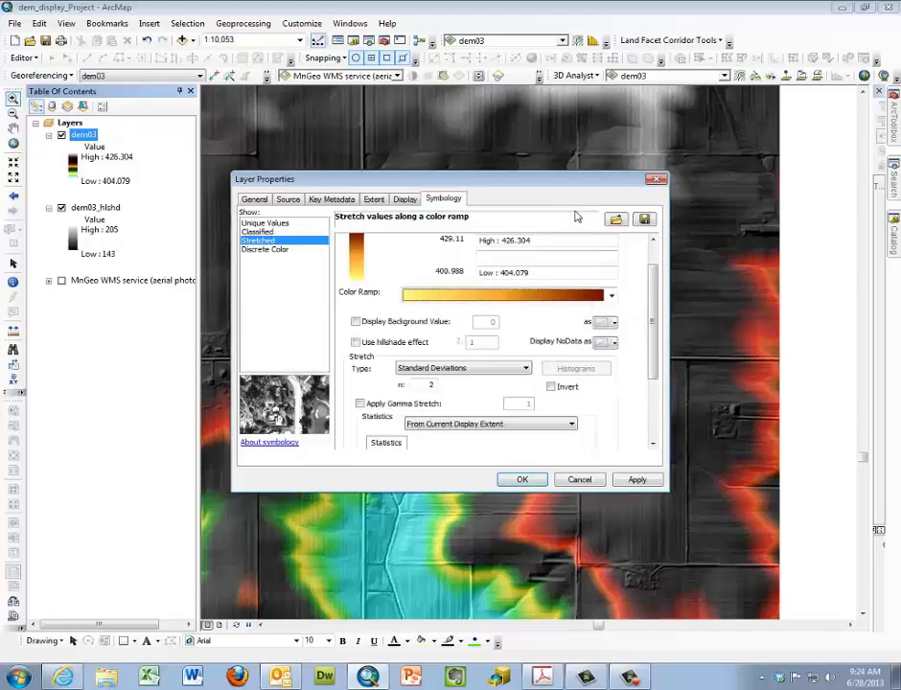
right_click(552, 301)
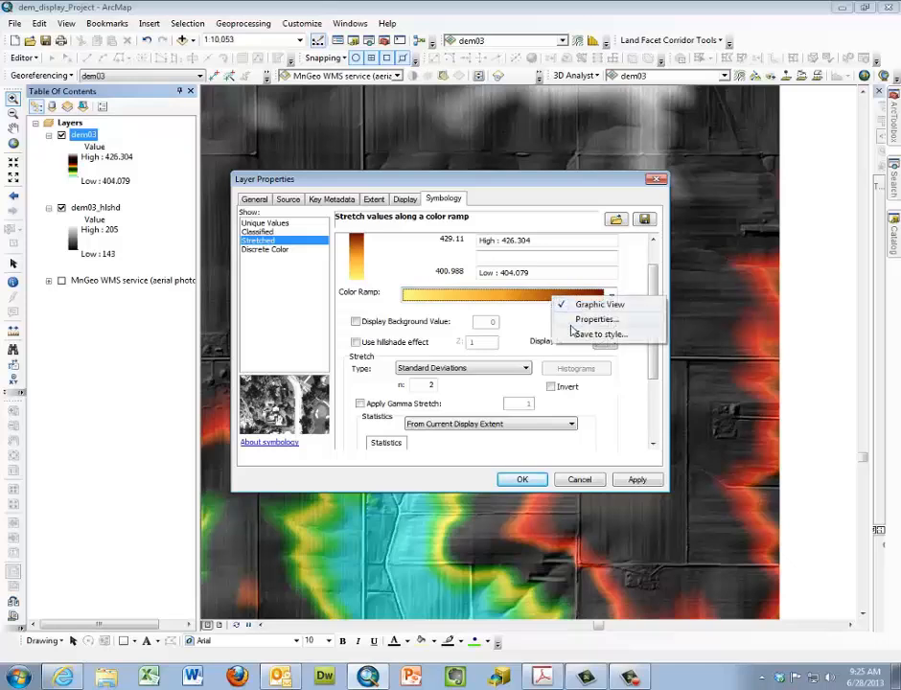
click(573, 335)
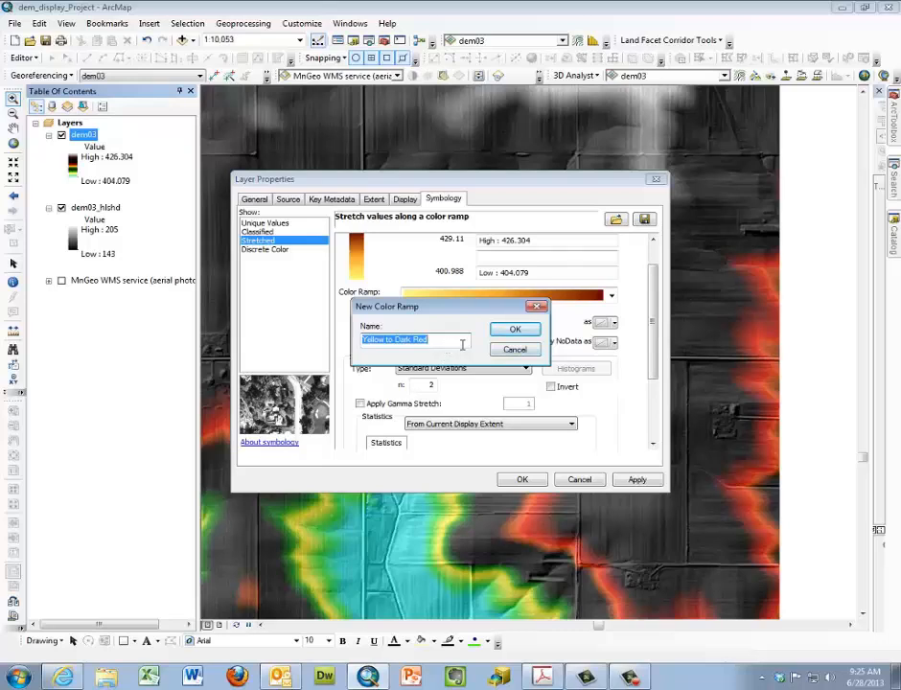
click(513, 350)
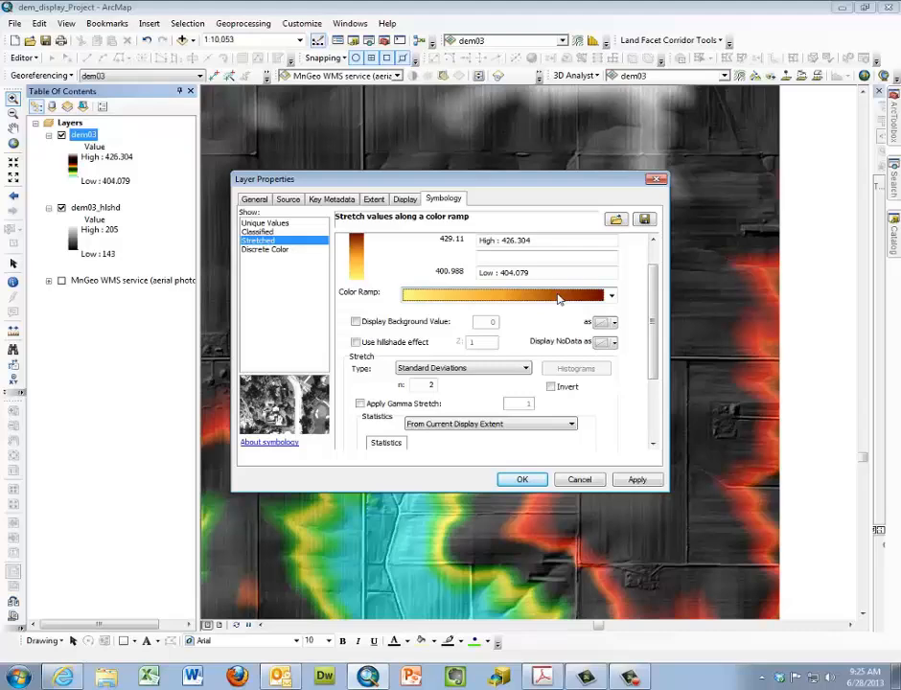
- Apply the yellow-to-dark-red color ramp to dem03 and display the layer's full extent
click(637, 480)
click(523, 479)
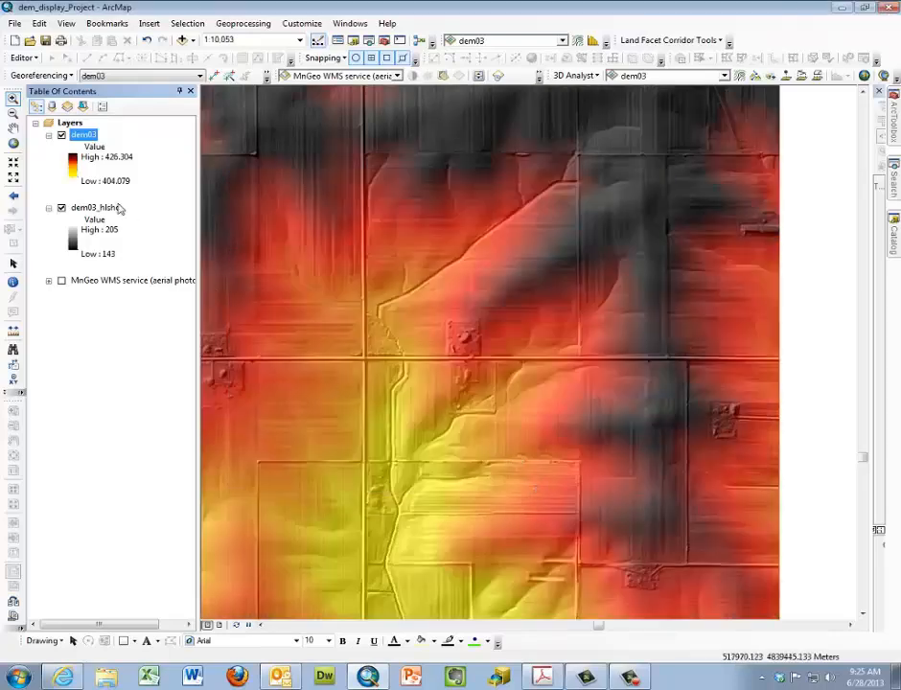
right_click(83, 139)
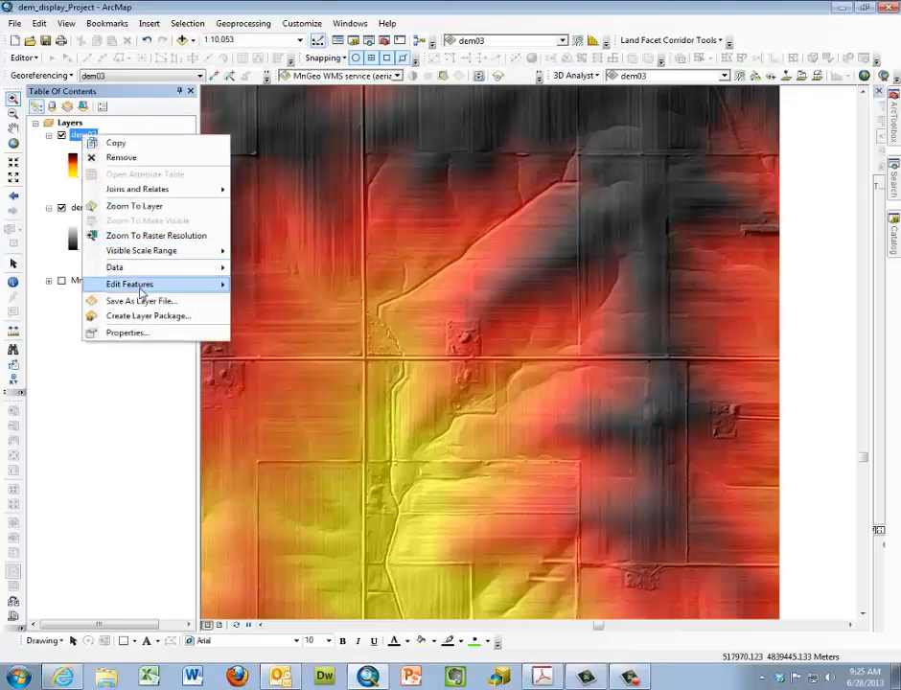
click(142, 210)
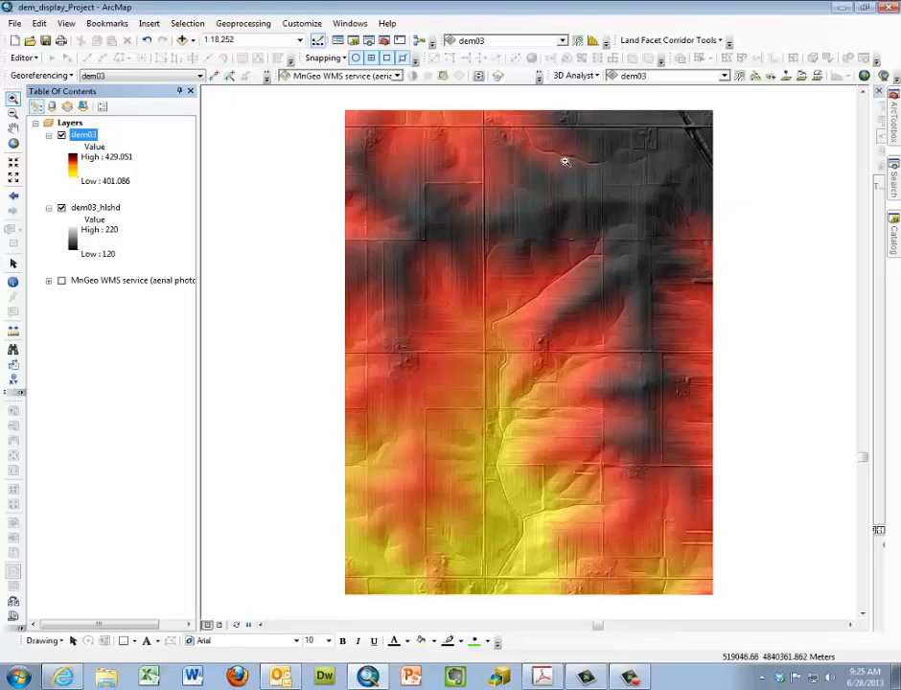
- Examine the ramp stretch of dem03 in close-up on the central fields and the northeast corner, and return to the layer's full extent
drag(504, 280, 705, 378)
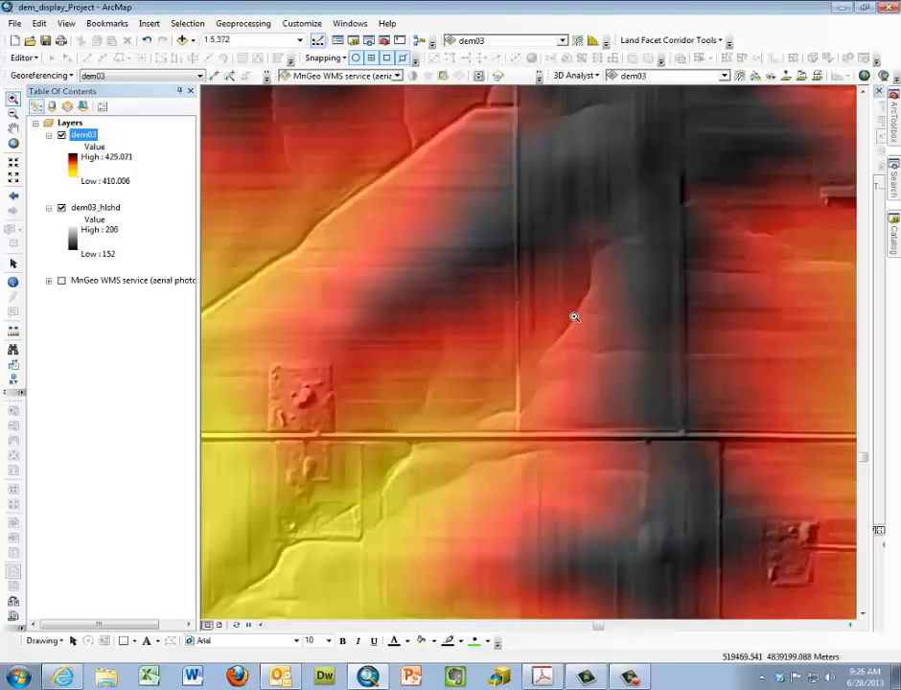
click(242, 199)
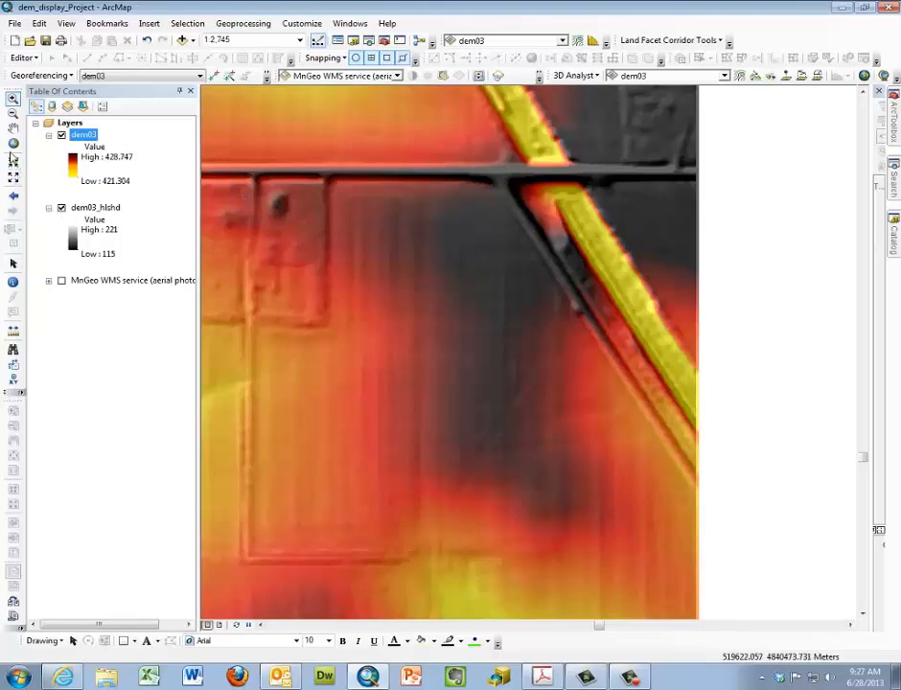
right_click(86, 135)
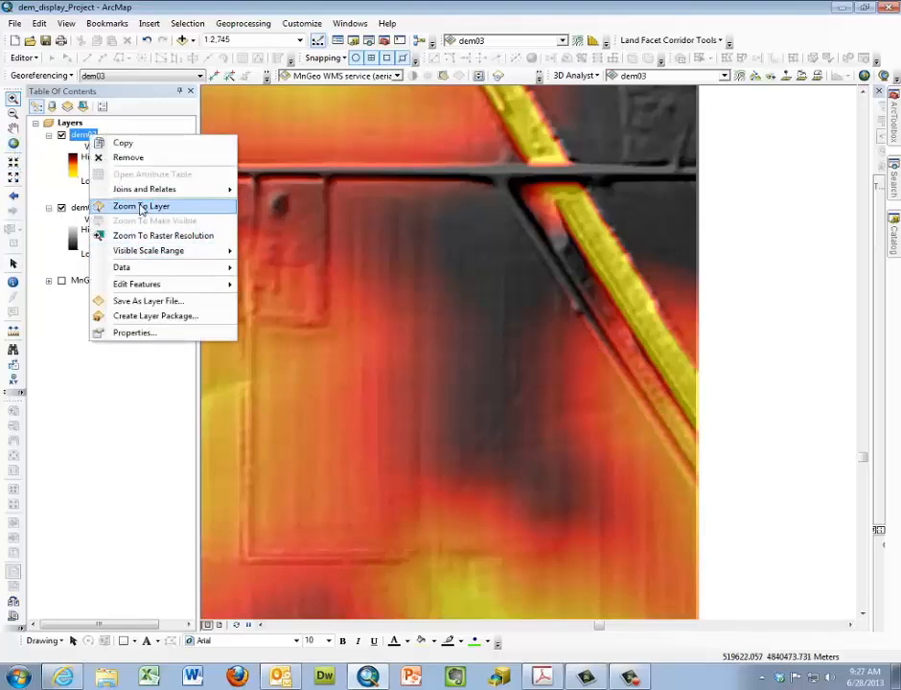
click(141, 205)
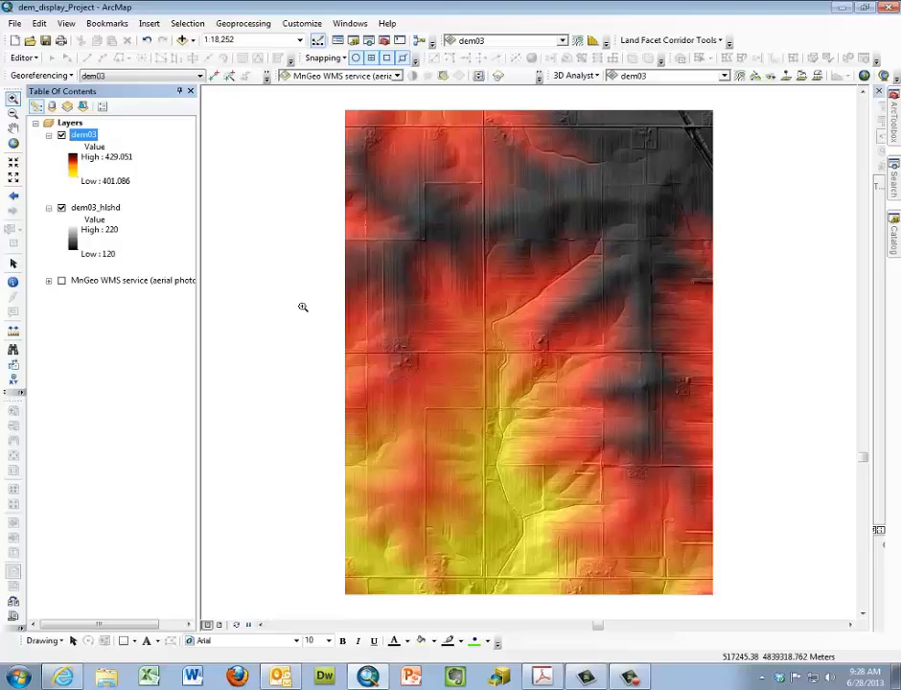